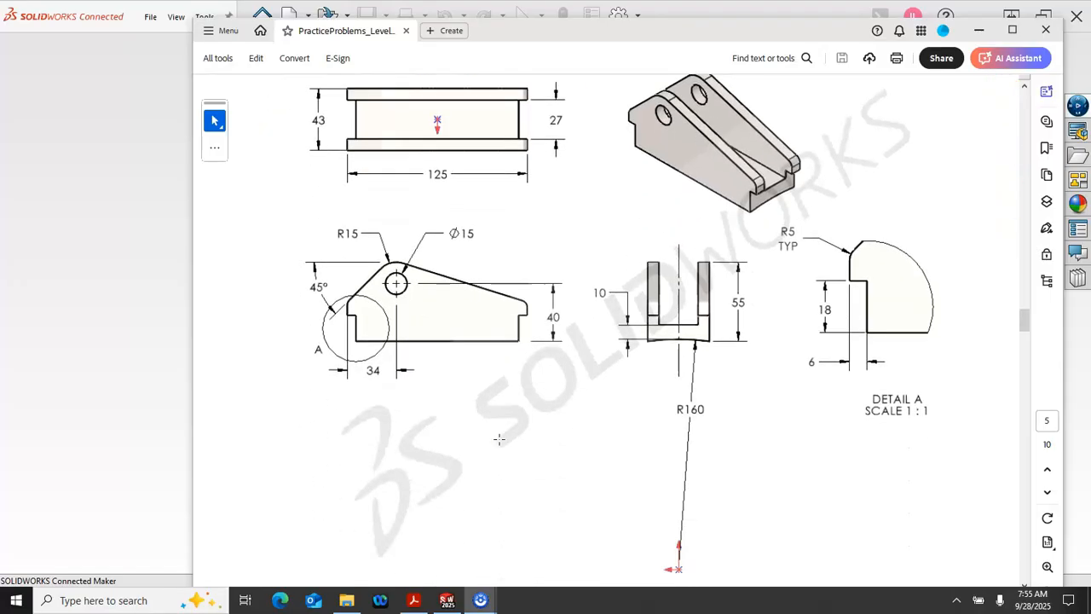
Step: Examine the Practice Problem 4.5 drawing for its requirements, views, dimensions and origin location
scroll(500, 439, "down", 2)
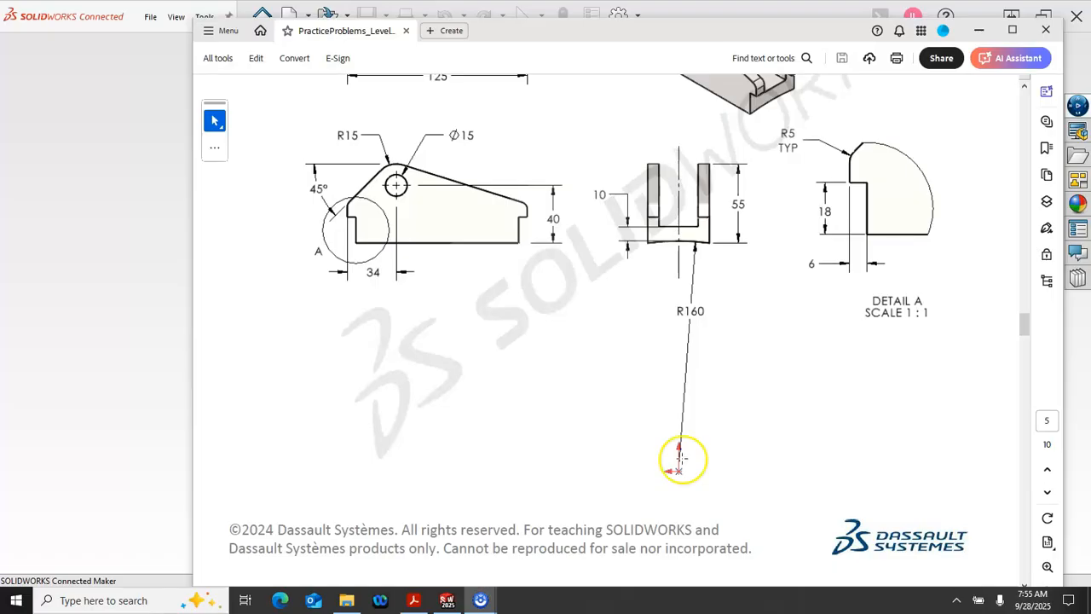
scroll(682, 459, "up", 3)
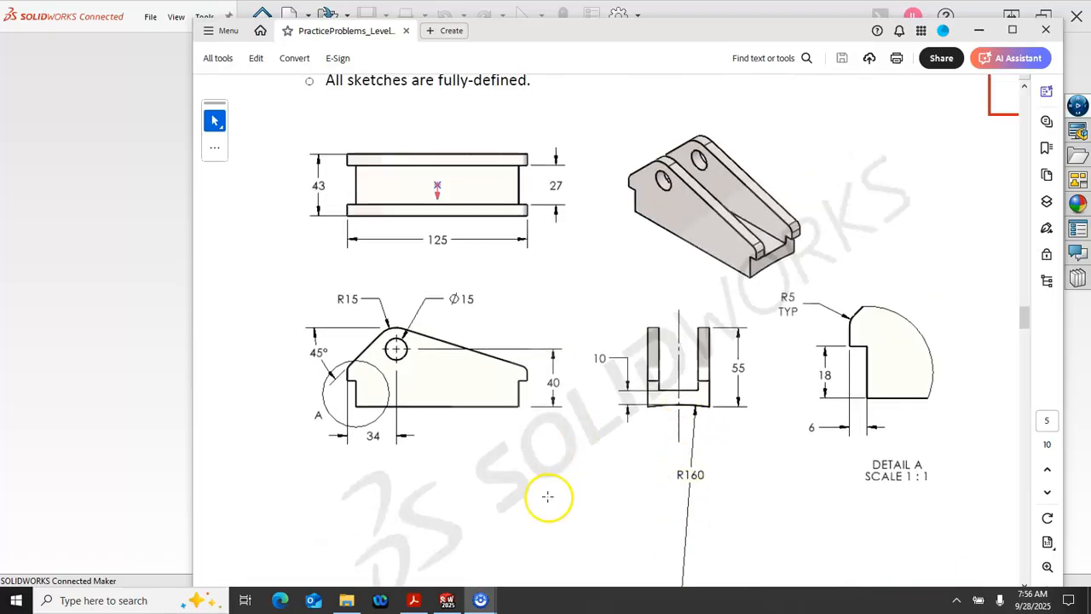
scroll(671, 459, "up", 6)
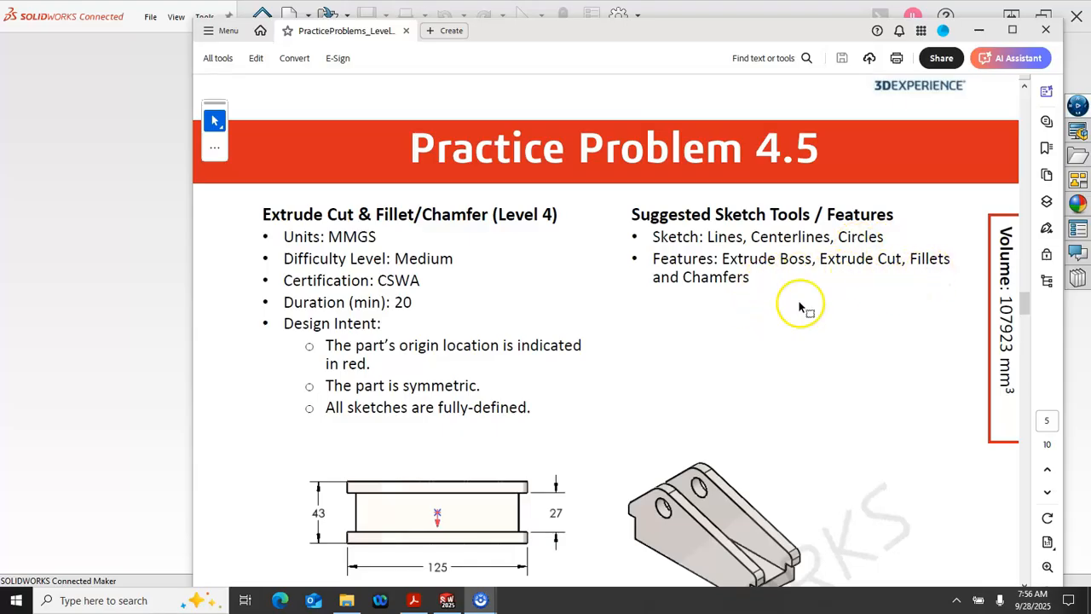
left_click(784, 30)
left_click_drag(783, 30, 1090, 51)
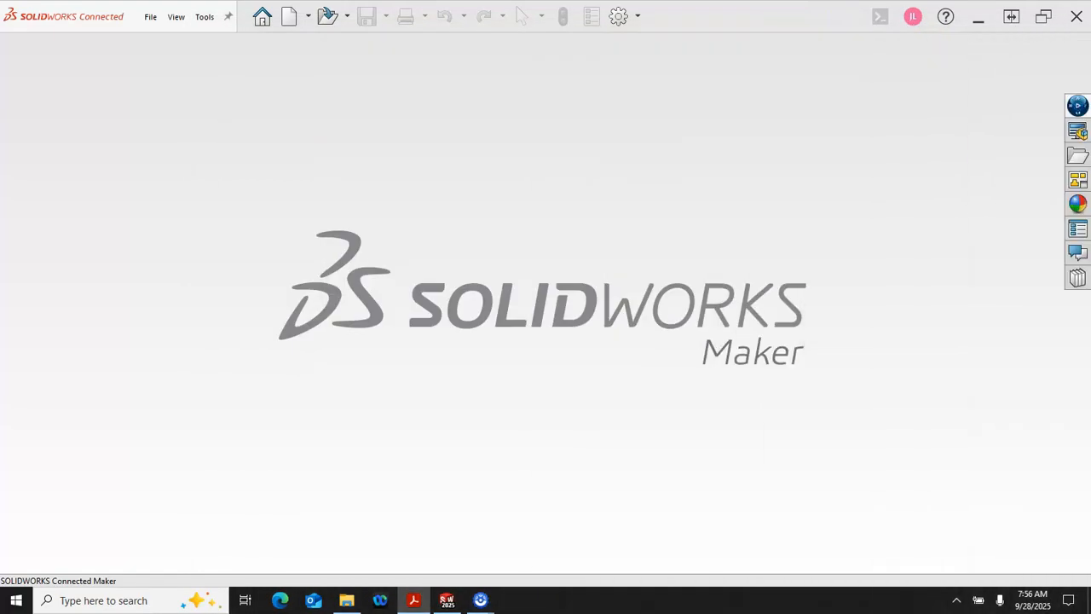
left_click_drag(1090, 85, 569, 5)
scroll(899, 326, "down", 1)
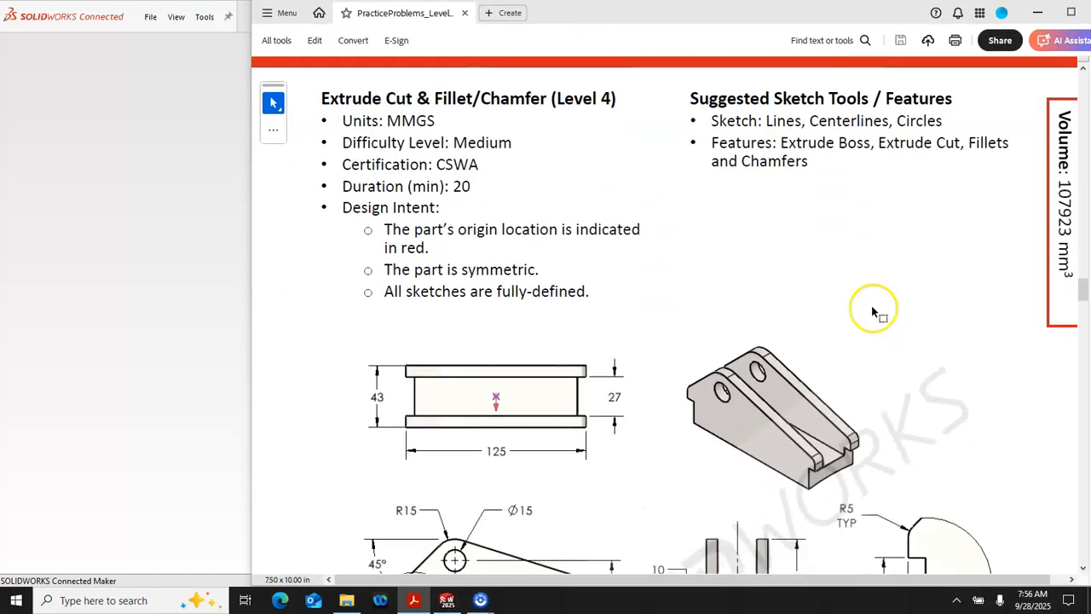
scroll(853, 312, "down", 3)
scroll(837, 315, "down", 4)
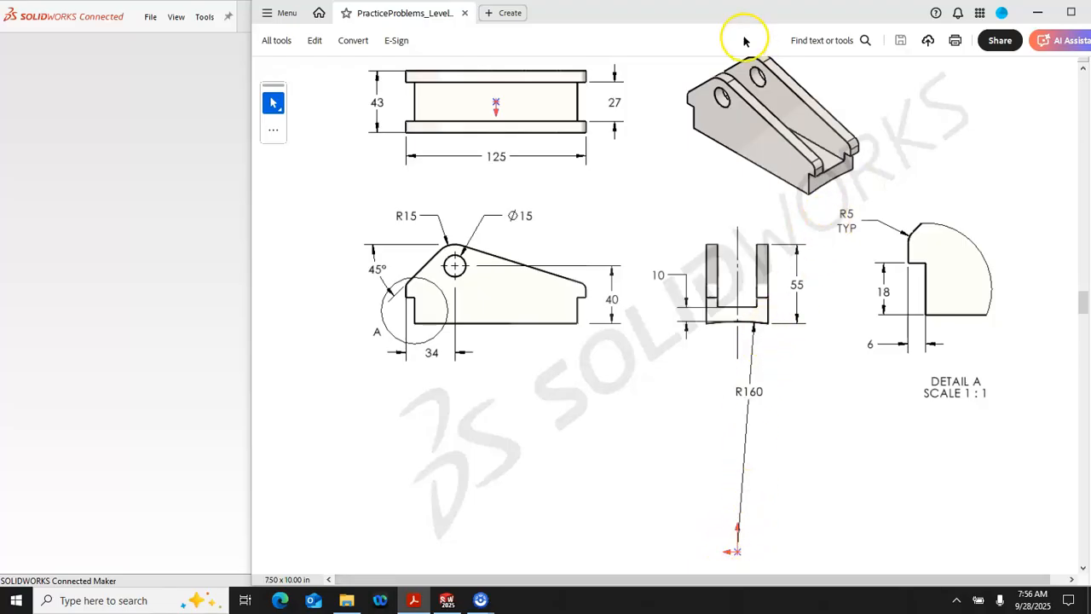
left_click_drag(687, 16, 1090, 81)
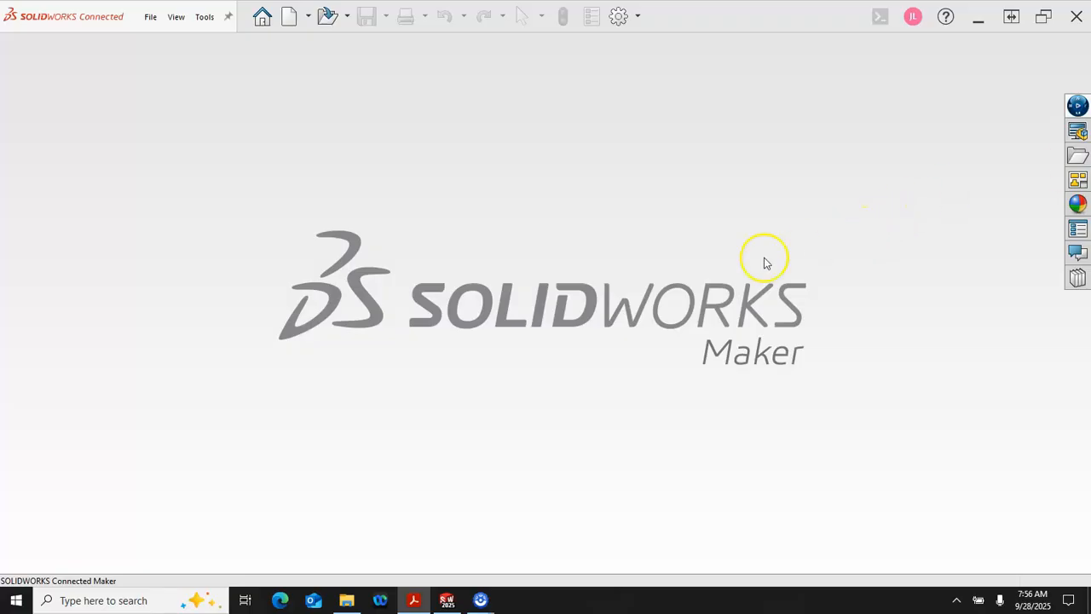
Step: Create a new part from the mPart mm template and start a sketch on the Right Plane
left_click(289, 15)
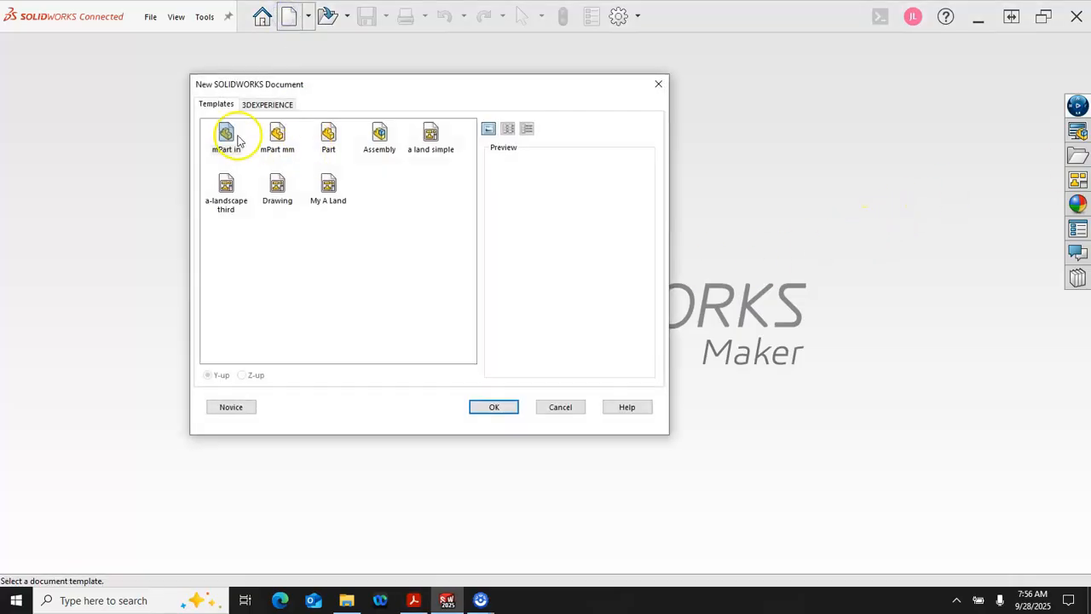
double_click(277, 134)
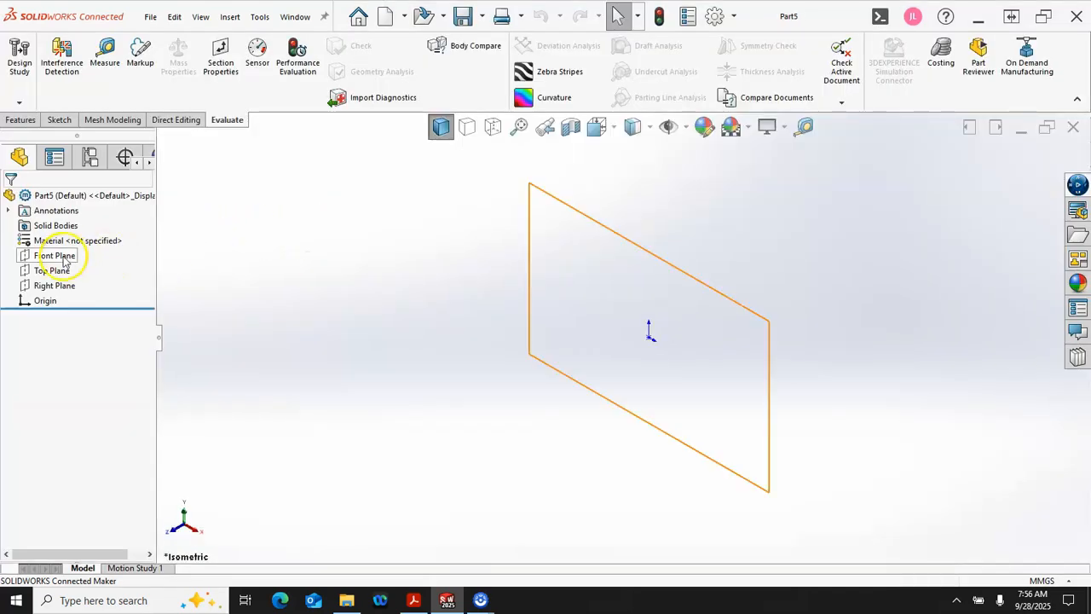
left_click(59, 288)
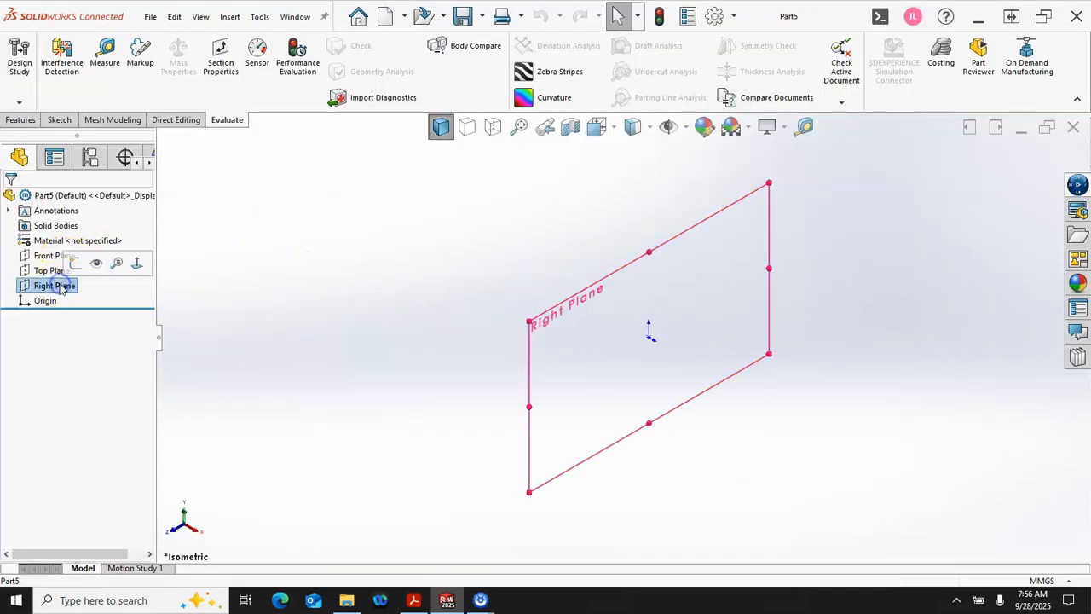
left_click(75, 261)
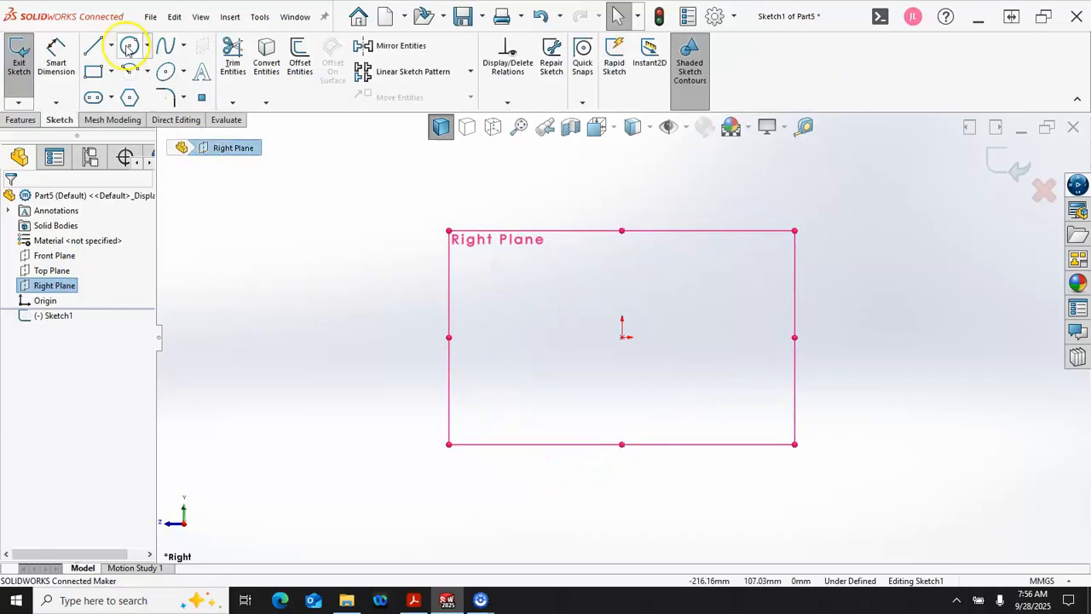
Step: Sketch a circle centred on the origin and dimension its diameter to 320 mm
left_click(129, 45)
left_click_drag(623, 338, 665, 450)
right_click(804, 267)
left_click(942, 245)
left_click(729, 271)
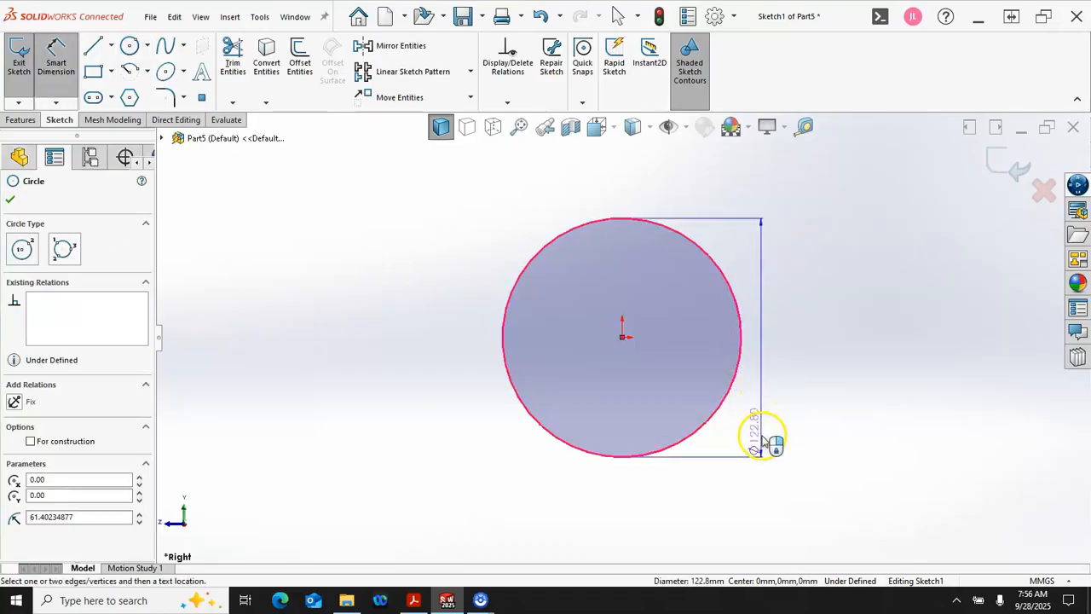
left_click(767, 486)
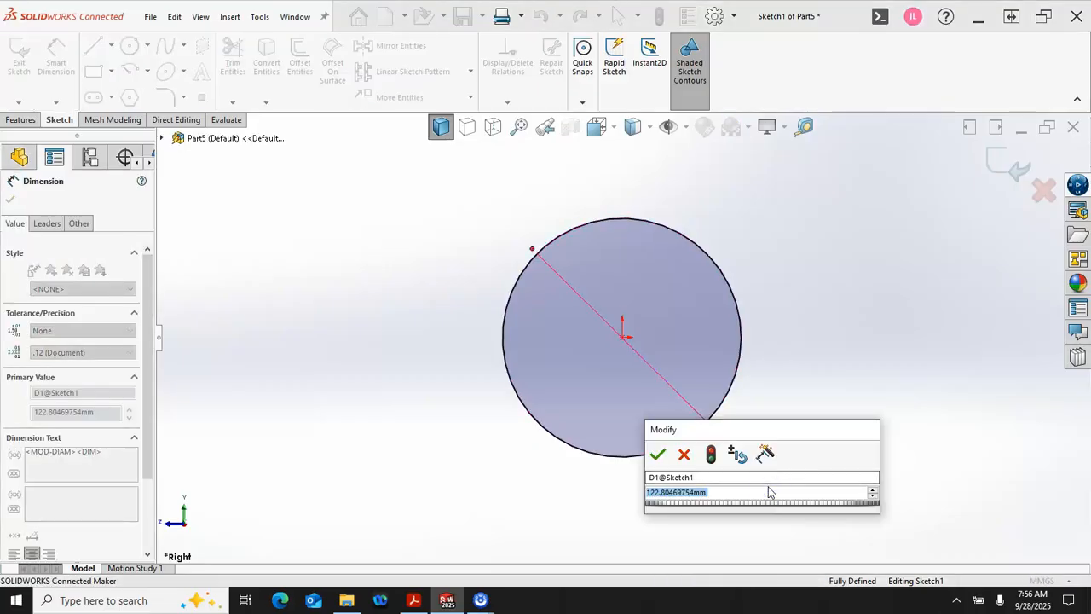
type("320")
key("Return")
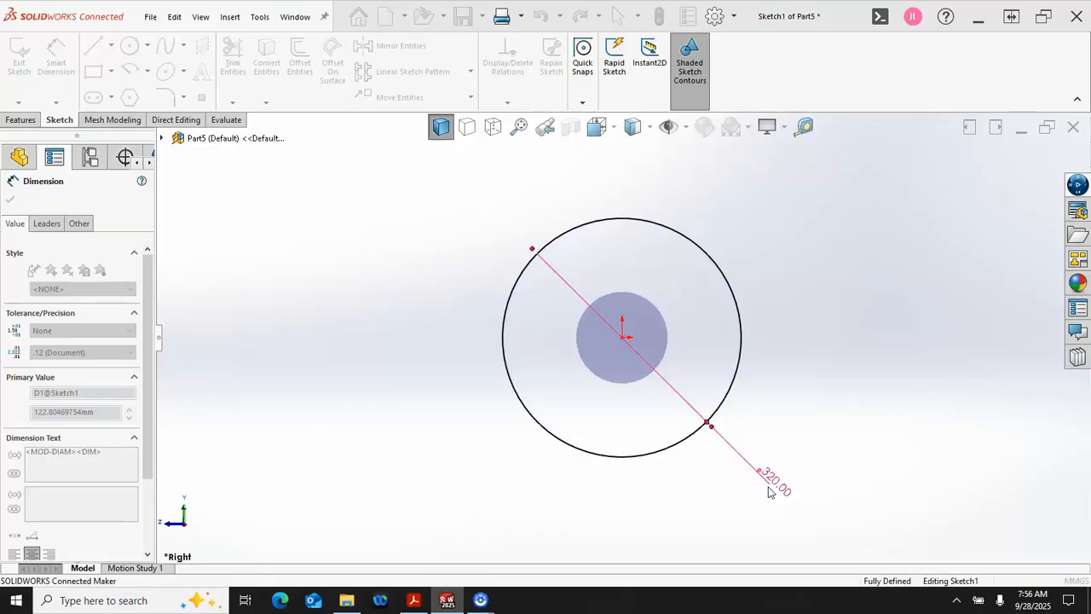
Step: Display the circle's dimension as a radius and place its text inside the circle
right_click(773, 476)
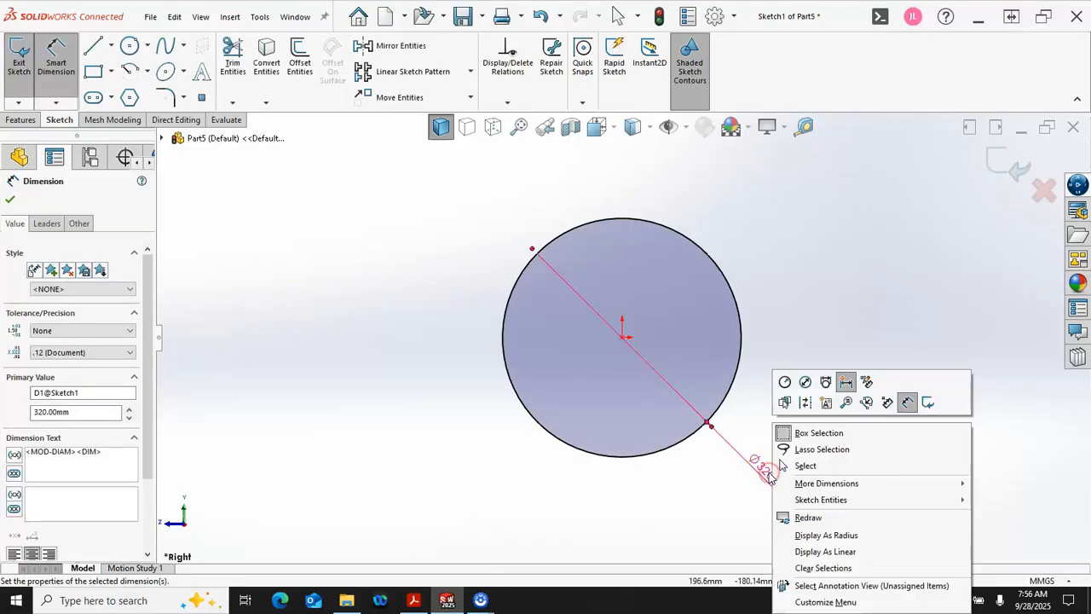
left_click(784, 382)
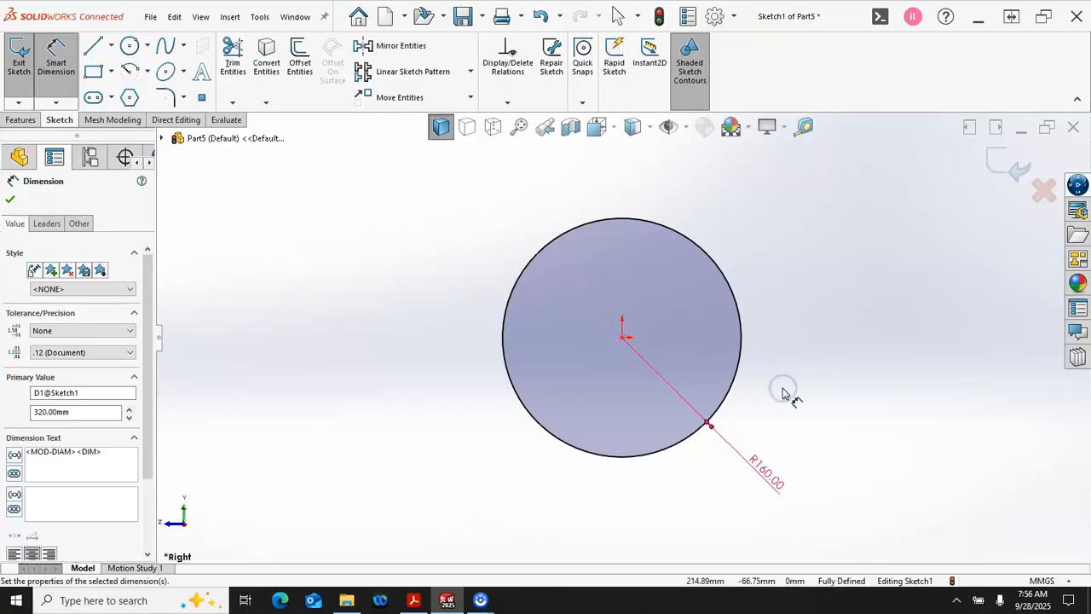
left_click_drag(775, 428, 780, 387)
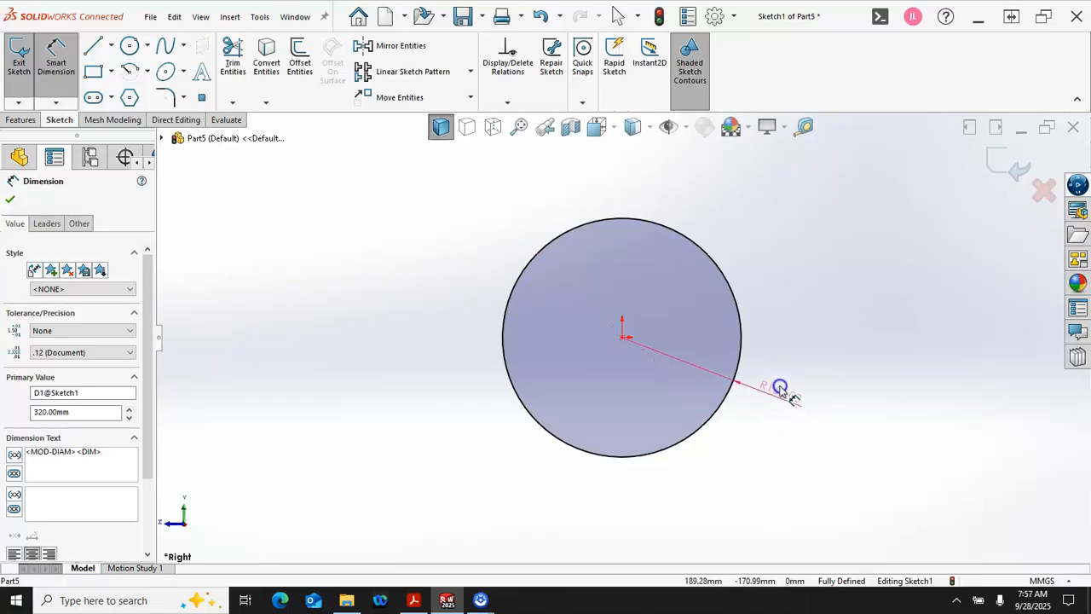
left_click(771, 440)
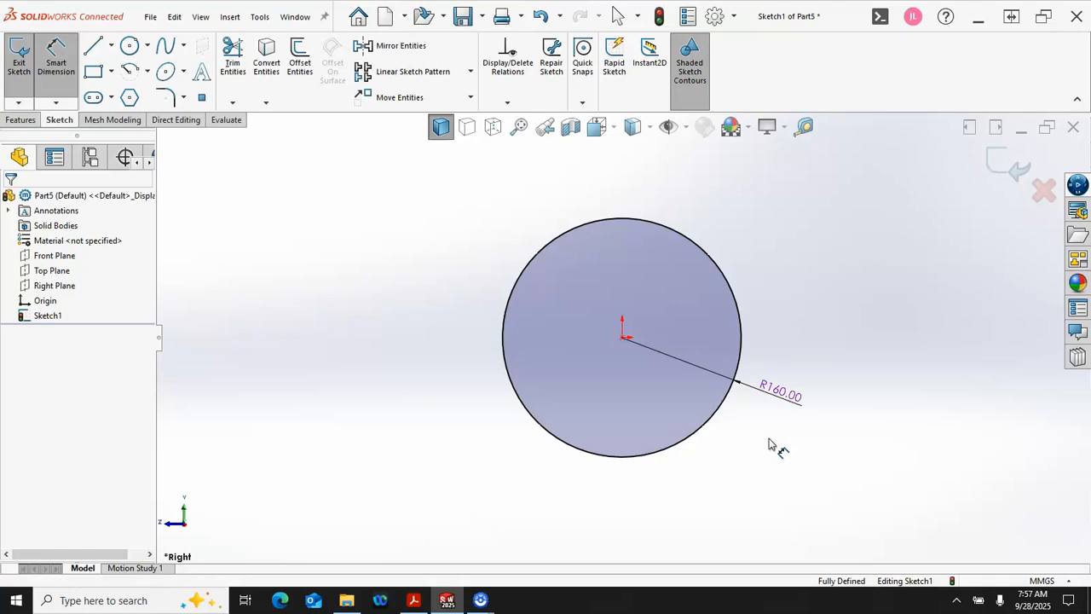
key("Escape")
left_click(790, 399)
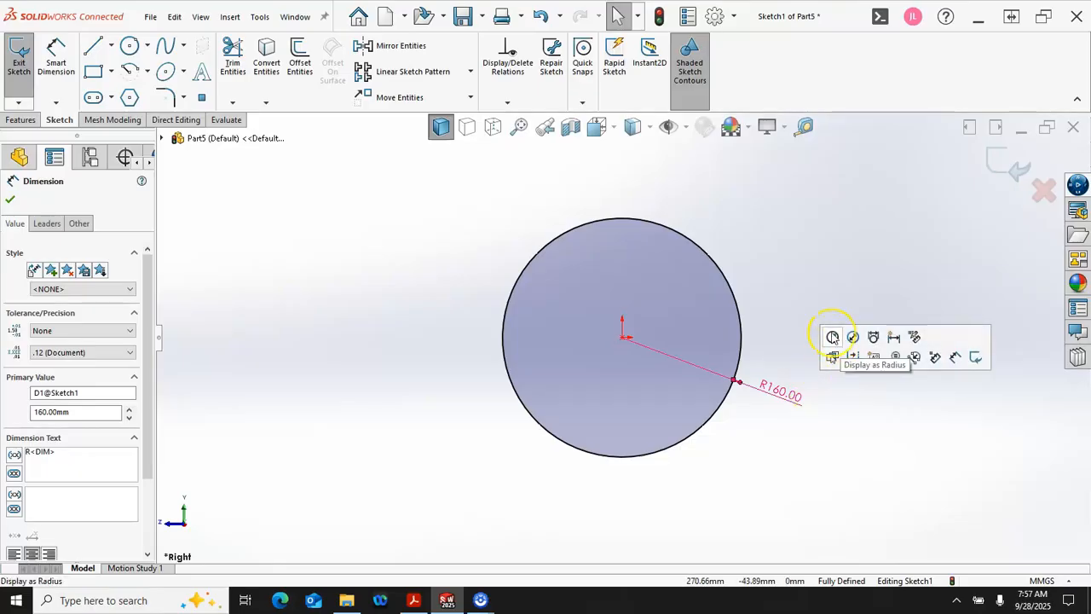
left_click(779, 343)
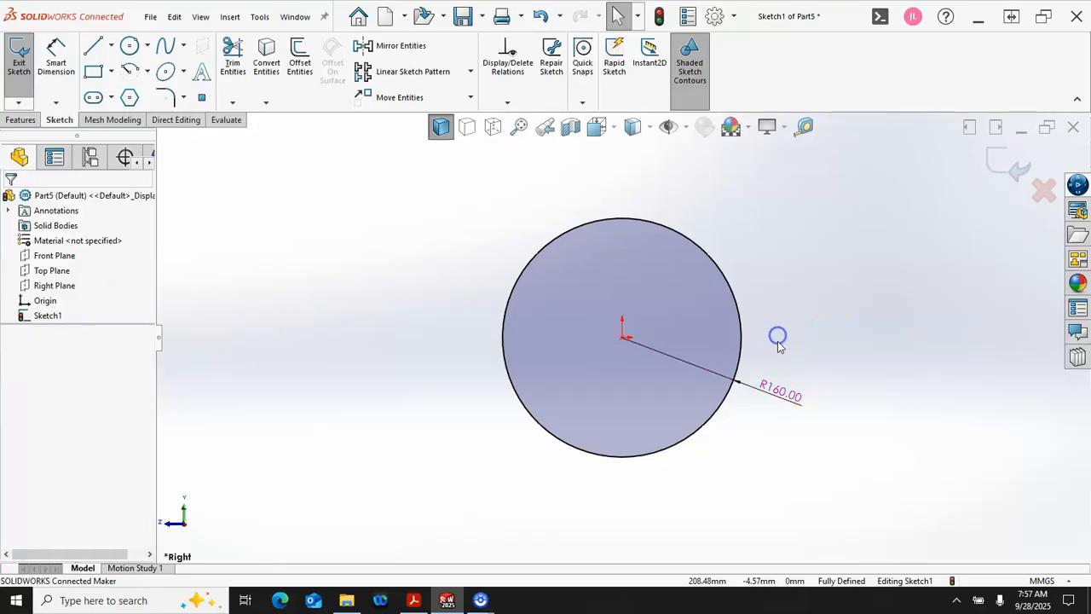
left_click_drag(772, 385, 688, 358)
Step: Add an infinite-length vertical construction line through the origin
scroll(663, 225, "up", 3)
scroll(650, 224, "down", 3)
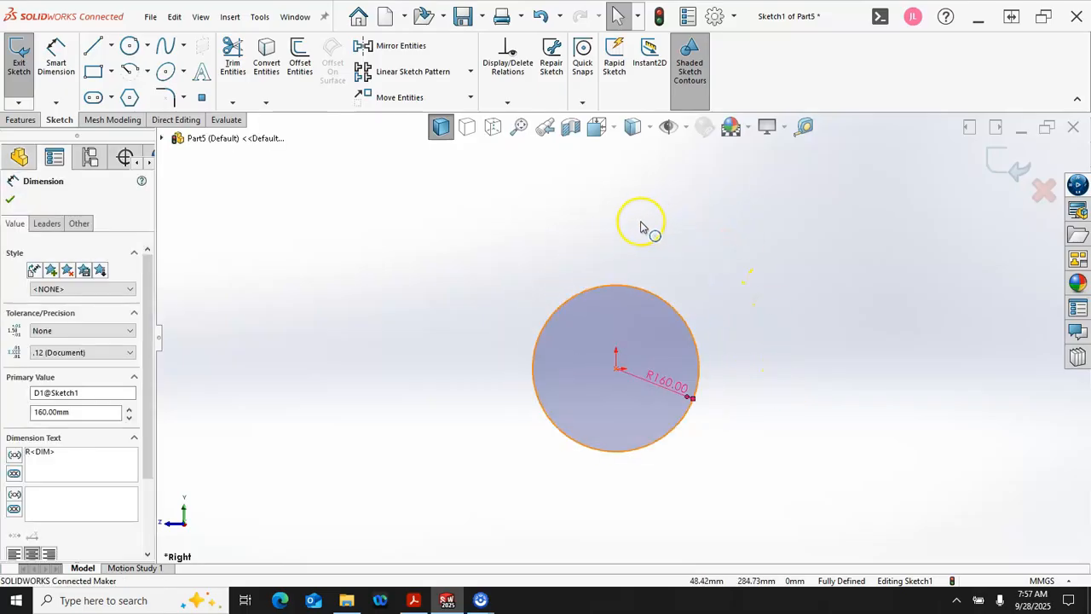
left_click(111, 46)
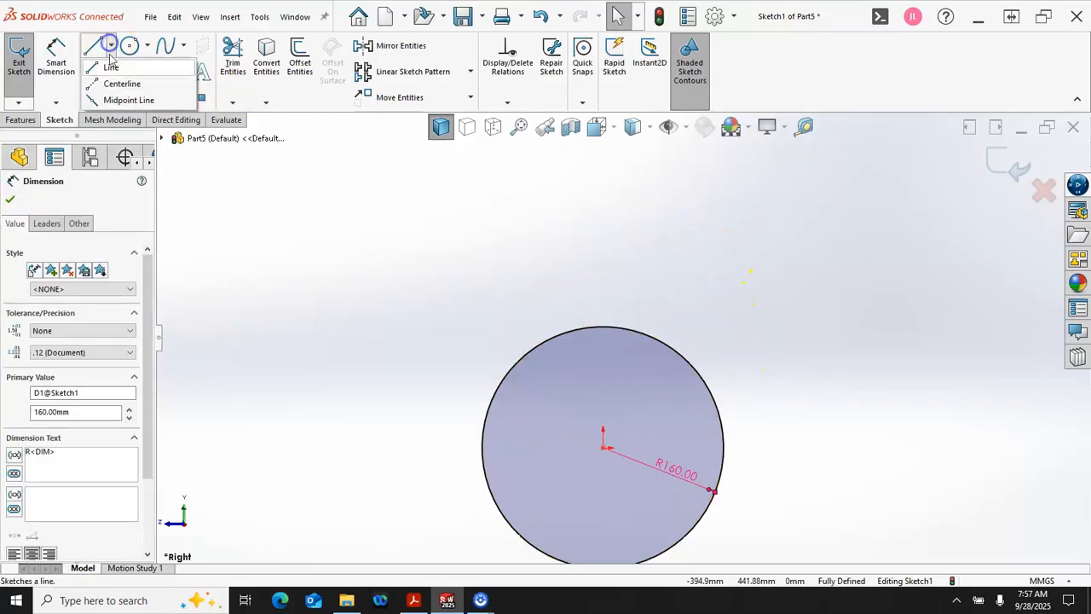
left_click(114, 81)
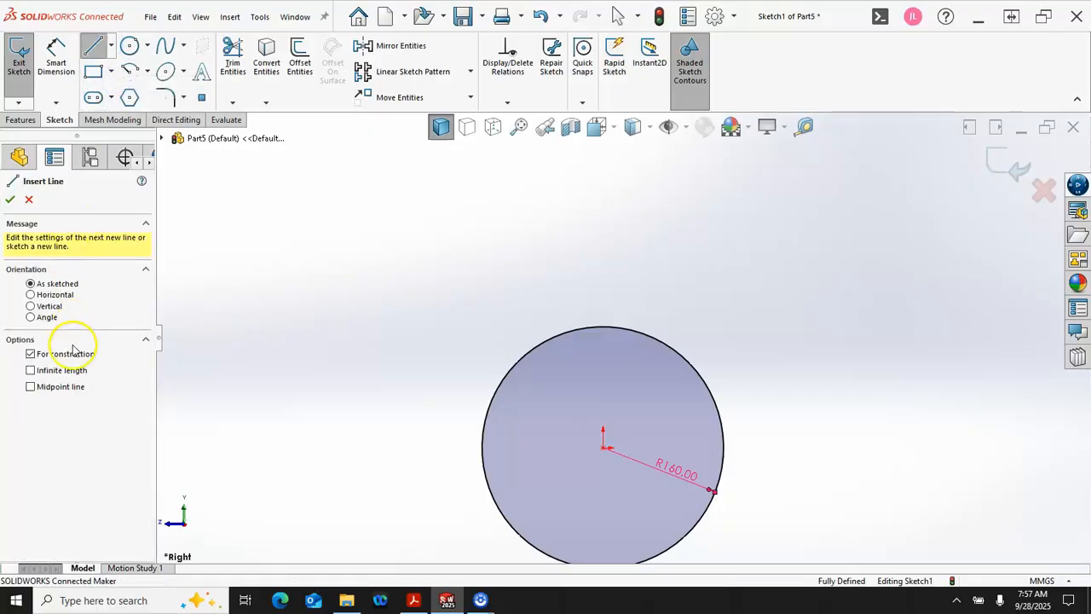
left_click(61, 370)
left_click(43, 307)
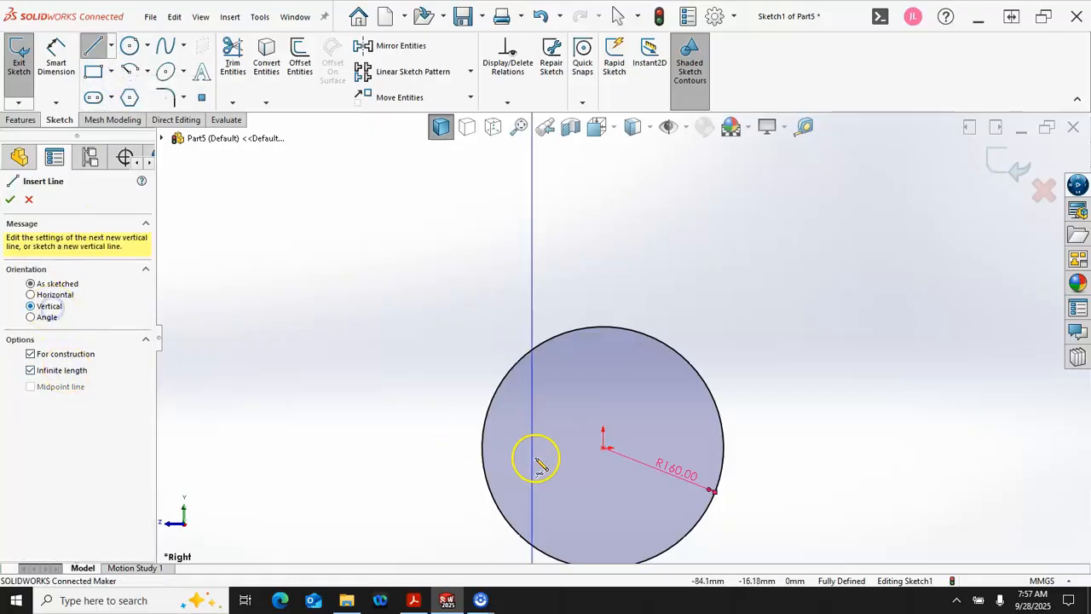
left_click(604, 449)
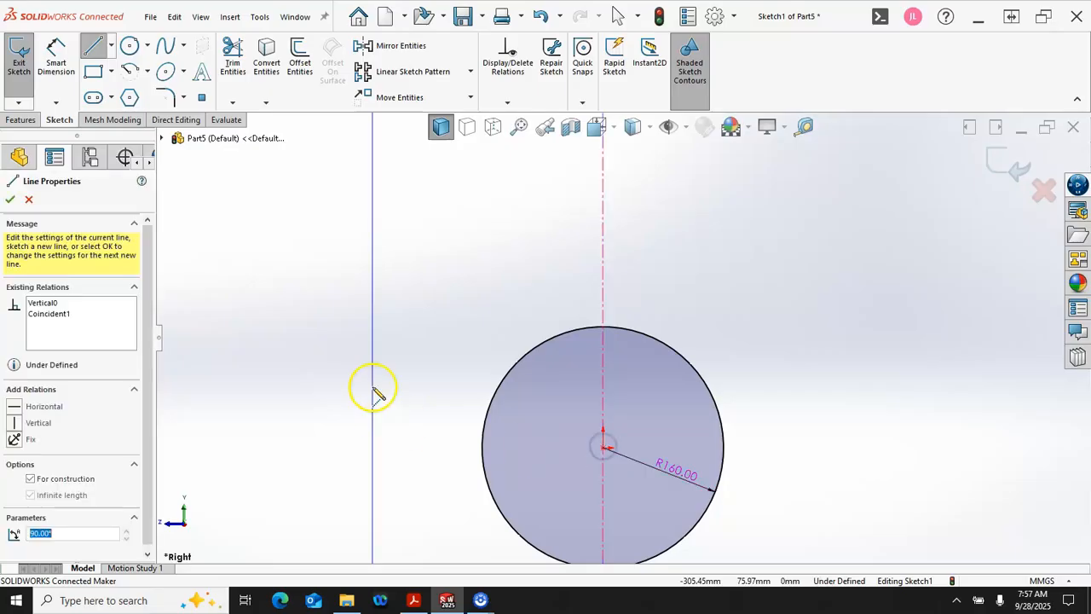
right_click(385, 343)
left_click(423, 353)
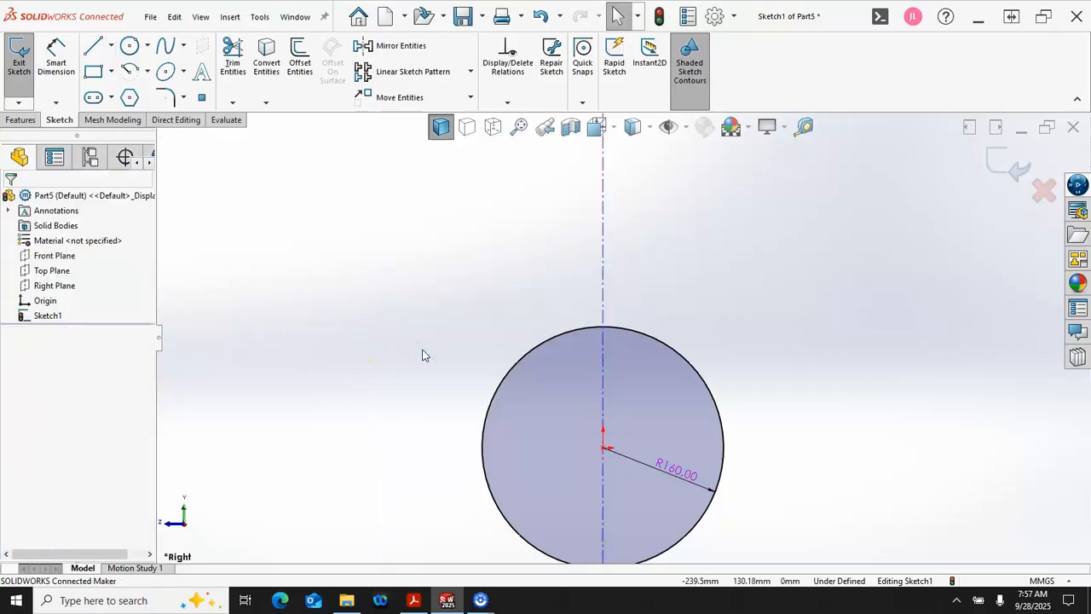
Step: Sketch connected lines from the circle's upper arc: about 74 mm up, 12 mm across, down to just above the circle, and horizontally past the centerline
scroll(660, 288, "down", 3)
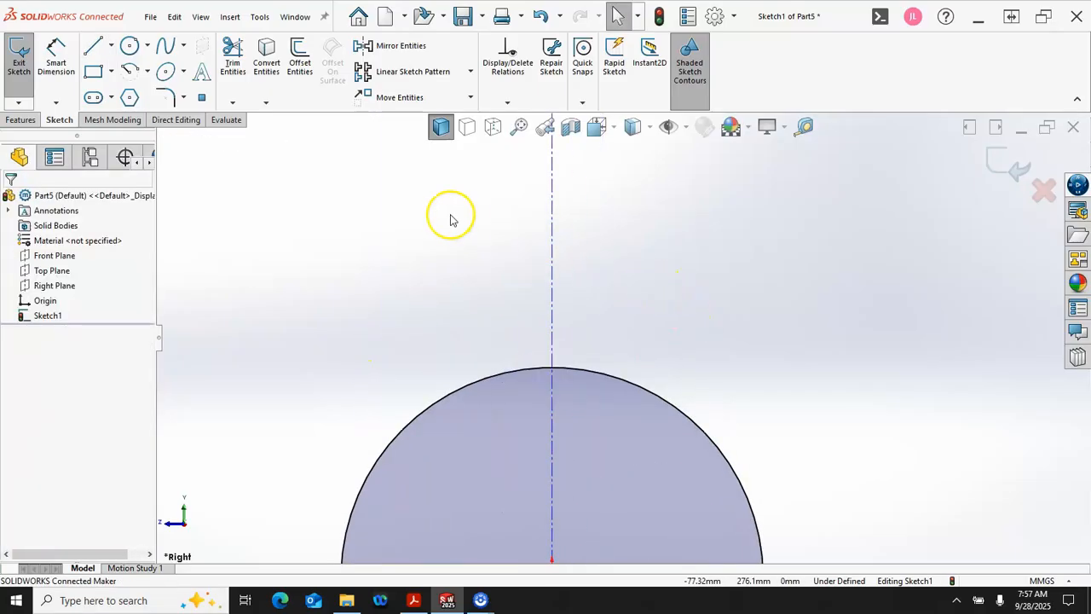
left_click(94, 47)
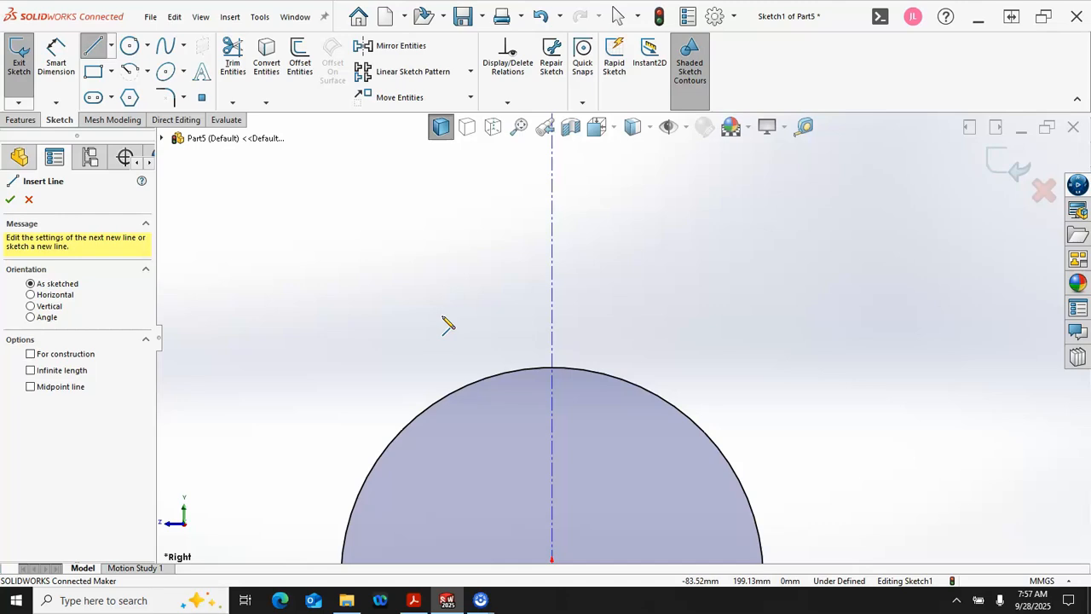
left_click(499, 376)
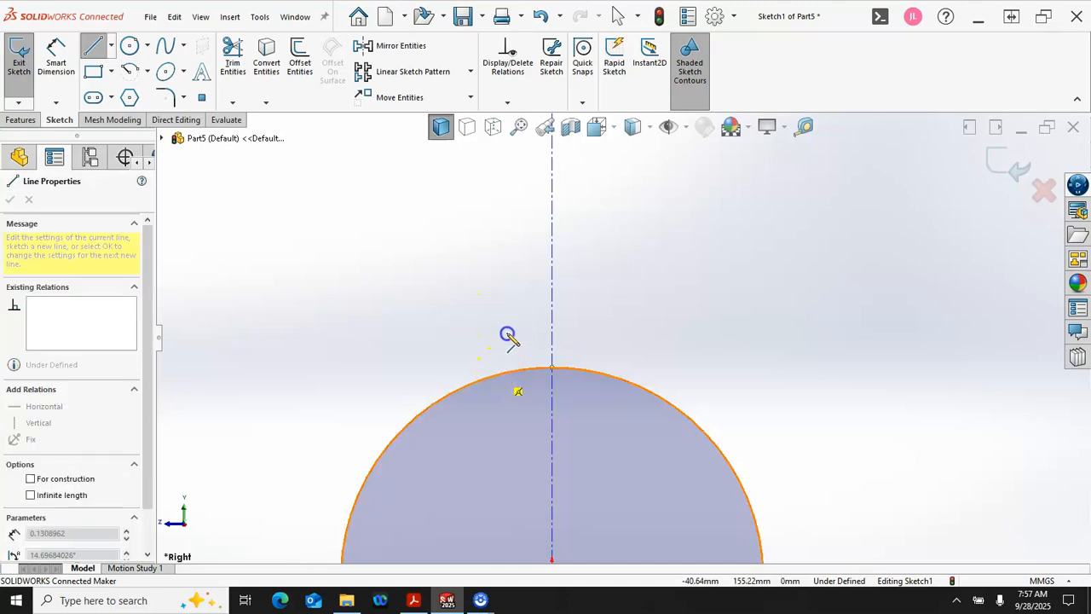
double_click(498, 278)
left_click(498, 277)
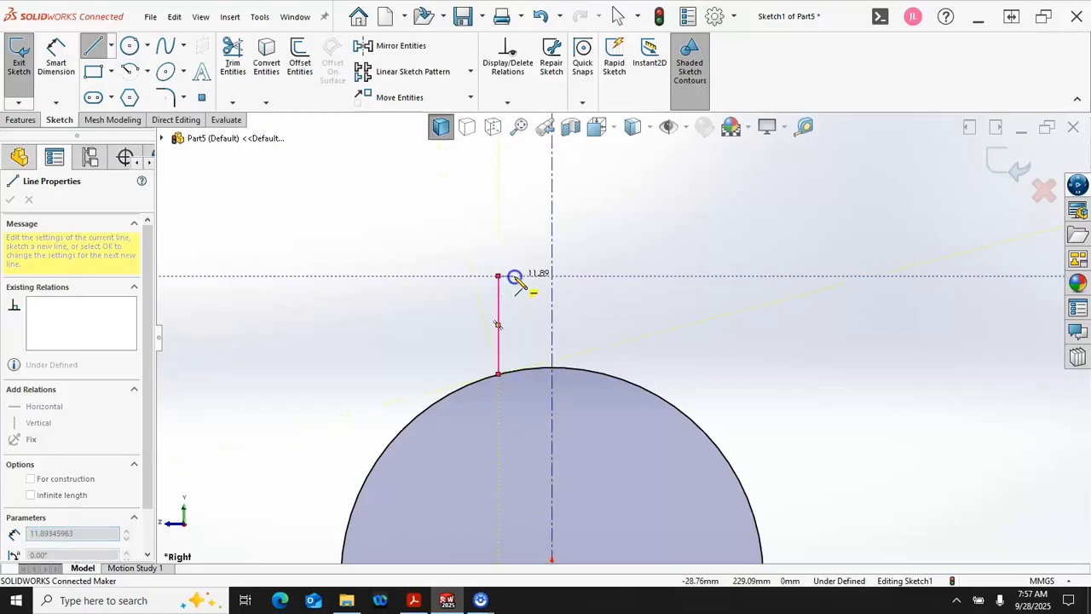
left_click(515, 277)
double_click(514, 353)
left_click(514, 353)
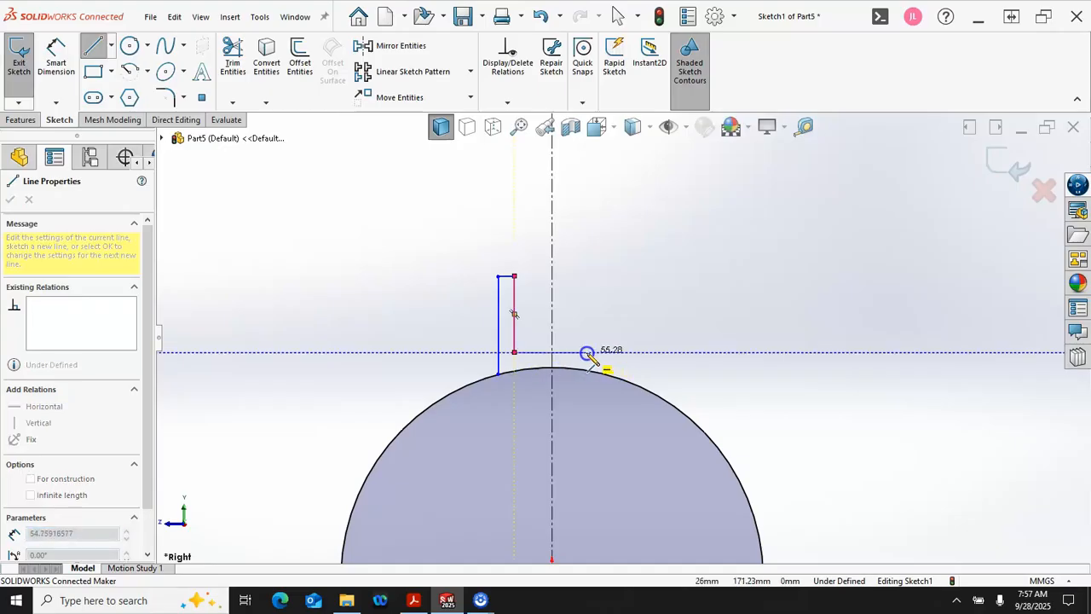
double_click(583, 353)
right_click(653, 331)
left_click(687, 341)
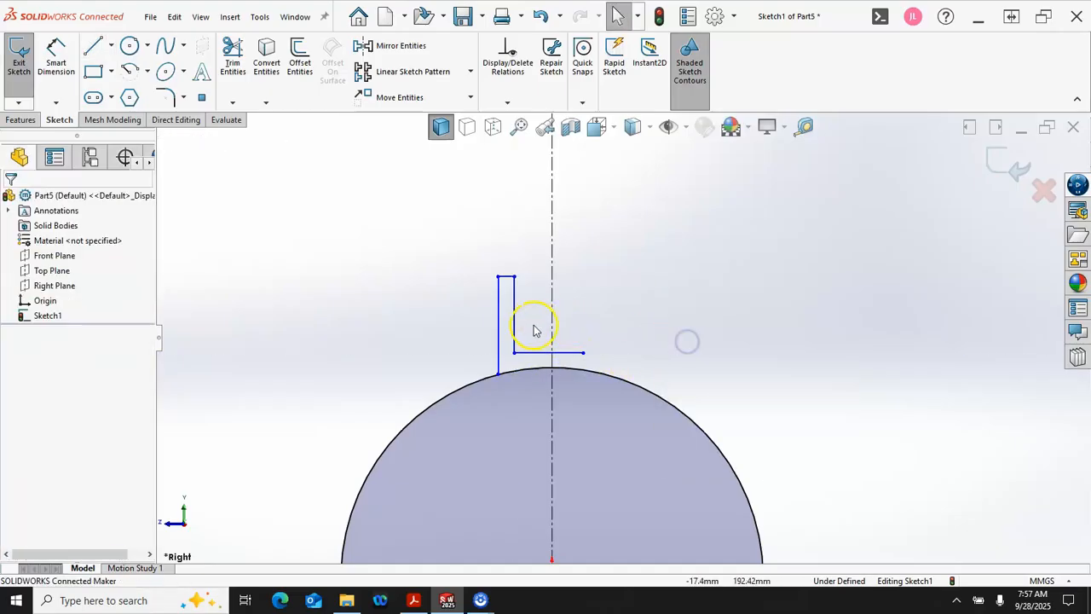
Step: Mirror the three lines of the left upright about the vertical centerline and join the base line's free end to the mirrored upright
left_click(518, 325)
left_click(505, 275, "ctrl")
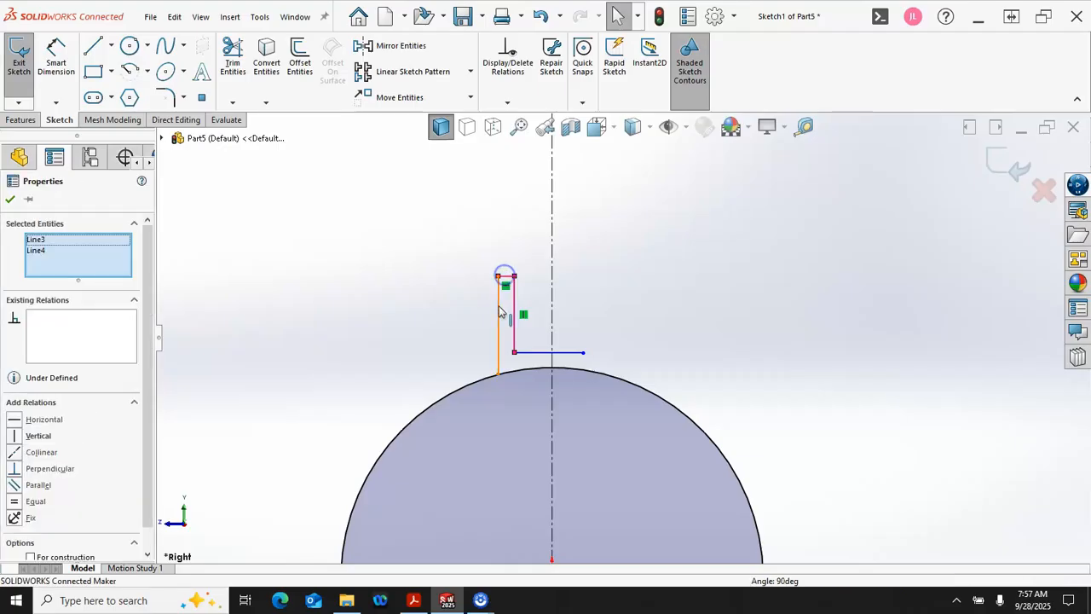
left_click(498, 311, "ctrl")
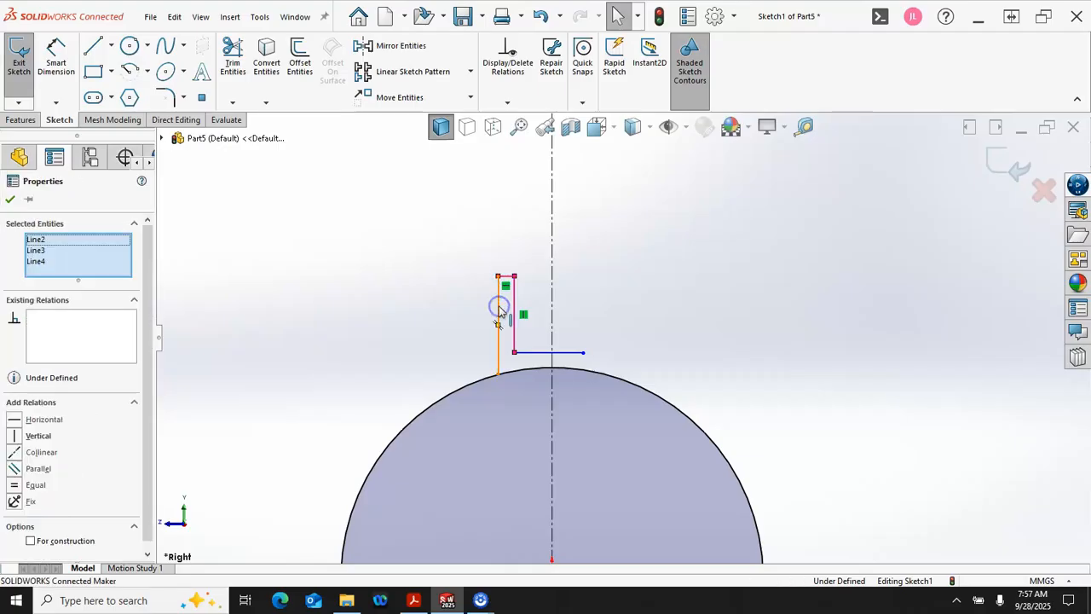
left_click(554, 316, "ctrl")
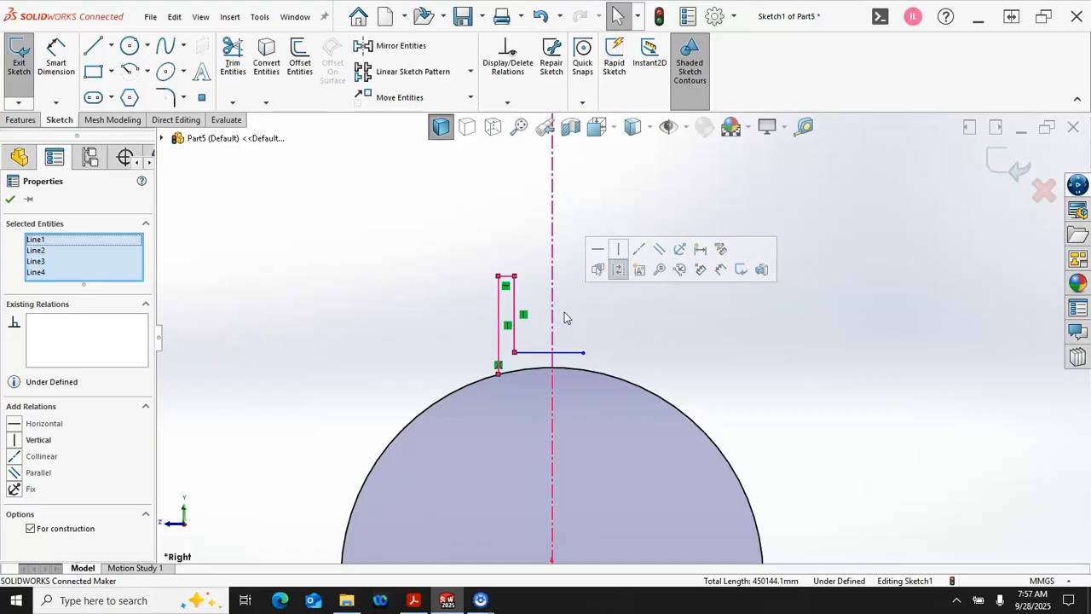
left_click(555, 311)
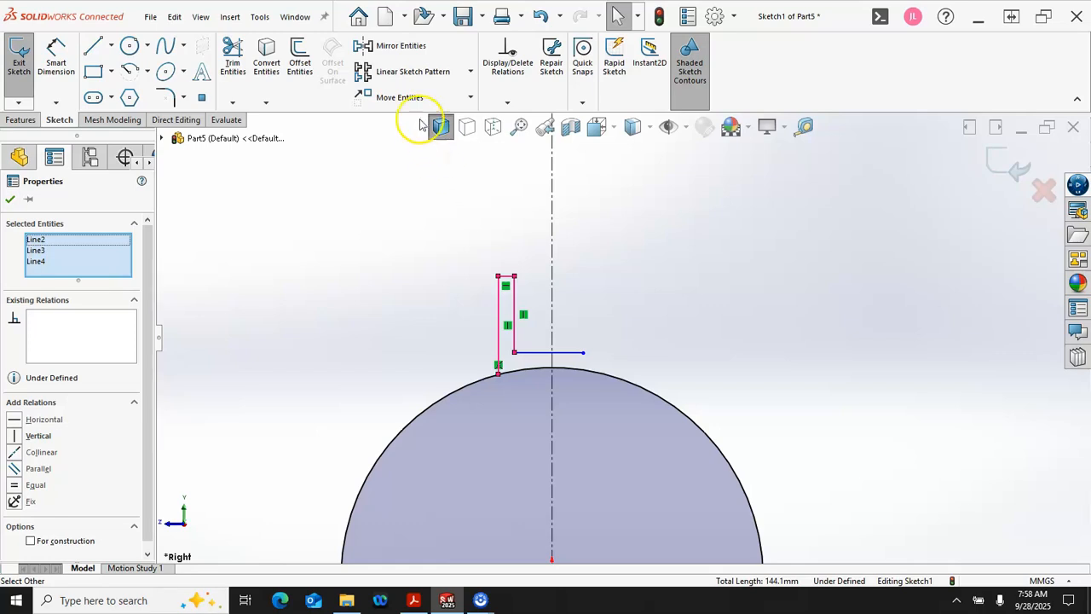
left_click(401, 53)
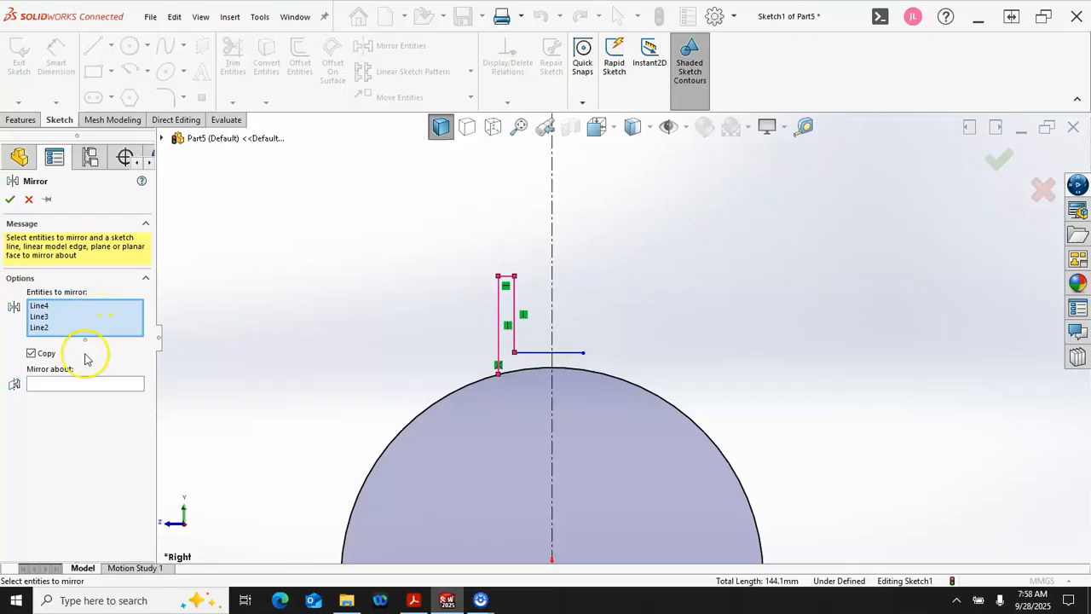
left_click(86, 383)
left_click(552, 260)
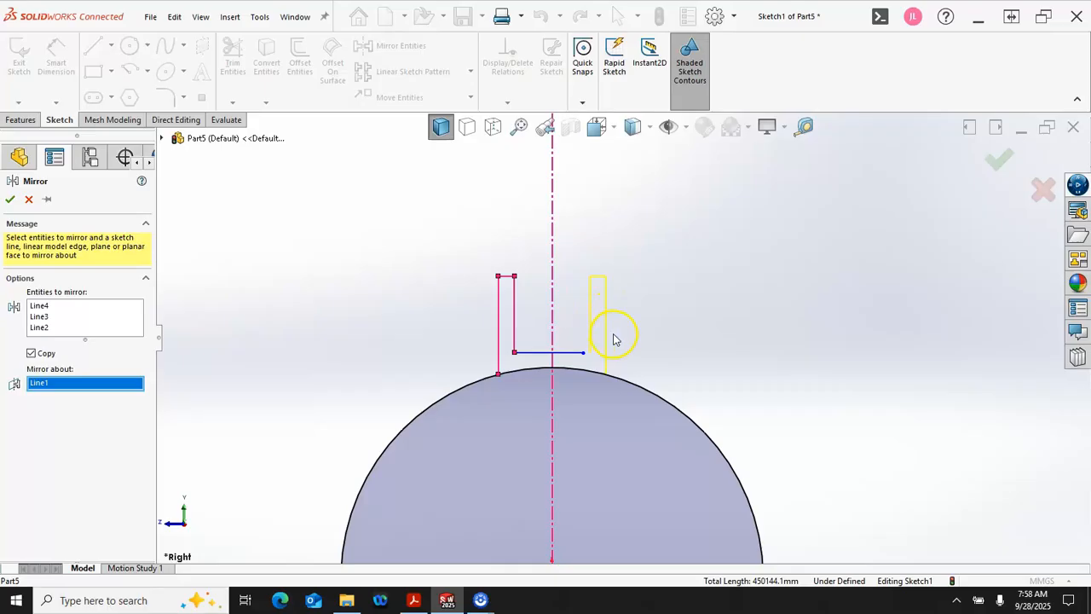
left_click(994, 159)
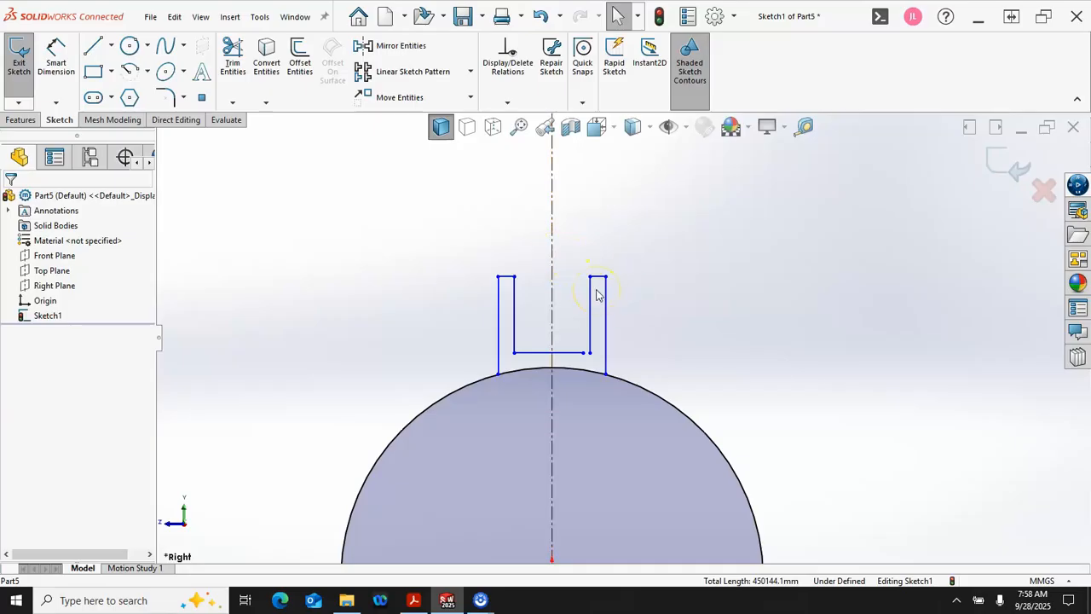
left_click_drag(583, 353, 594, 354)
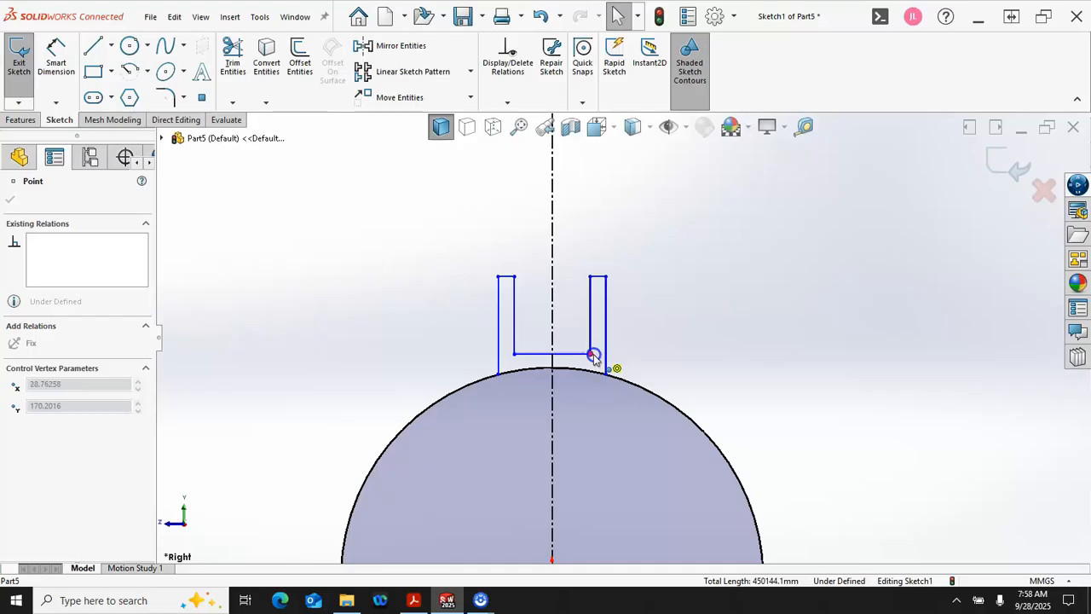
key("Escape")
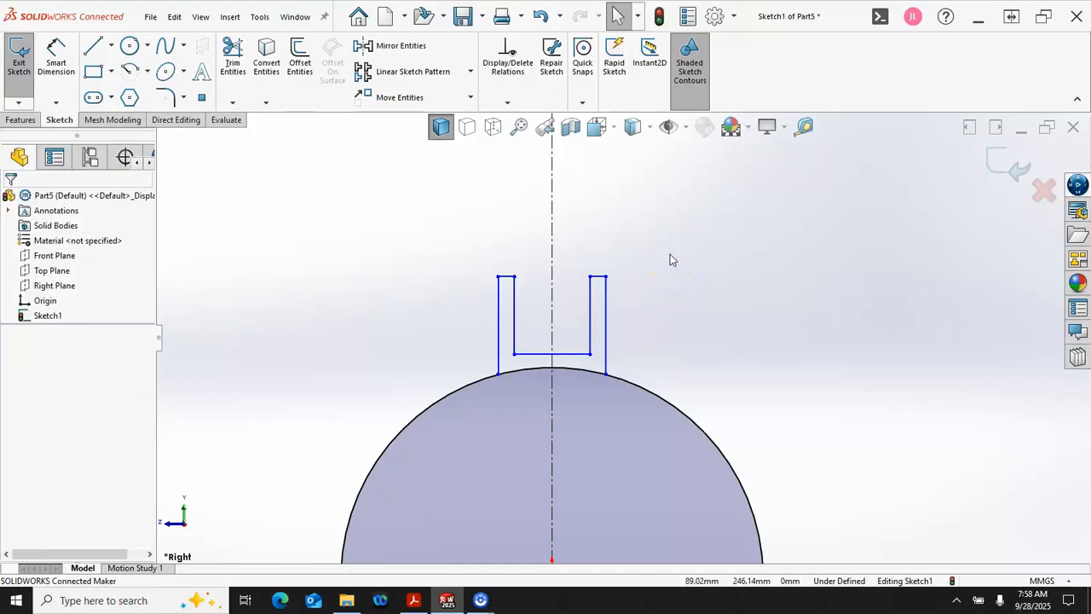
Step: Dimension the right upright's outer vertical line to 55 mm
right_click(667, 267)
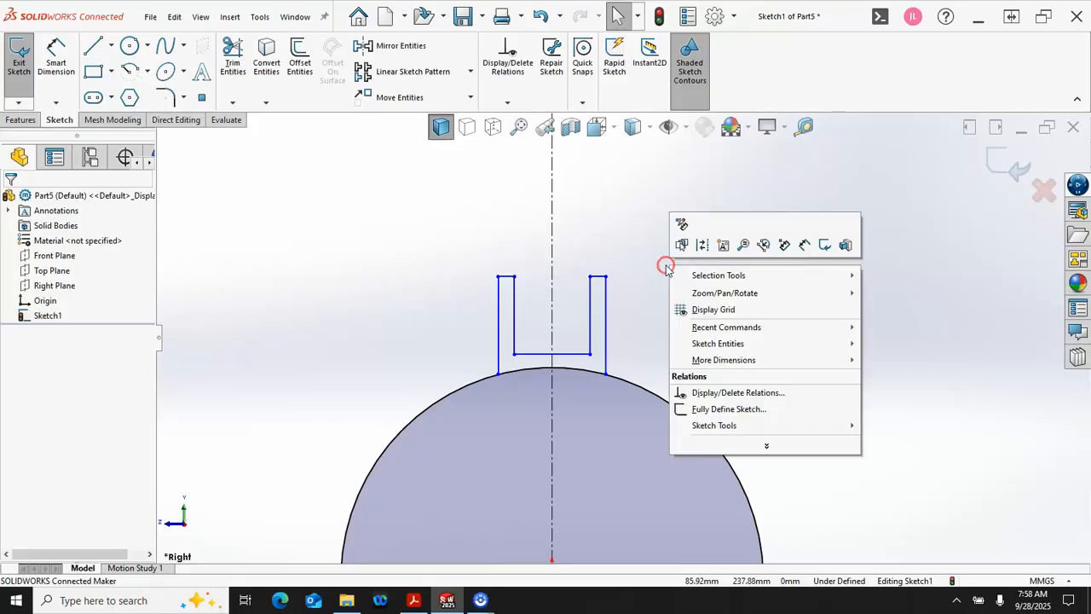
left_click(805, 245)
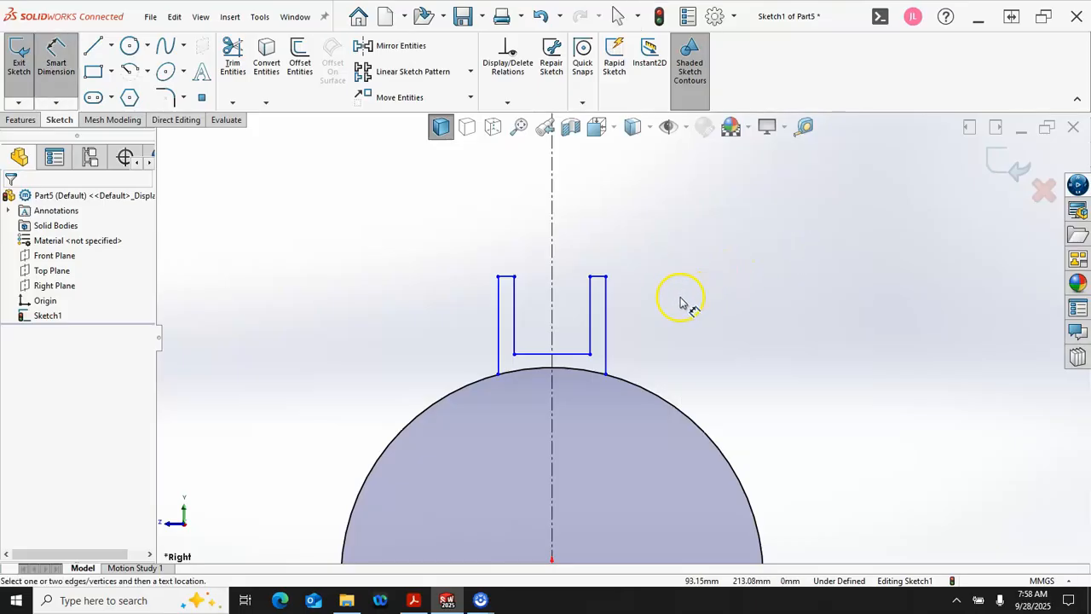
left_click(609, 328)
left_click(653, 331)
type("55")
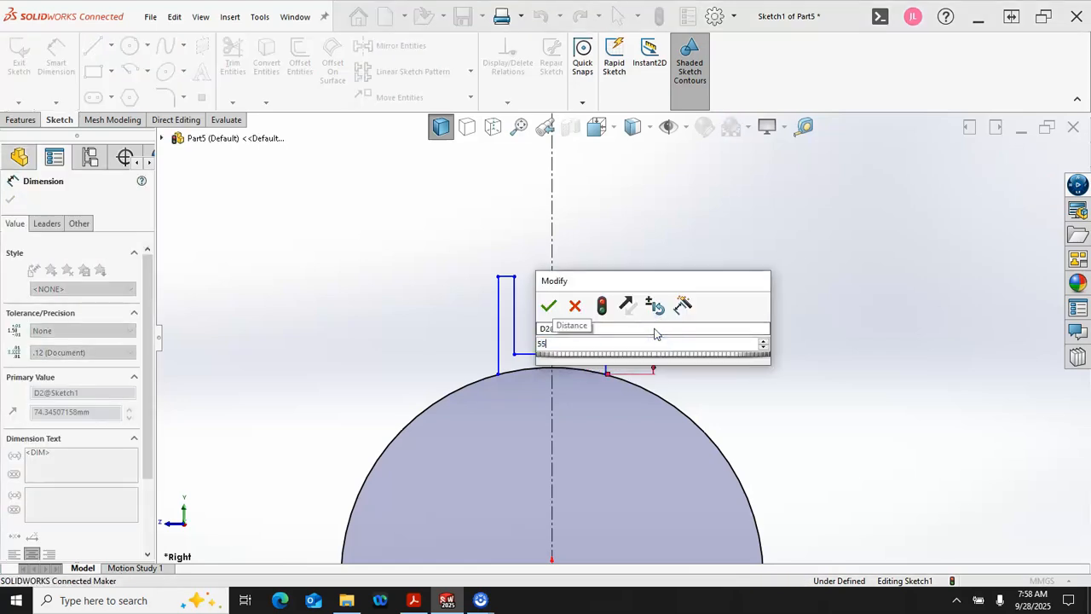
key("Return")
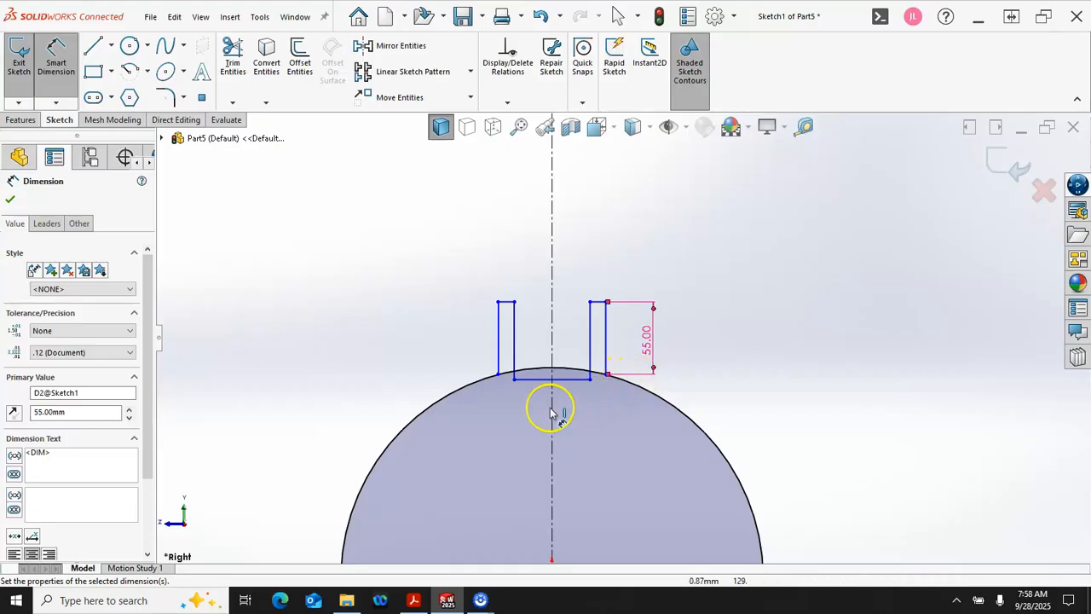
Step: Move the base line's left corner up and inward, leaving the base about 44 mm wide and about 25 mm above the circle
left_click(515, 378)
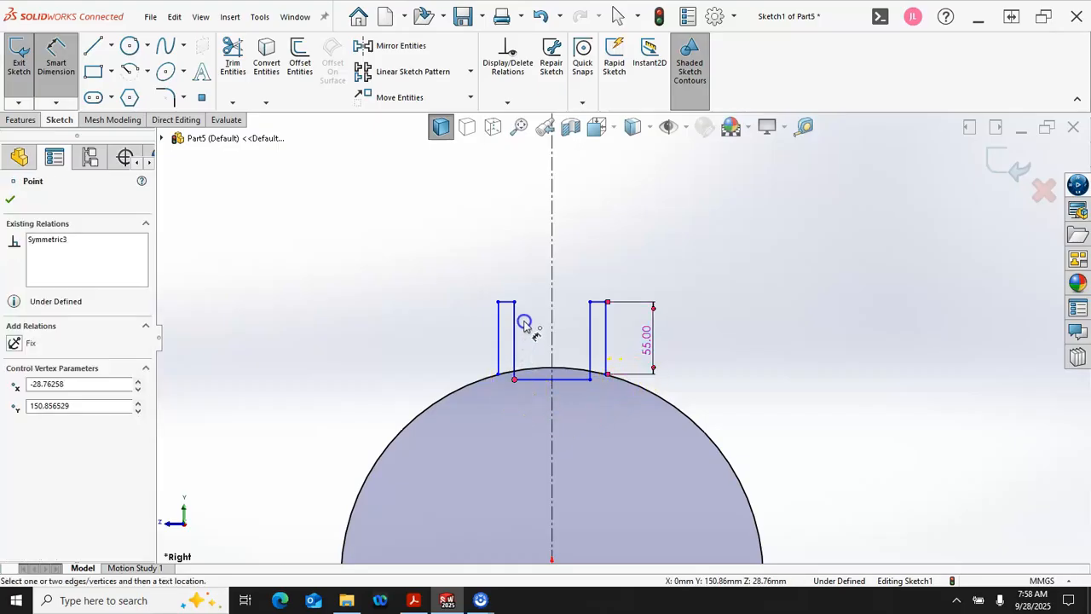
key("Escape")
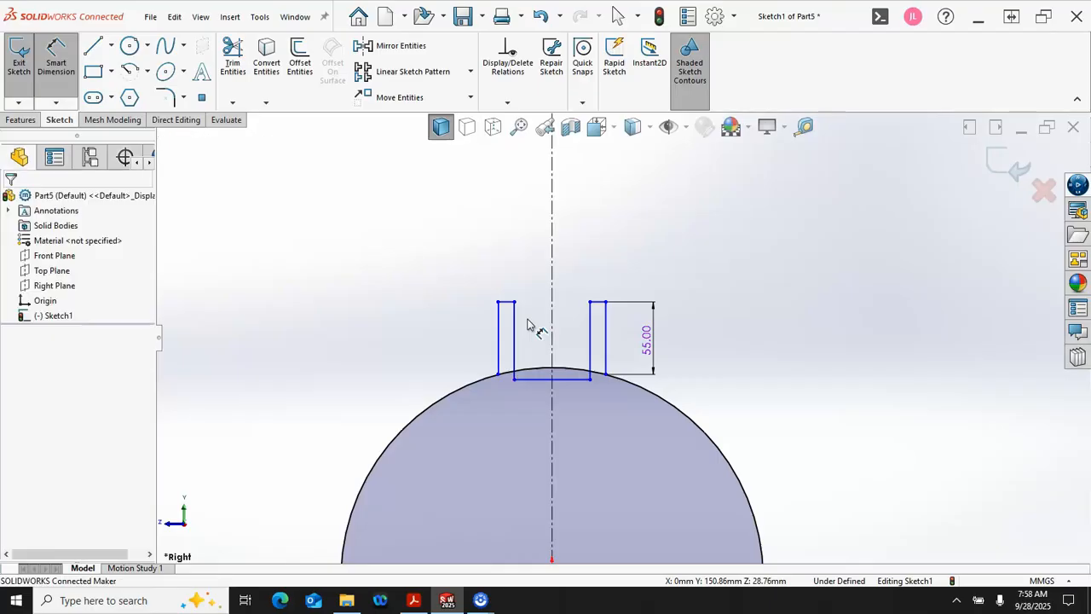
key("Escape")
left_click_drag(515, 382, 523, 334)
Step: Add a vertical dimension between the horizontal base line and the circle, placed left of the profile
right_click(347, 327)
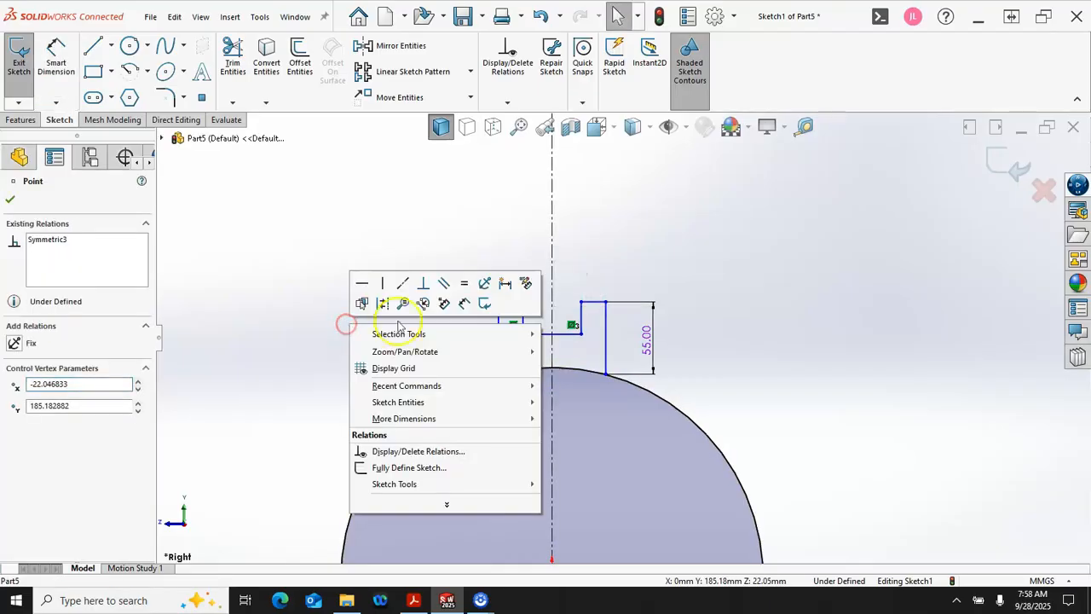
left_click(463, 303)
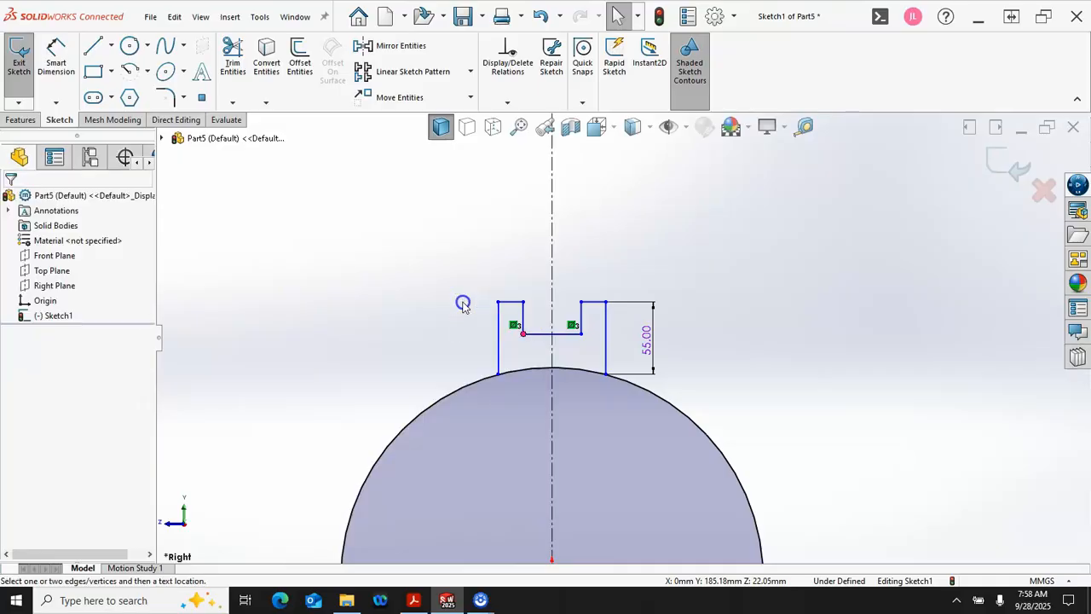
left_click(539, 334)
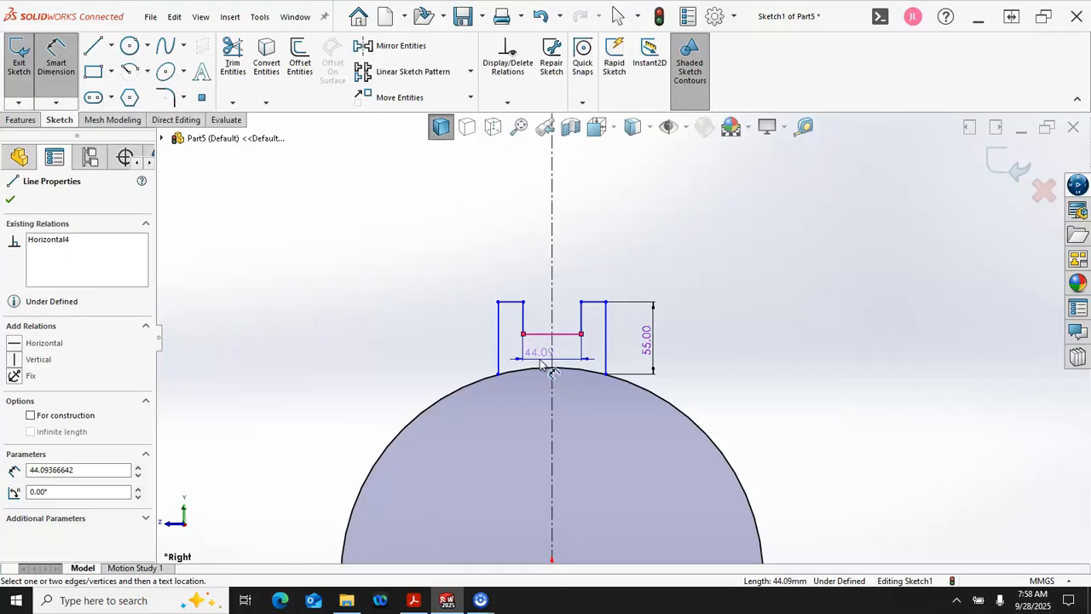
left_click(538, 353)
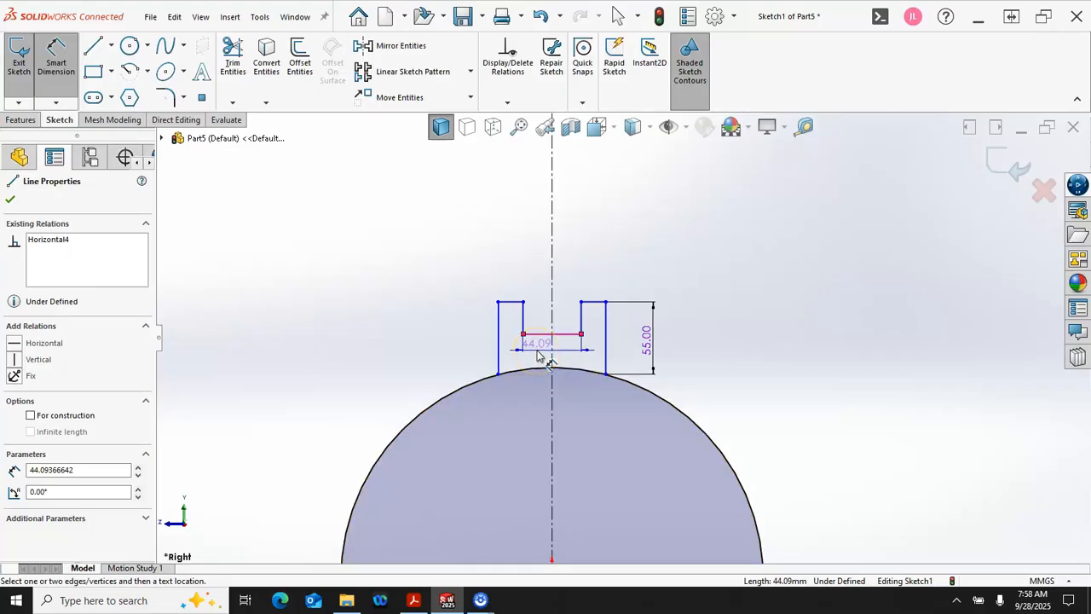
left_click(540, 370)
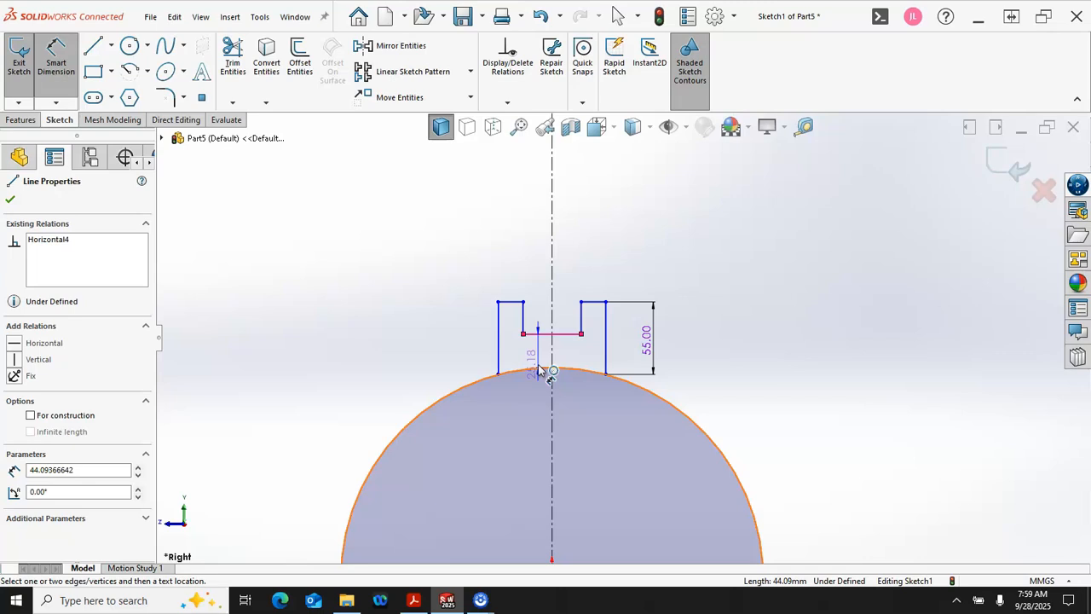
left_click(537, 369)
left_click(538, 368)
left_click(538, 368)
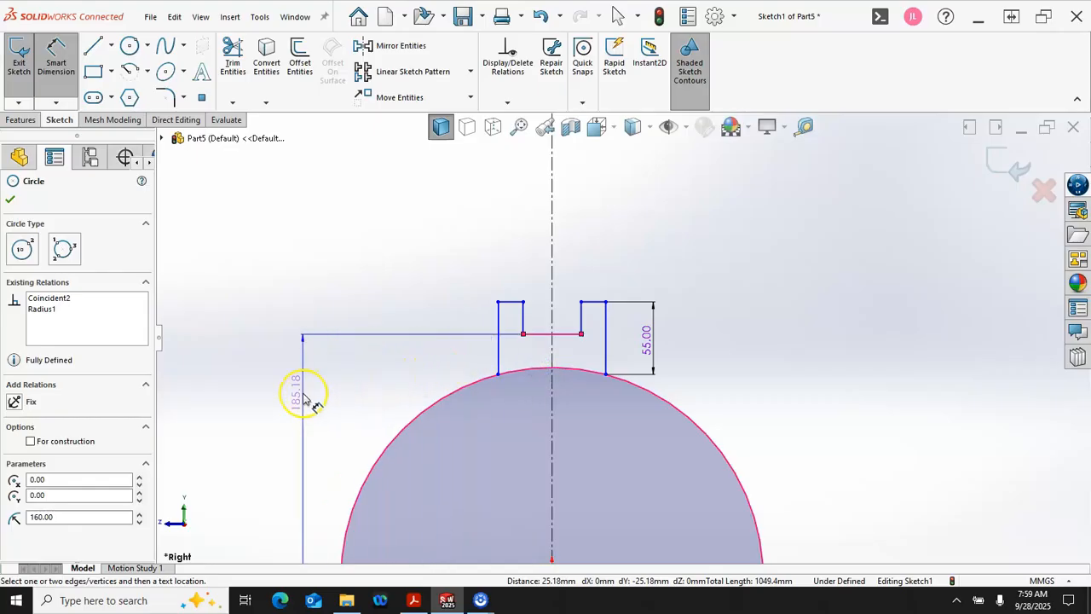
left_click(302, 396)
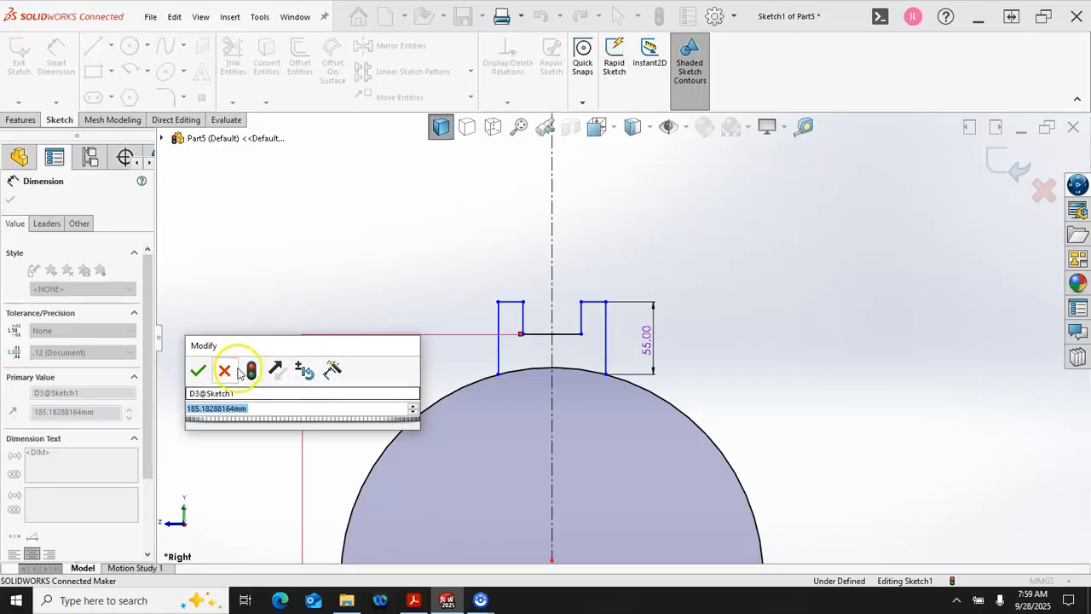
left_click(198, 368)
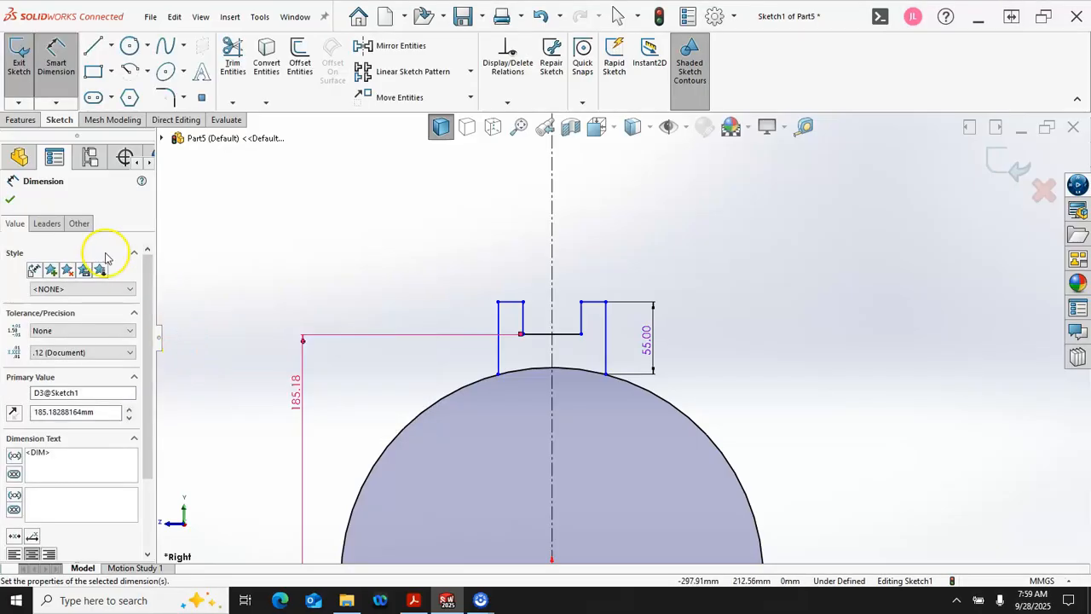
Step: Set the base-to-circle dimension's first arc condition to Min
left_click(46, 223)
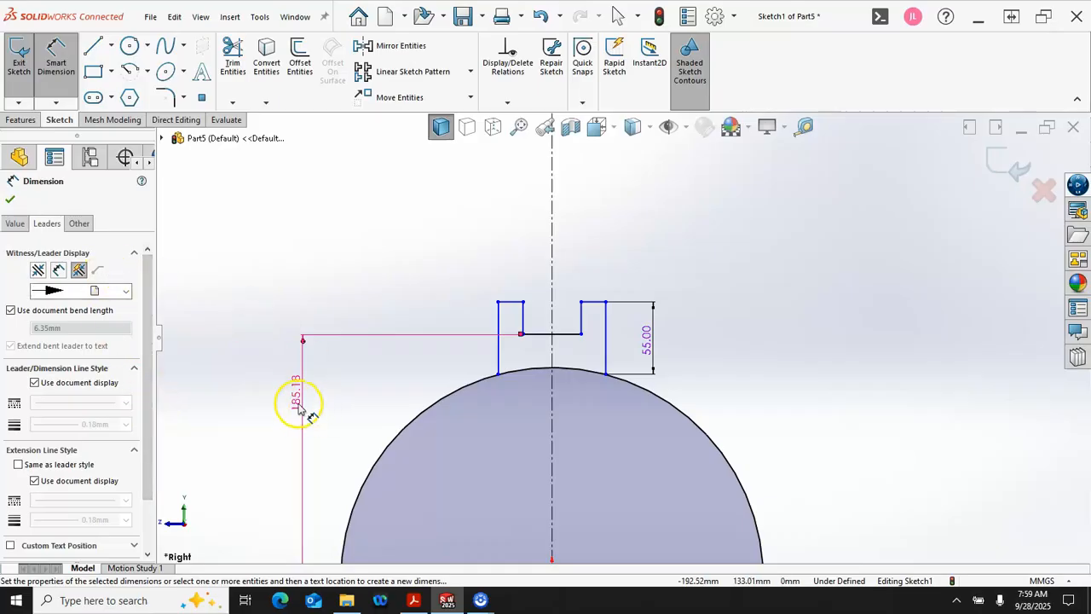
left_click(16, 224)
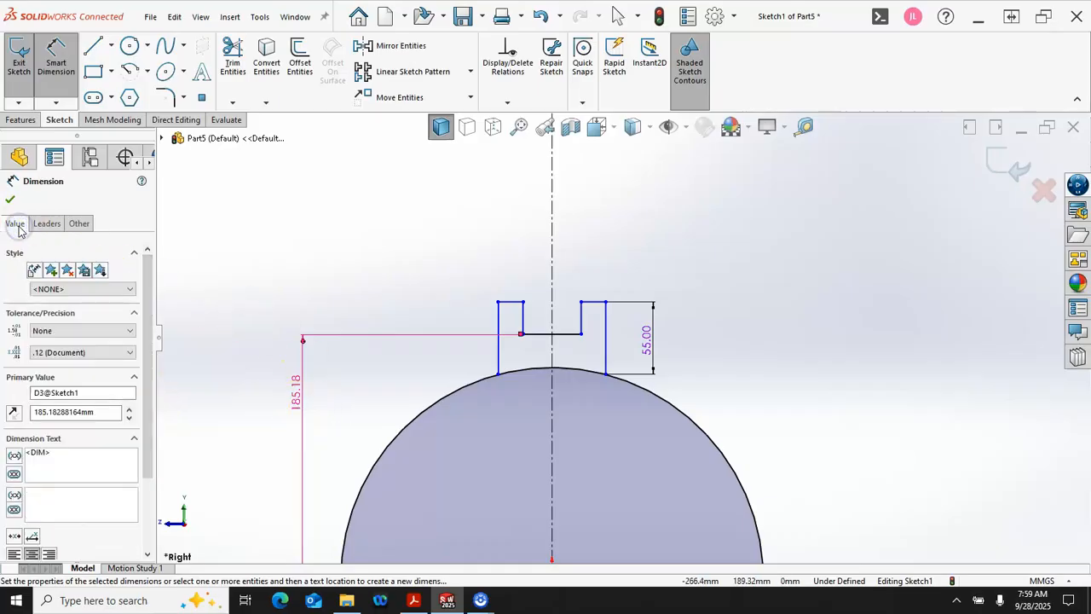
left_click(46, 223)
left_click_drag(147, 293, 151, 401)
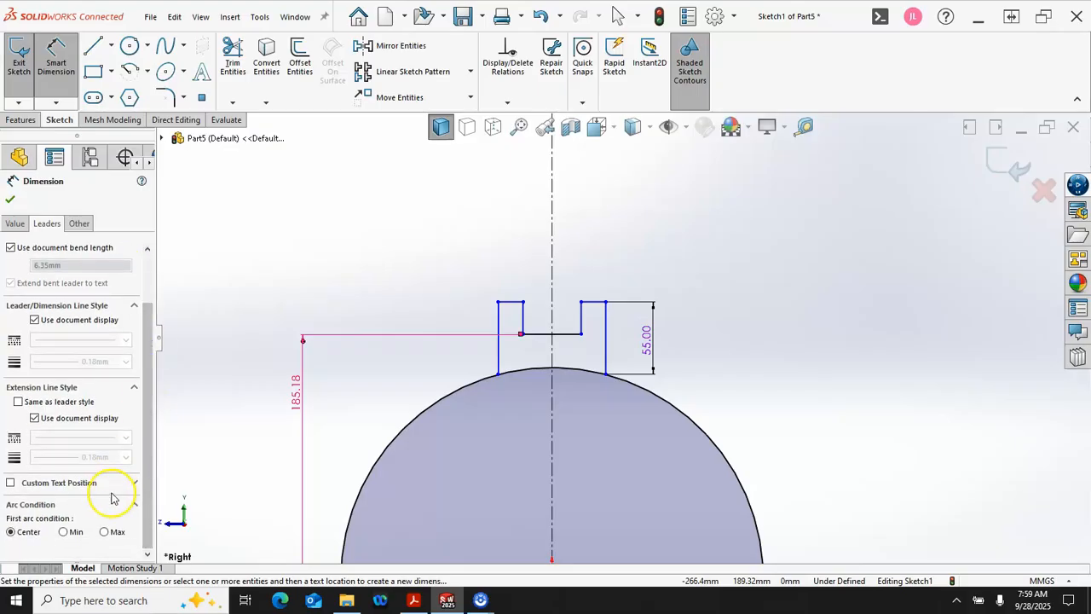
left_click(64, 533)
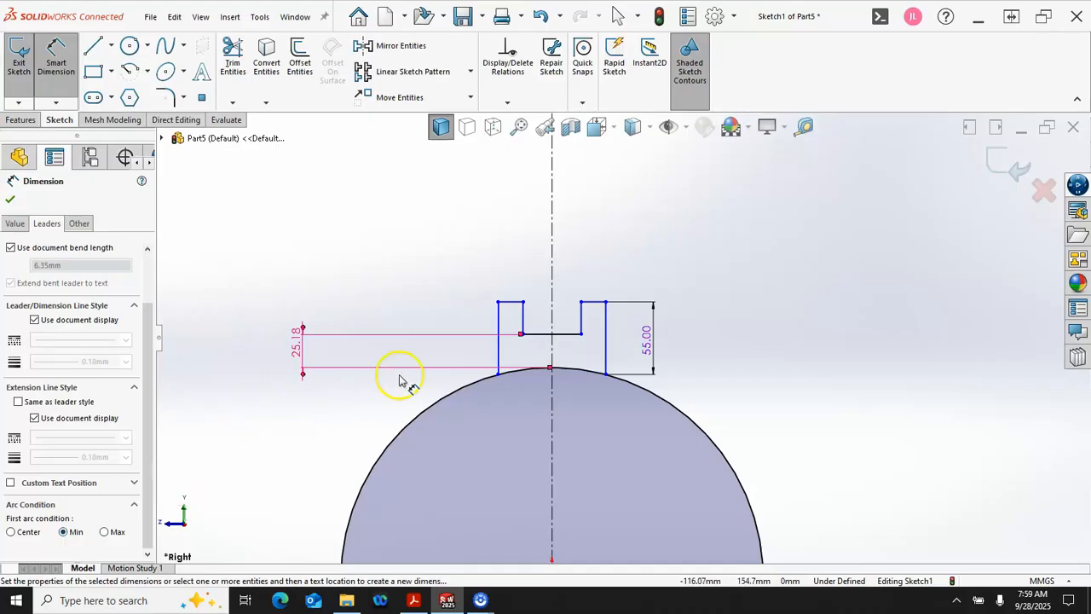
Step: Set the distance from the circle's top to the base line to 10 mm and move the dimension closer to the profile
double_click(298, 343)
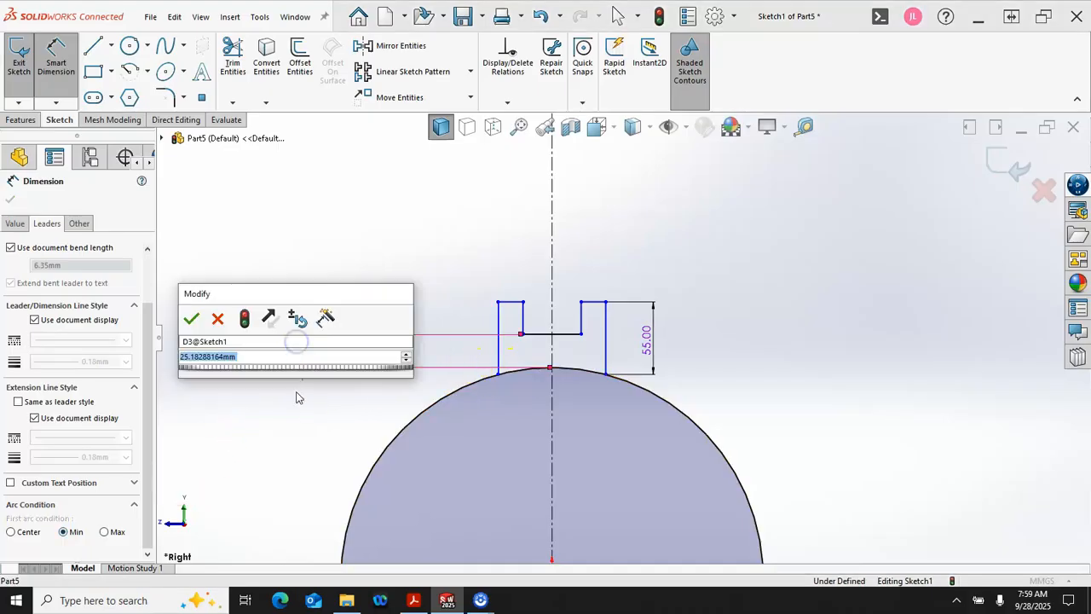
type("2")
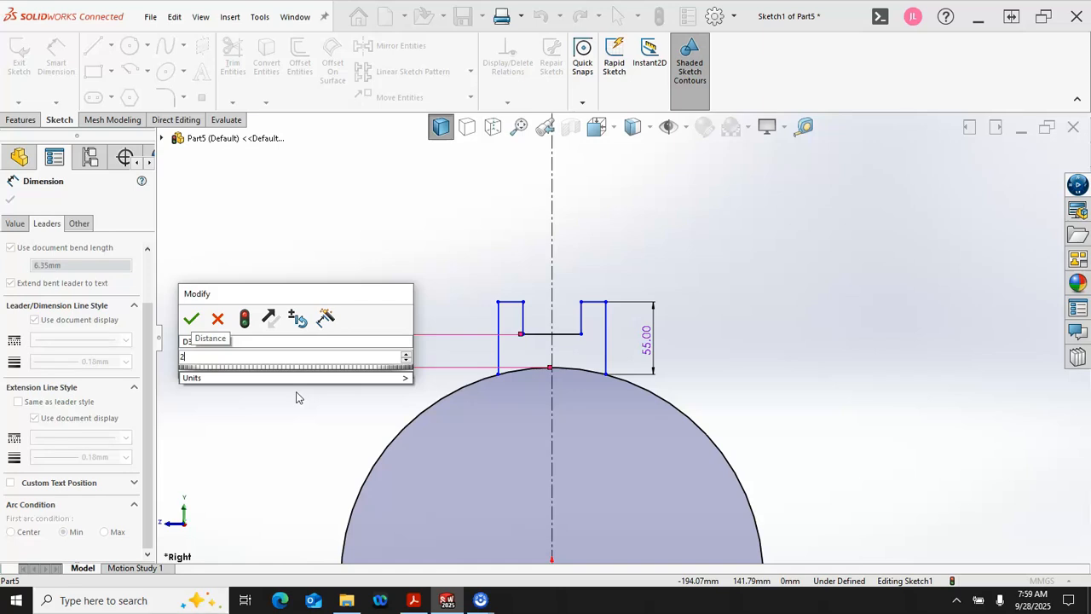
key("BackSpace")
type("10")
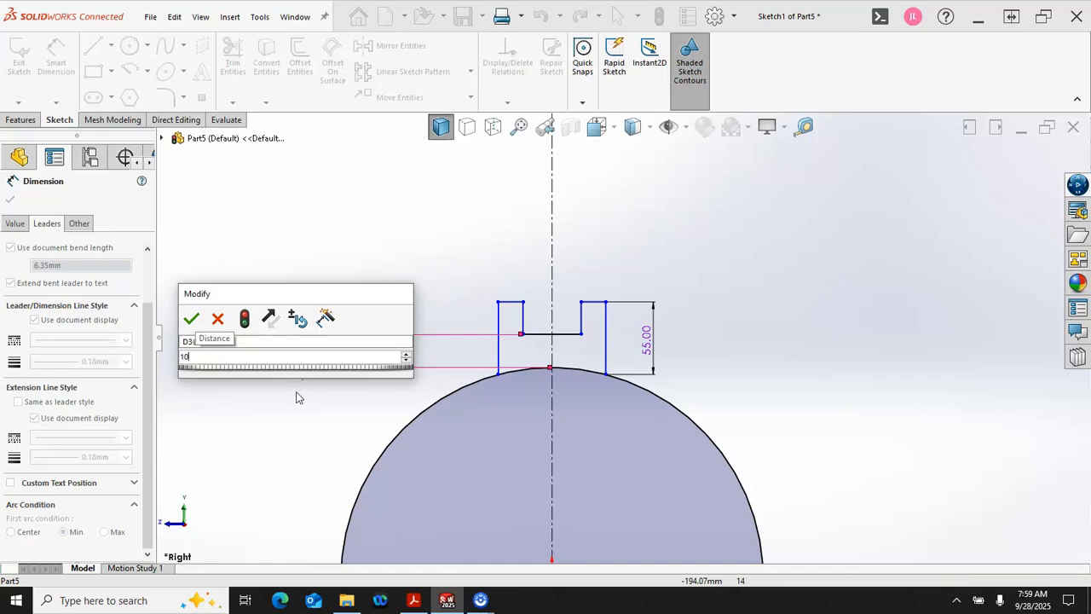
key("Return")
mouse_move(307, 371)
left_mouse_down()
mouse_move(344, 341)
mouse_move(438, 329)
mouse_move(433, 342)
left_mouse_up()
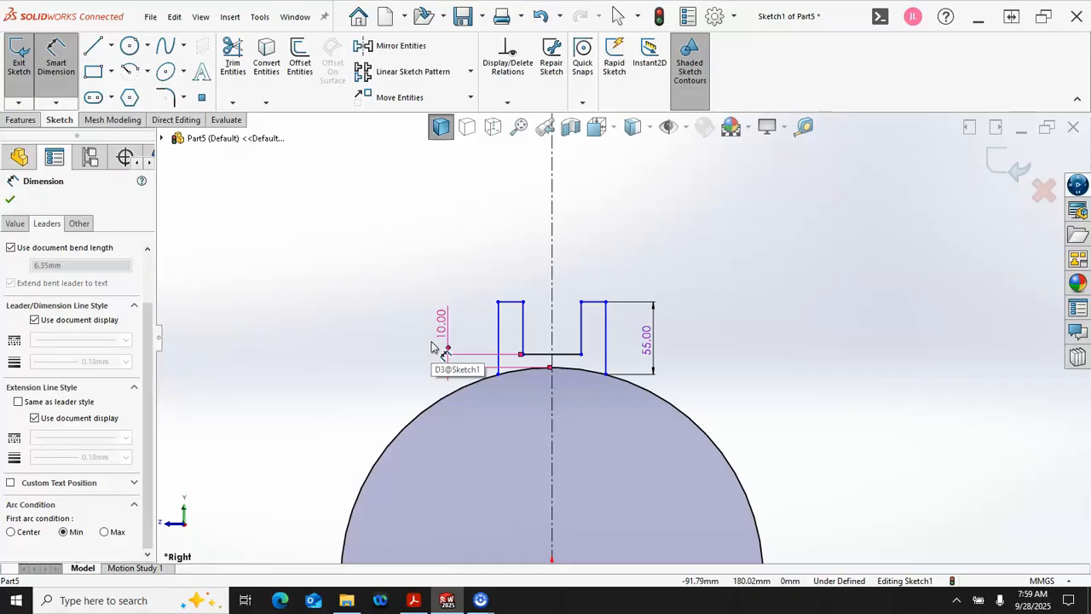
Step: Dimension the overall width between the two outer vertical lines to 43 mm
left_click(500, 326)
left_click(605, 324)
left_click(604, 260)
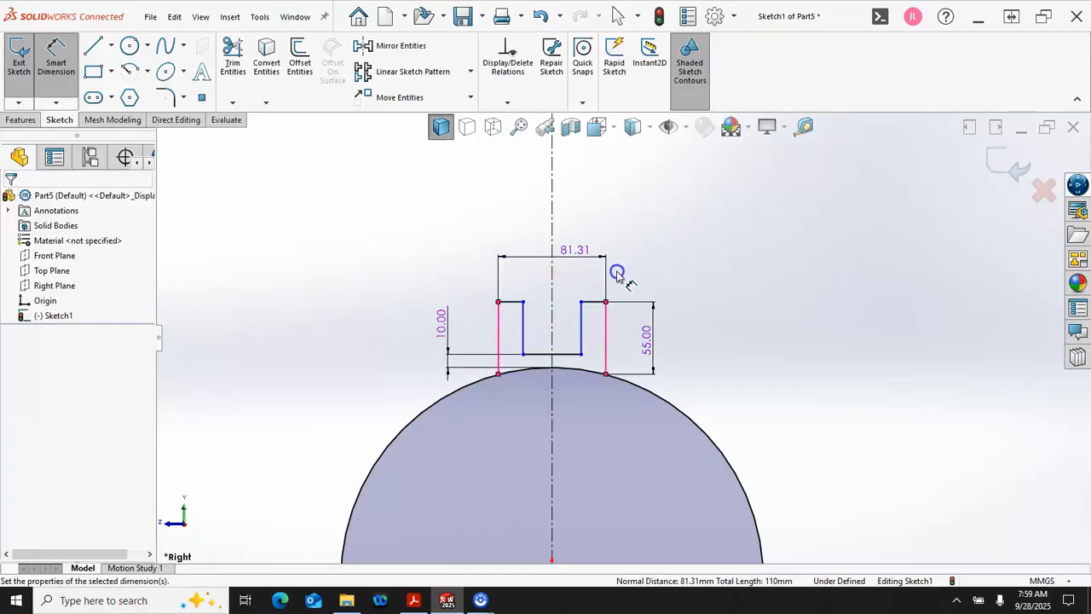
type("43")
key("Return")
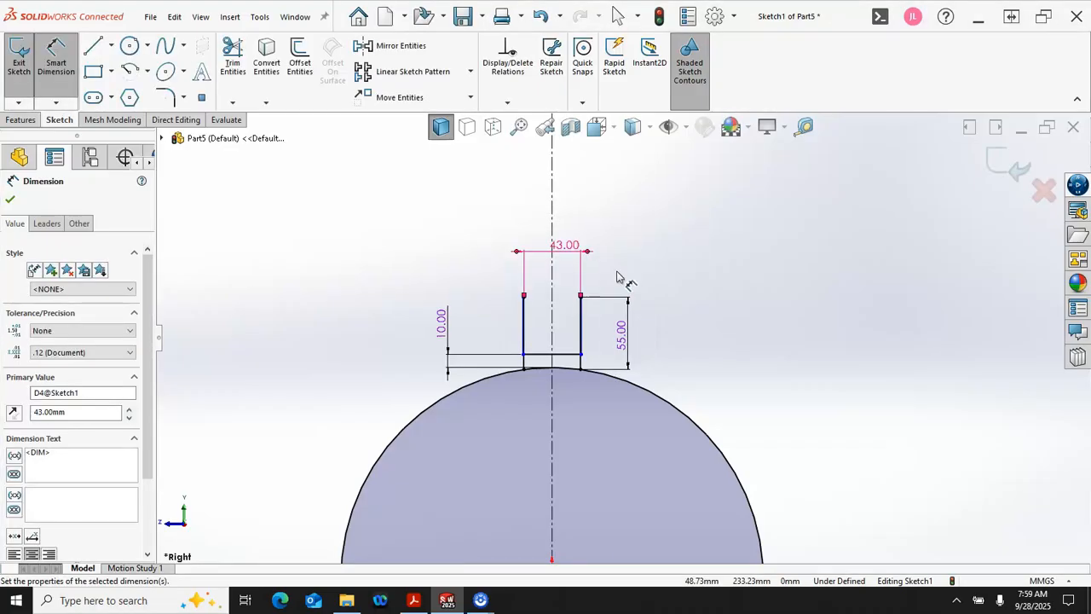
right_click(687, 336)
left_click(725, 373)
Step: Move the inner right endpoint of the base line inward to separate the slot's inner walls from the outer vertical lines
scroll(595, 360, "down", 5)
scroll(595, 360, "down", 1)
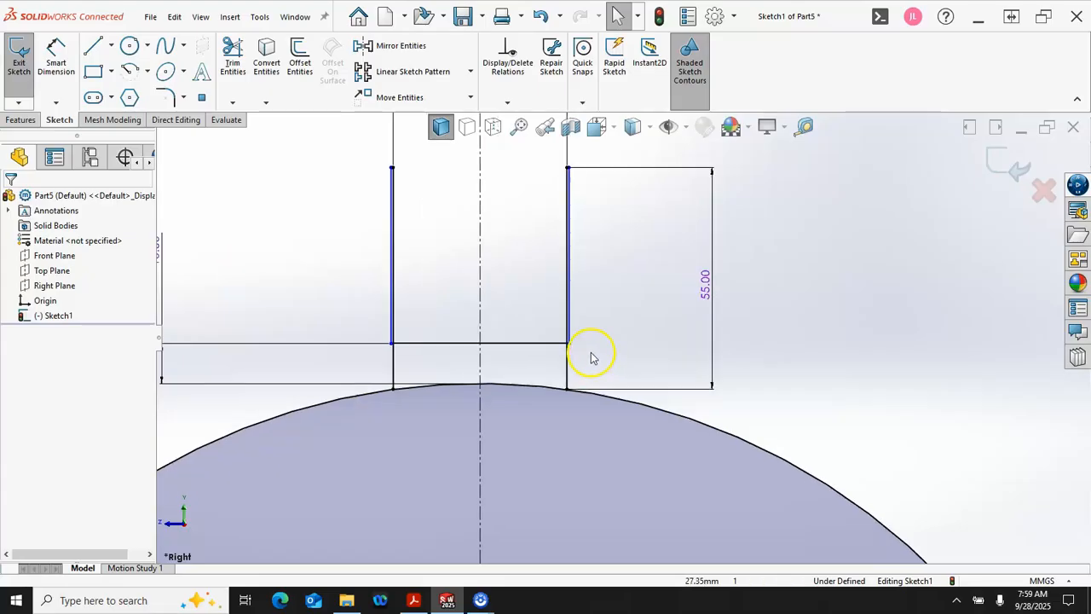
scroll(491, 286, "down", 1)
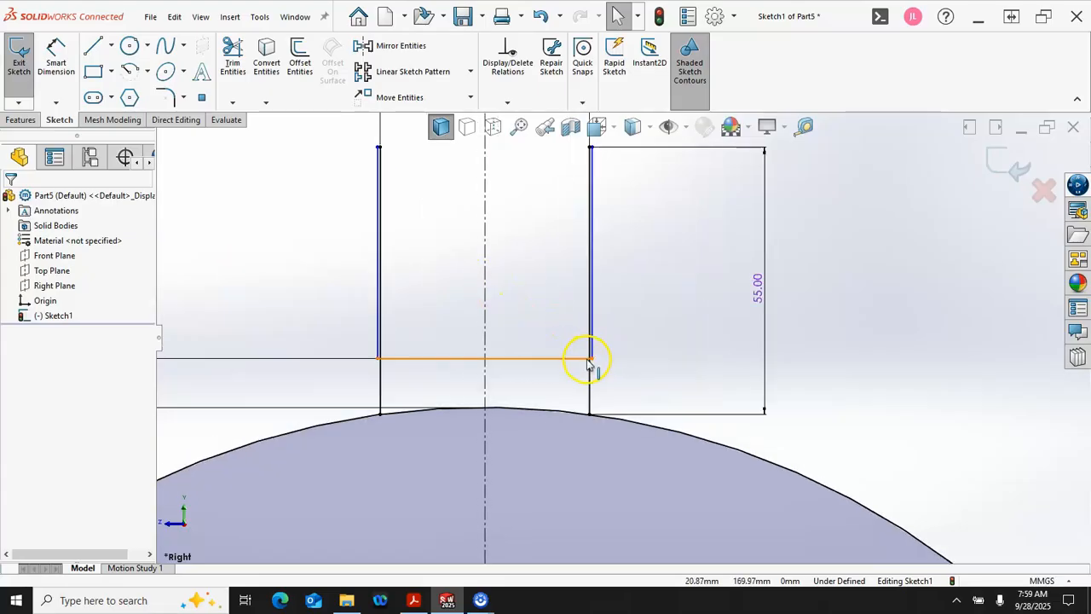
left_click_drag(589, 359, 529, 359)
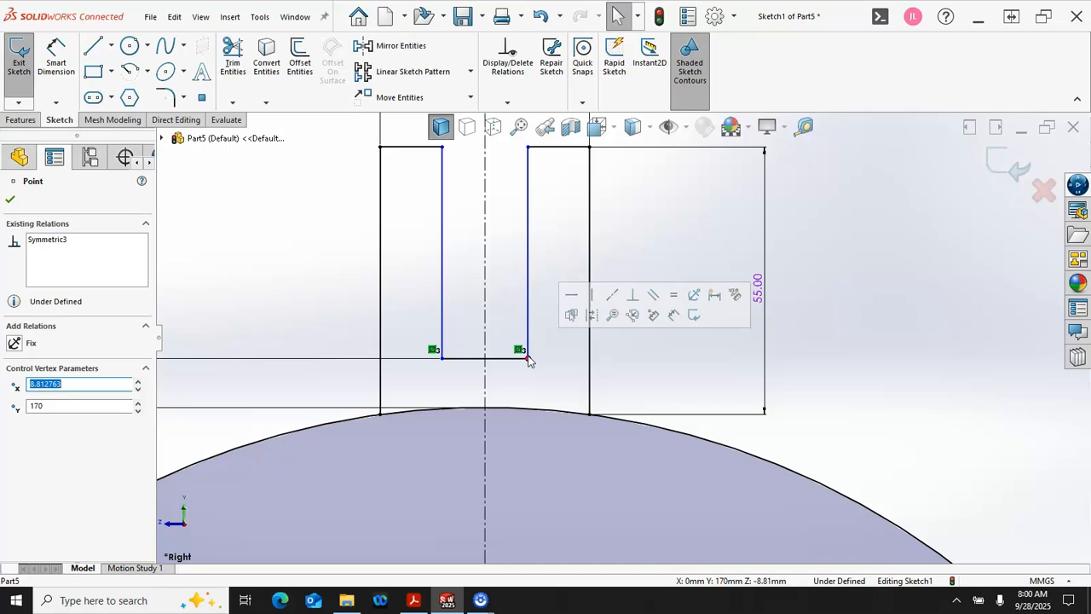
Step: Dimension the horizontal base line between the two inner walls to 27 mm, placing the dimension just below the line
left_click(675, 317)
left_click(517, 358)
left_click(638, 377)
type("27")
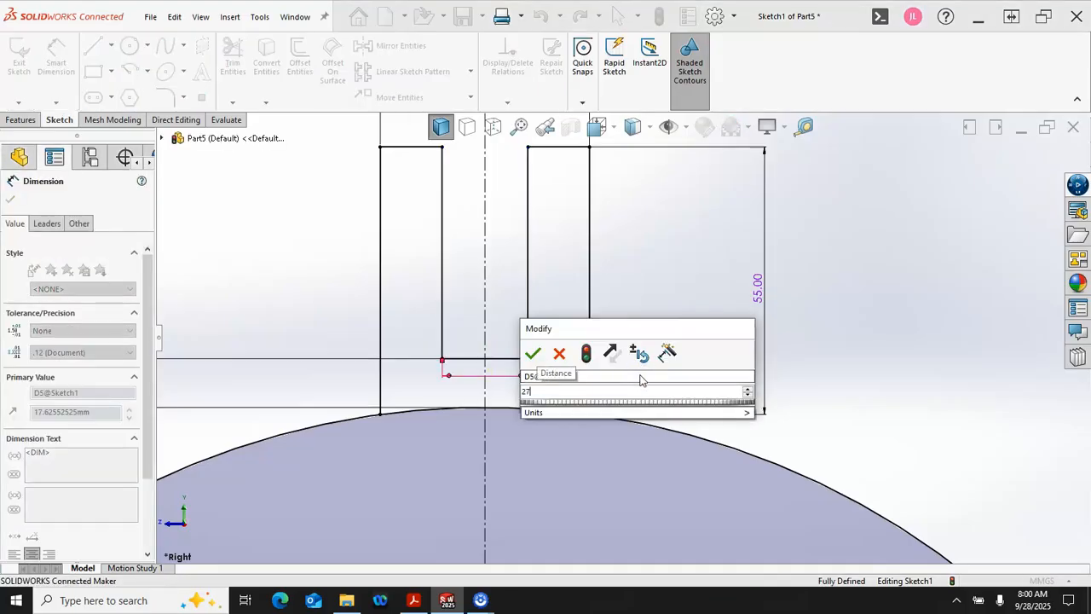
key("Return")
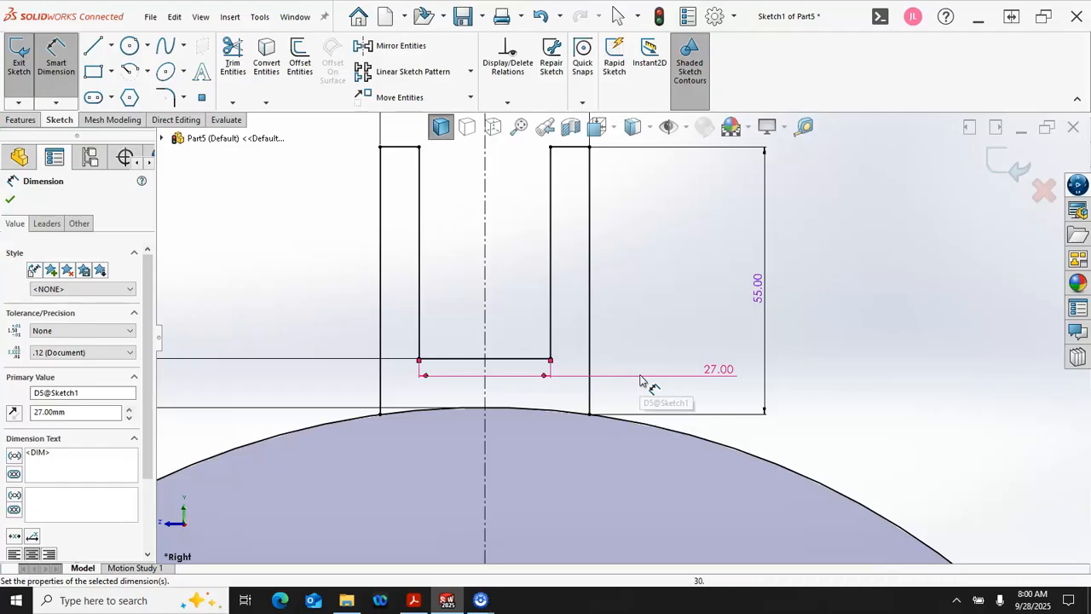
scroll(601, 345, "up", 3)
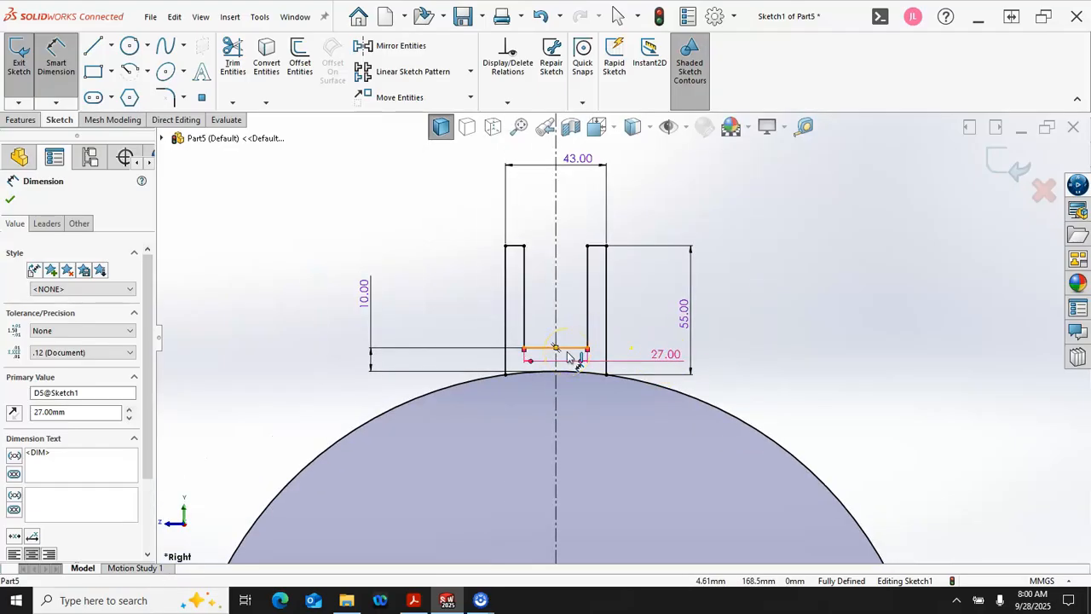
left_click(661, 356)
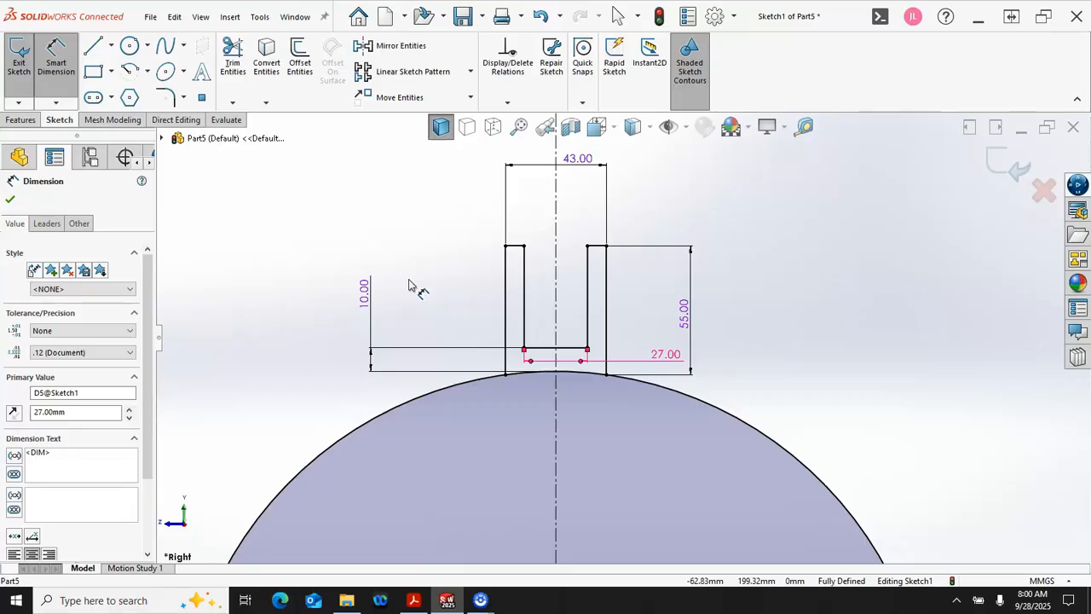
Step: Start a Mid Plane boss extrusion with the two regions of the U-shaped profile above the circle as its contours
left_click(25, 120)
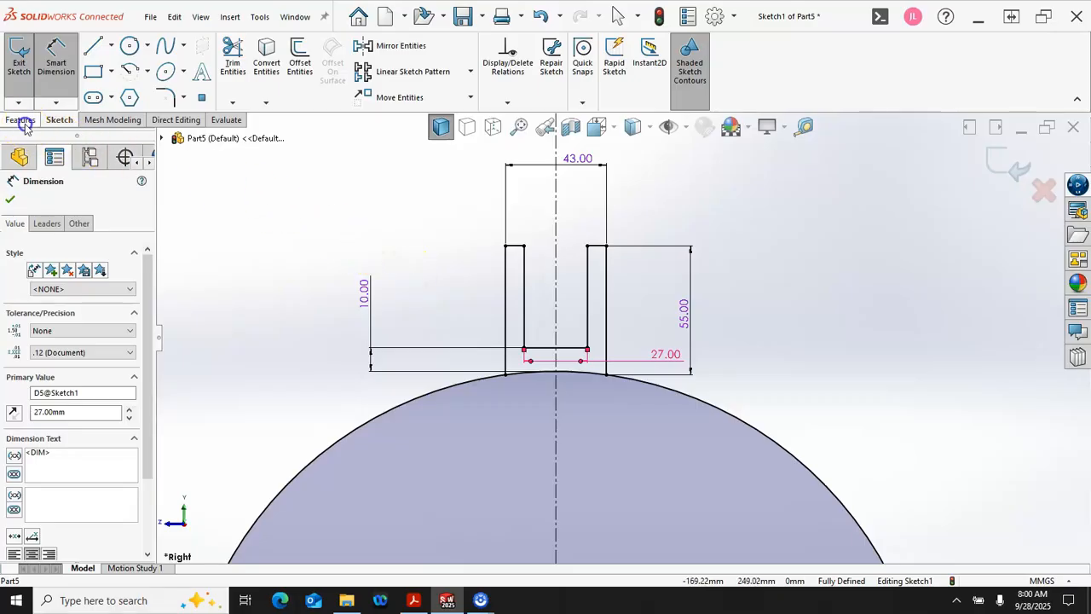
left_click(24, 60)
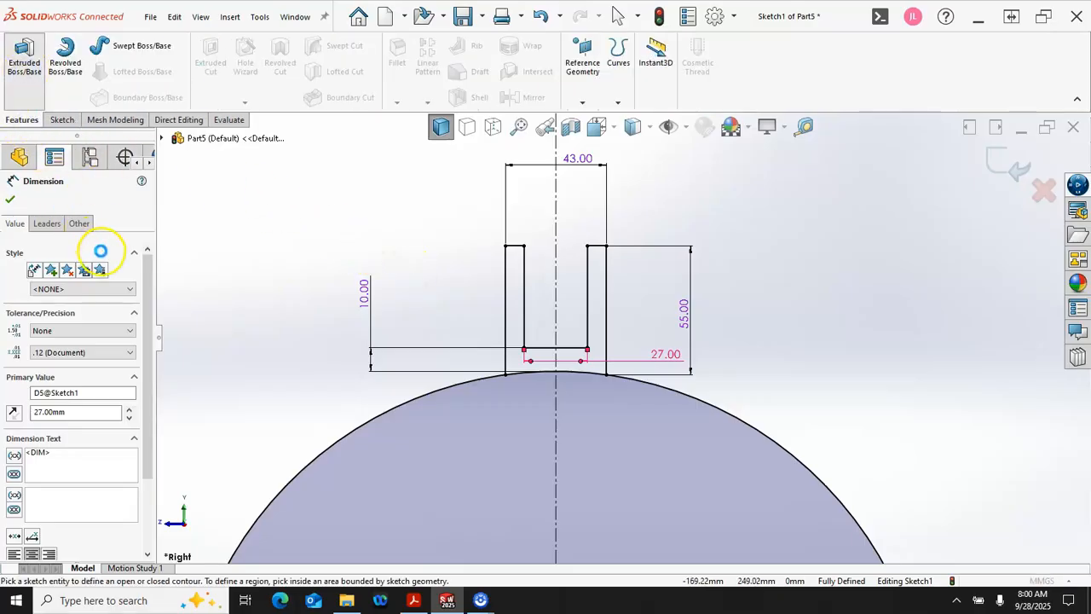
left_click(103, 282)
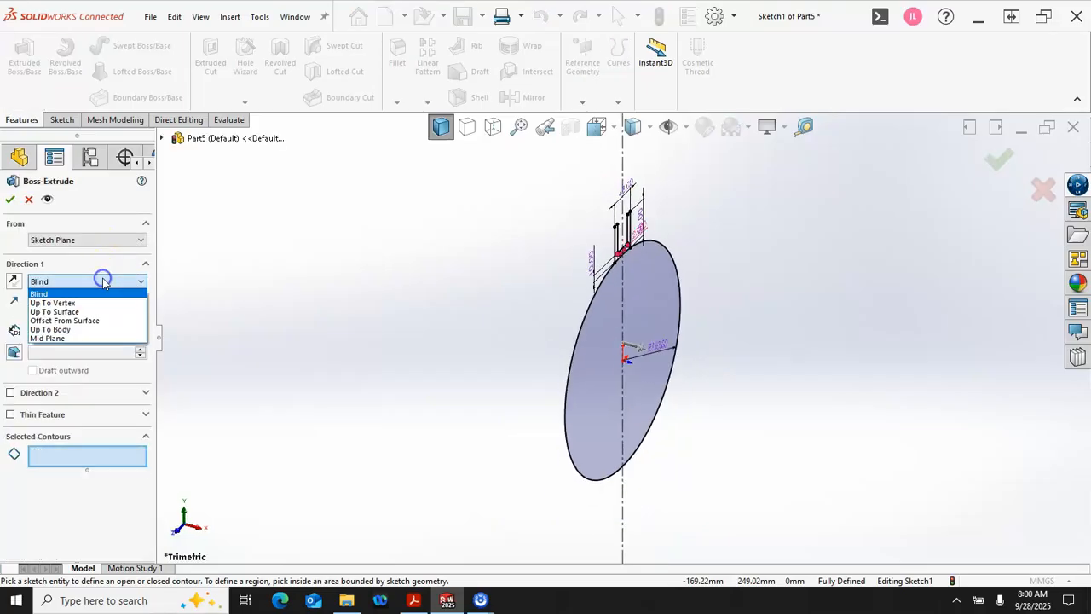
left_click(75, 334)
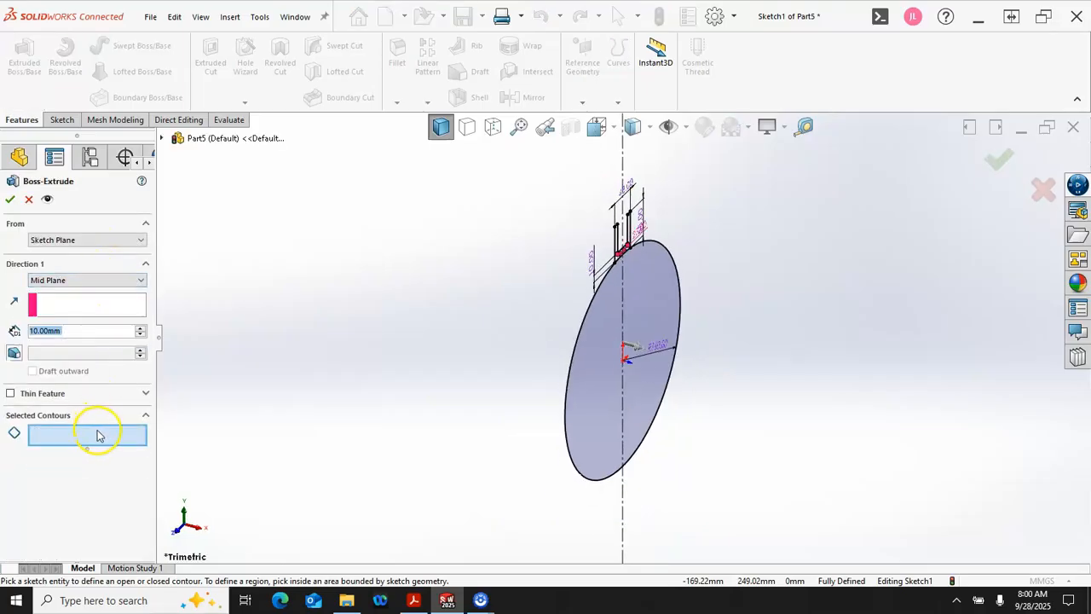
left_click(96, 435)
scroll(657, 264, "down", 5)
scroll(616, 254, "down", 2)
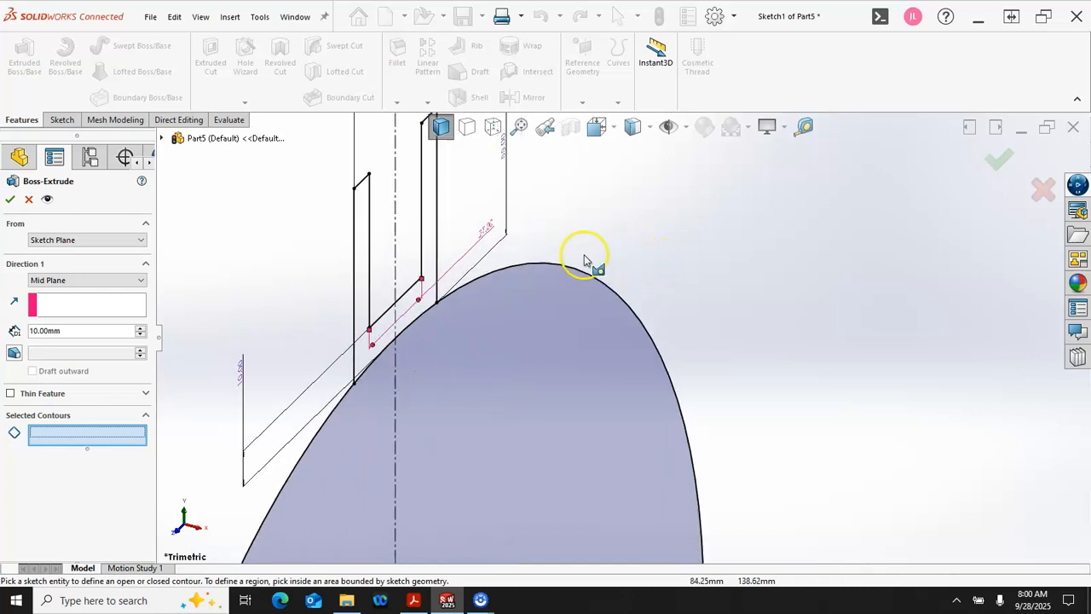
left_click(434, 220)
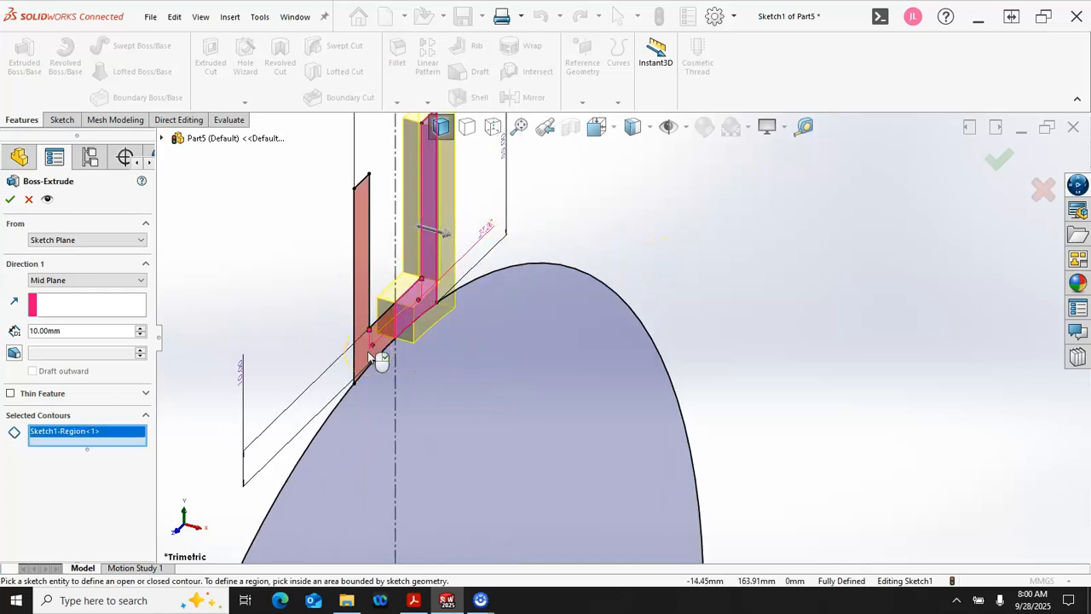
left_click(369, 356)
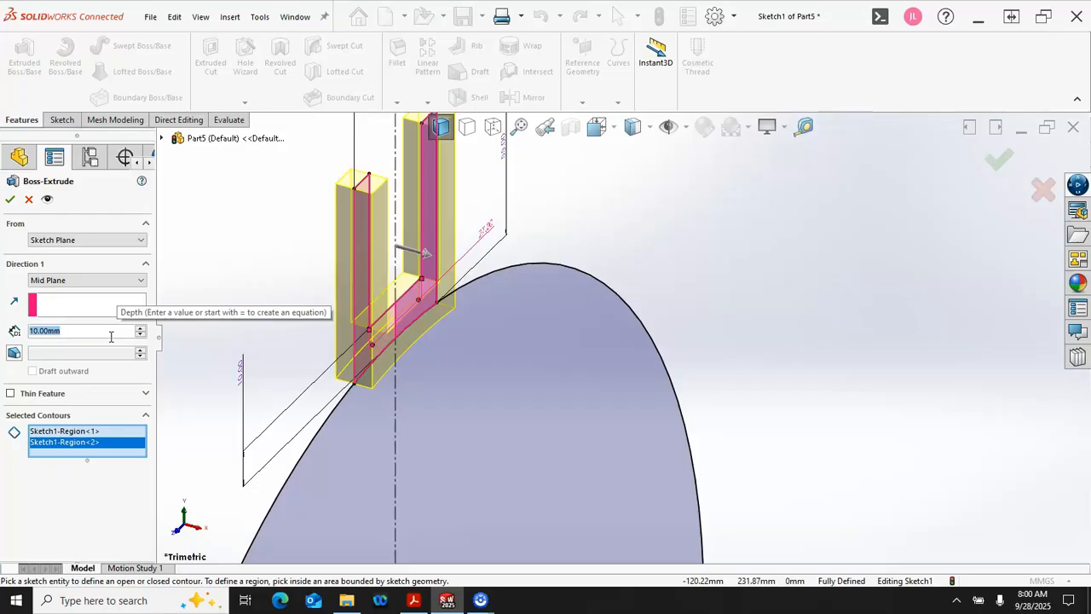
Step: Set the extrusion depth to 125 mm and complete the U-shaped channel
type("15")
key("Return")
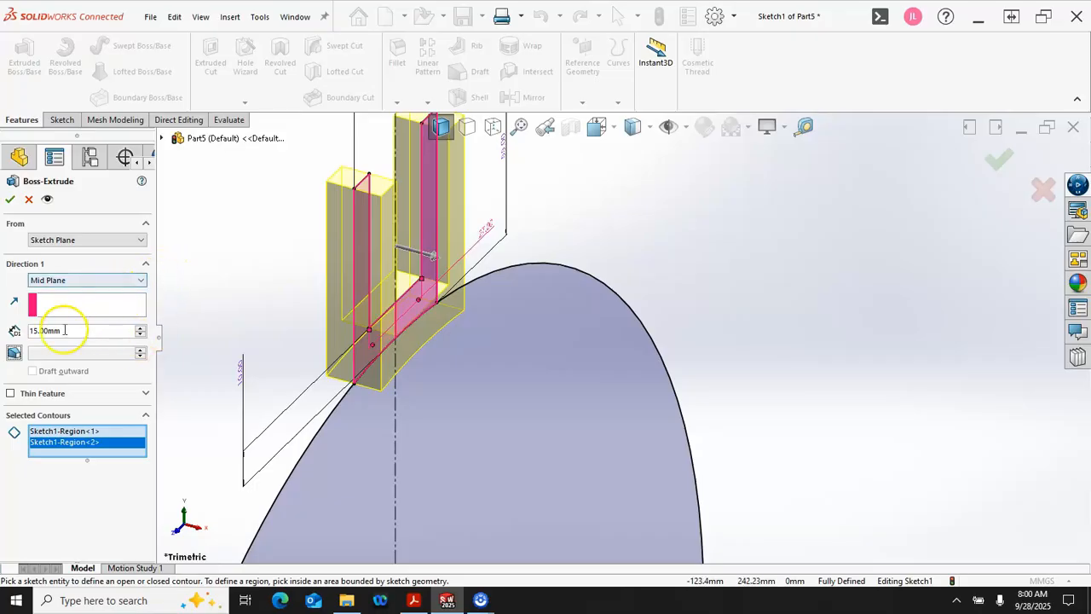
left_click(35, 331)
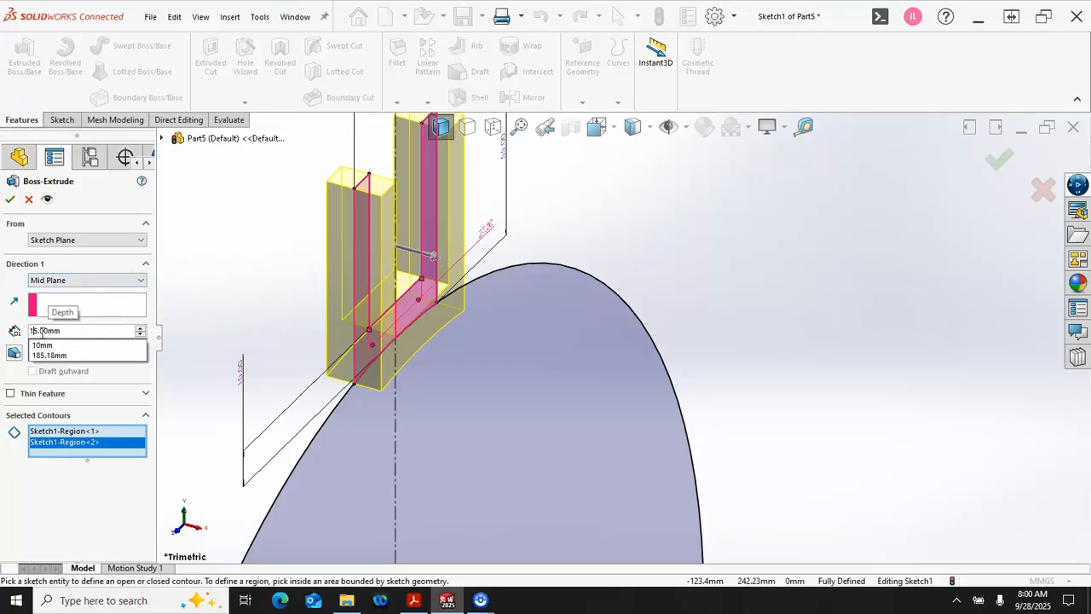
type("2")
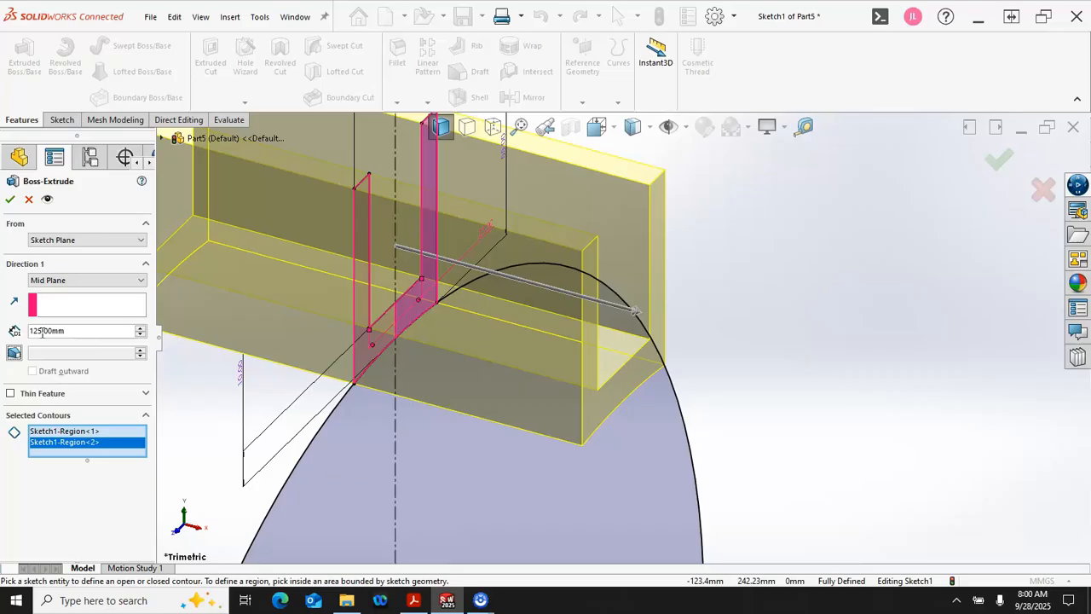
left_click(11, 201)
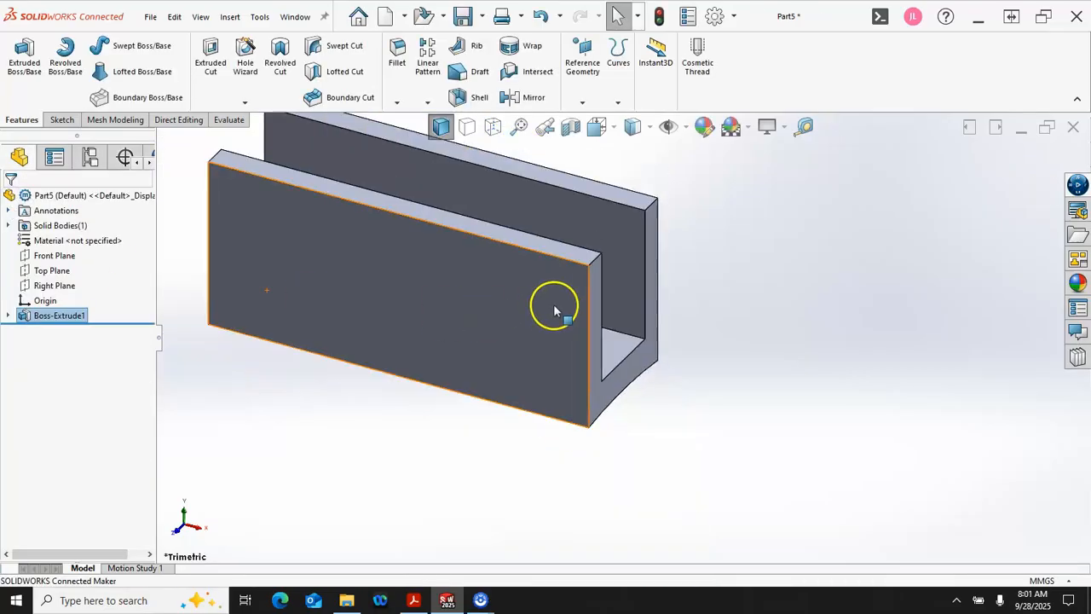
scroll(555, 311, "up", 3)
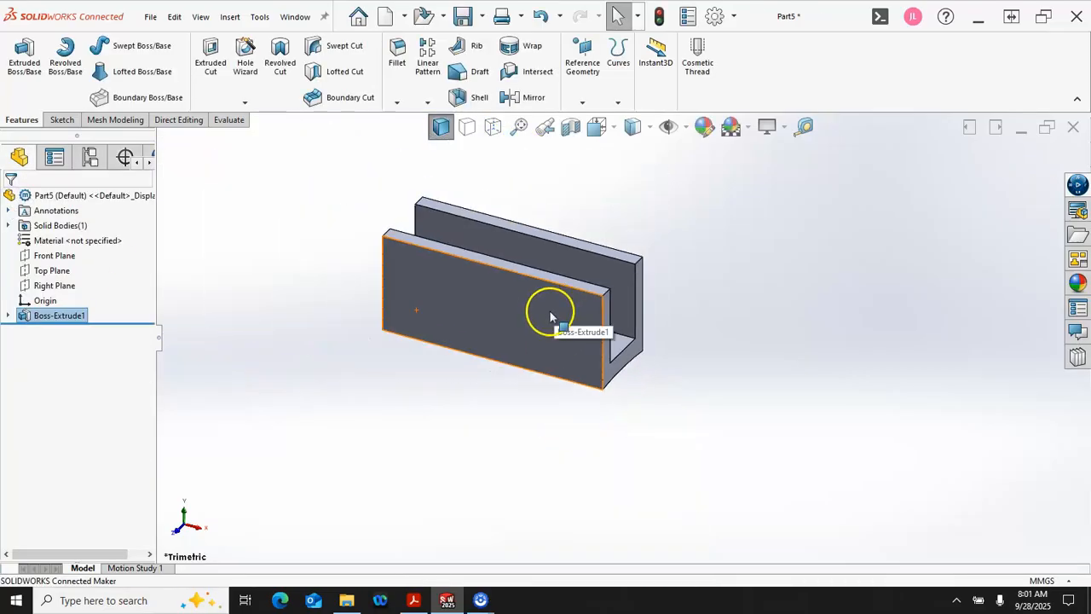
Step: Sketch corner rectangles on the Front Plane at the block's lower corners, about 8.6 mm wide at the left and 10.7 mm at the right
left_click(68, 288)
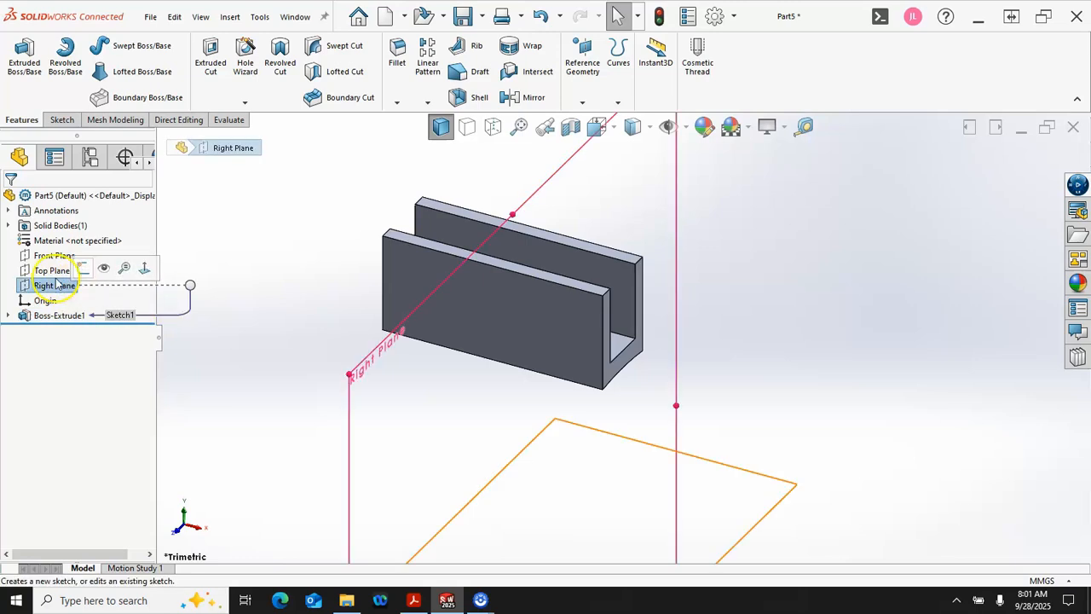
left_click(54, 256)
left_click(54, 241)
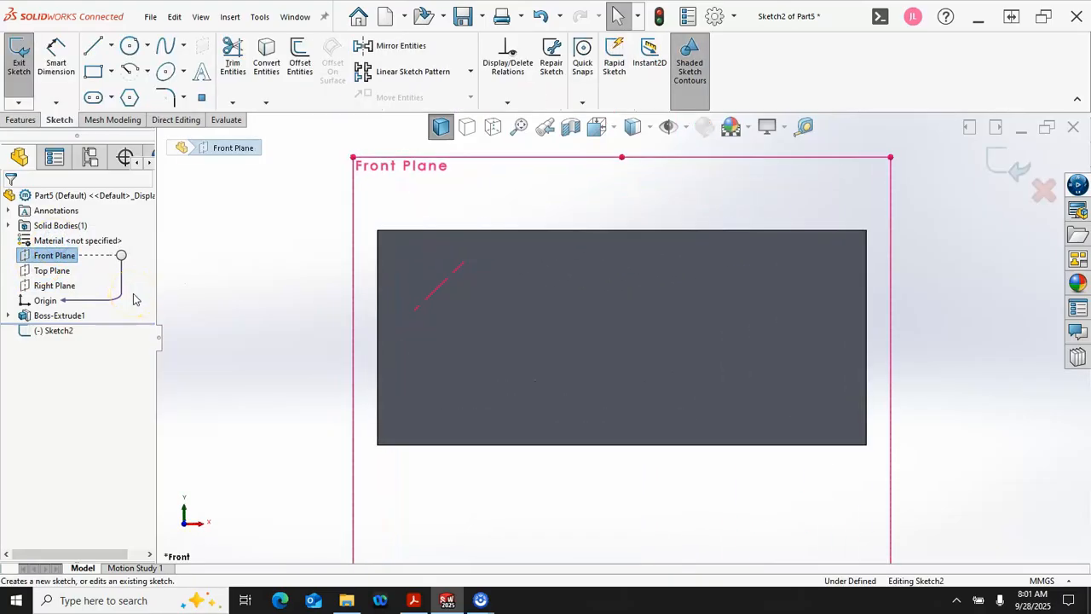
left_click(93, 72)
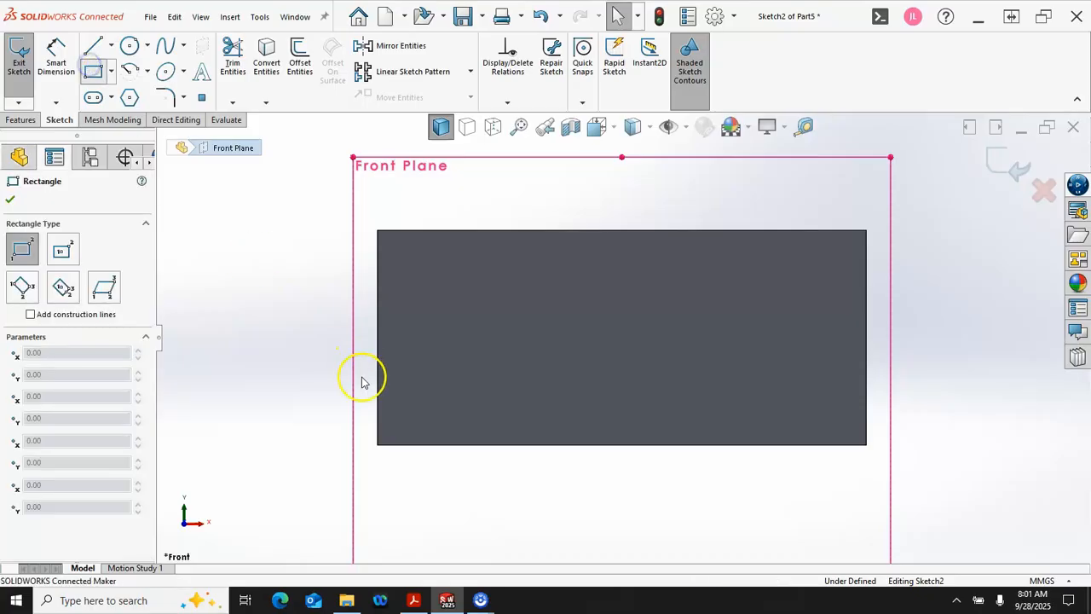
left_click_drag(381, 443, 412, 375)
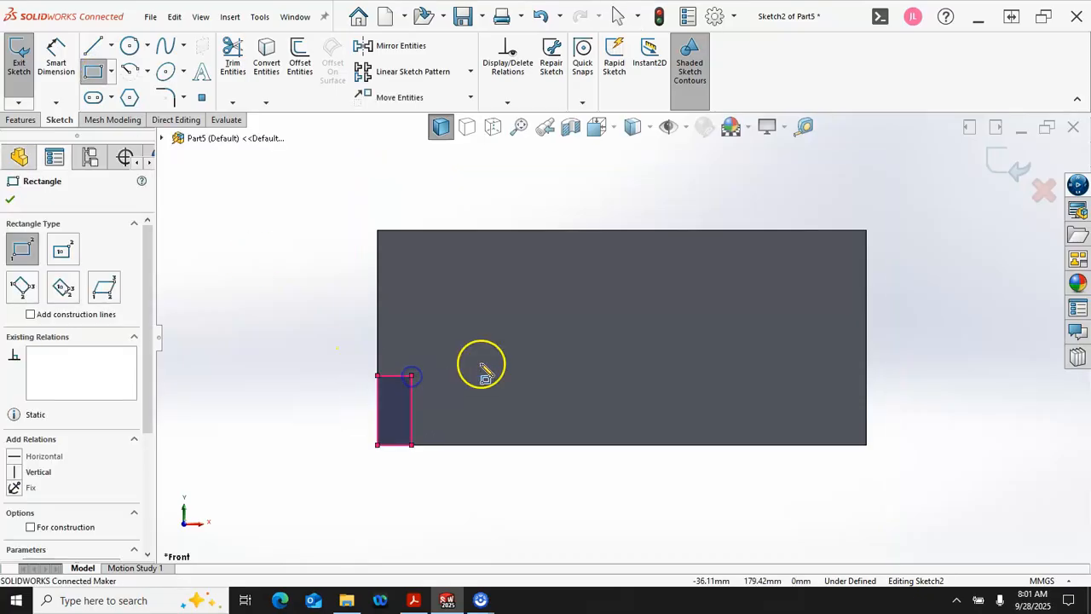
left_click_drag(866, 444, 826, 375)
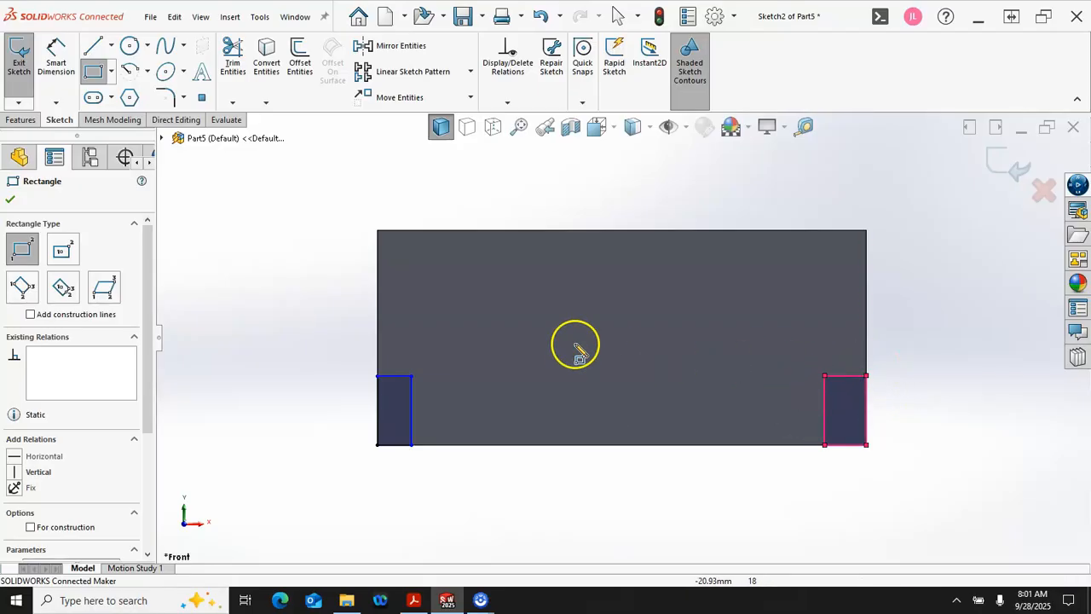
Step: Dimension the left corner rectangle's width to 6 mm along its bottom edge
right_click(514, 362)
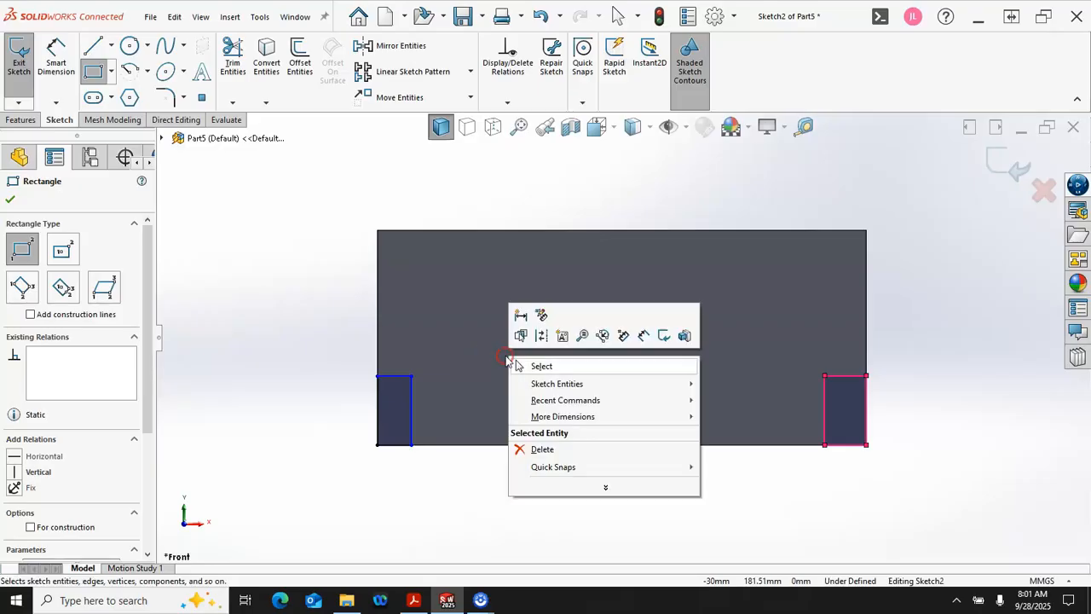
left_click(644, 335)
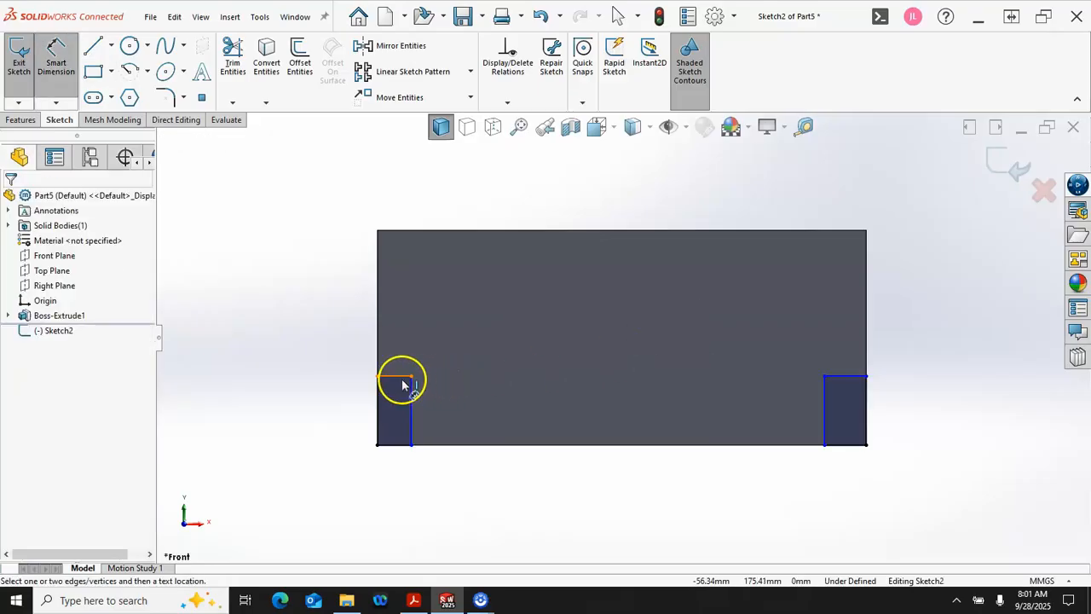
left_click(398, 444)
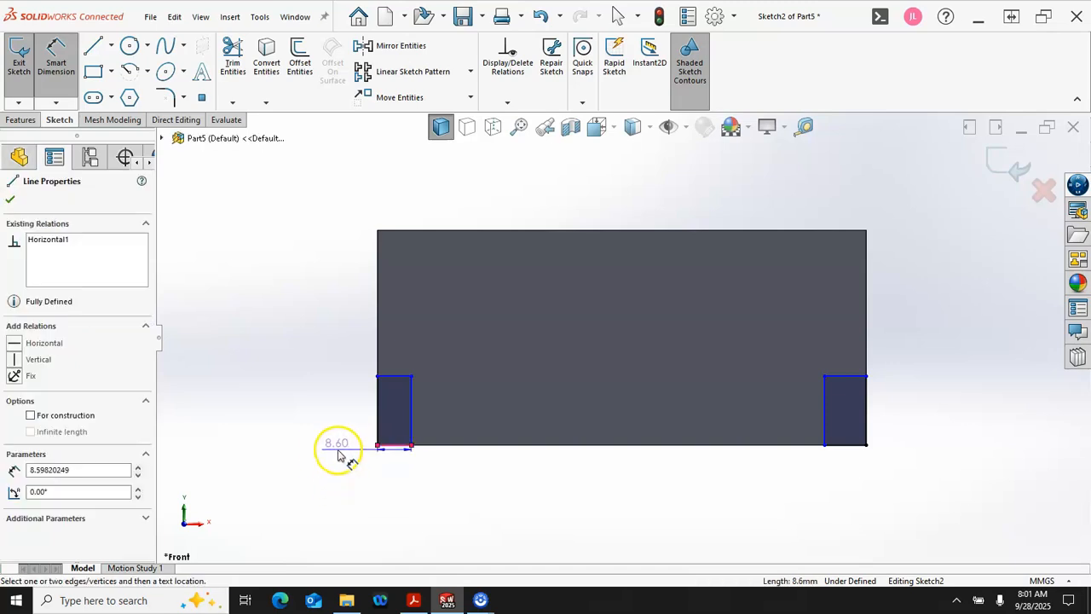
left_click(325, 457)
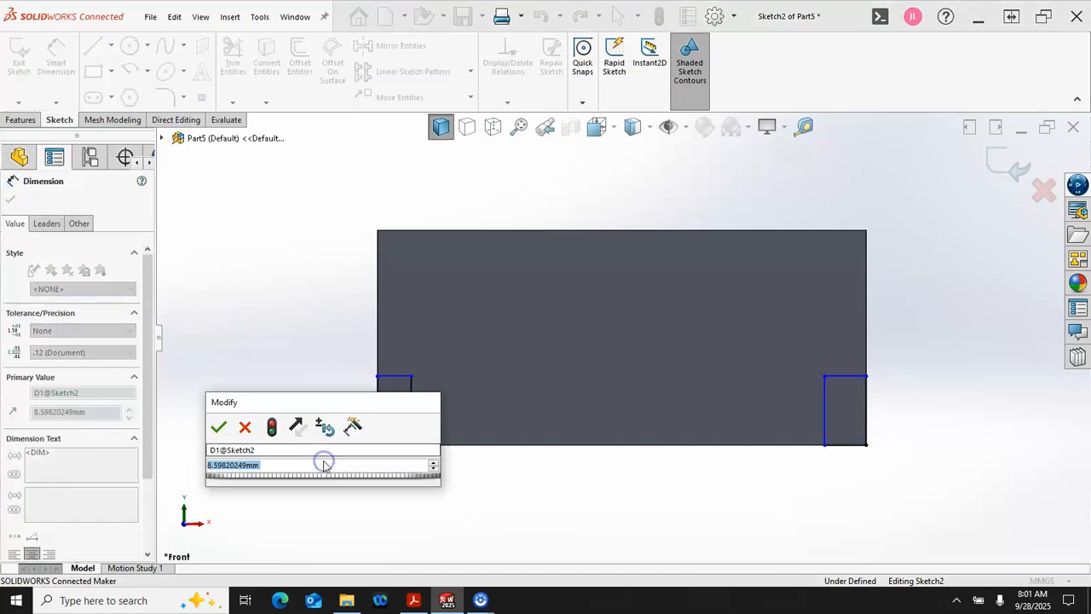
type("7")
key("BackSpace")
type("8")
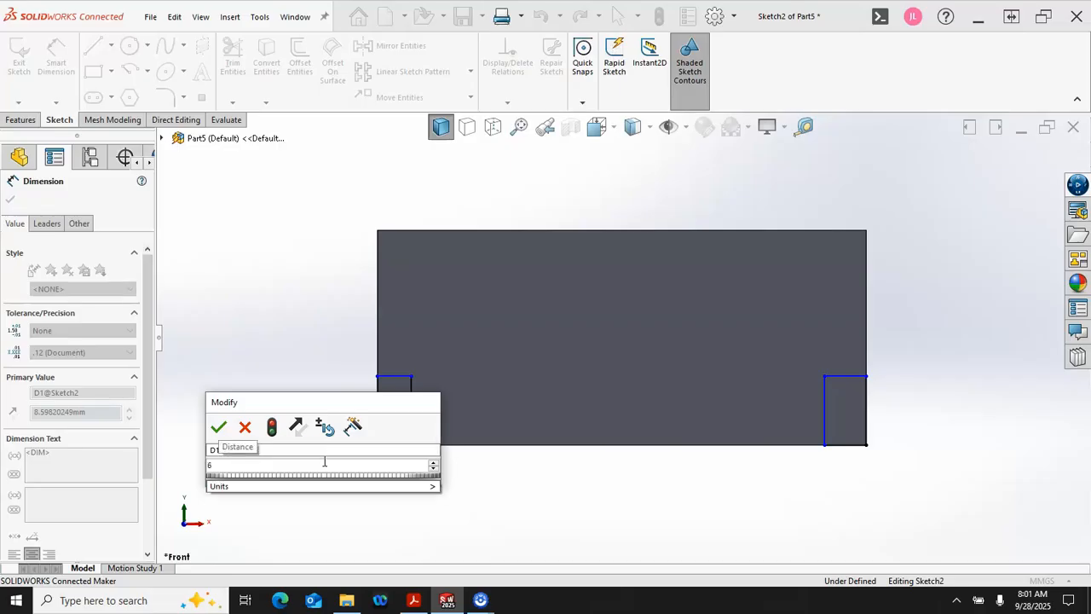
key("Return")
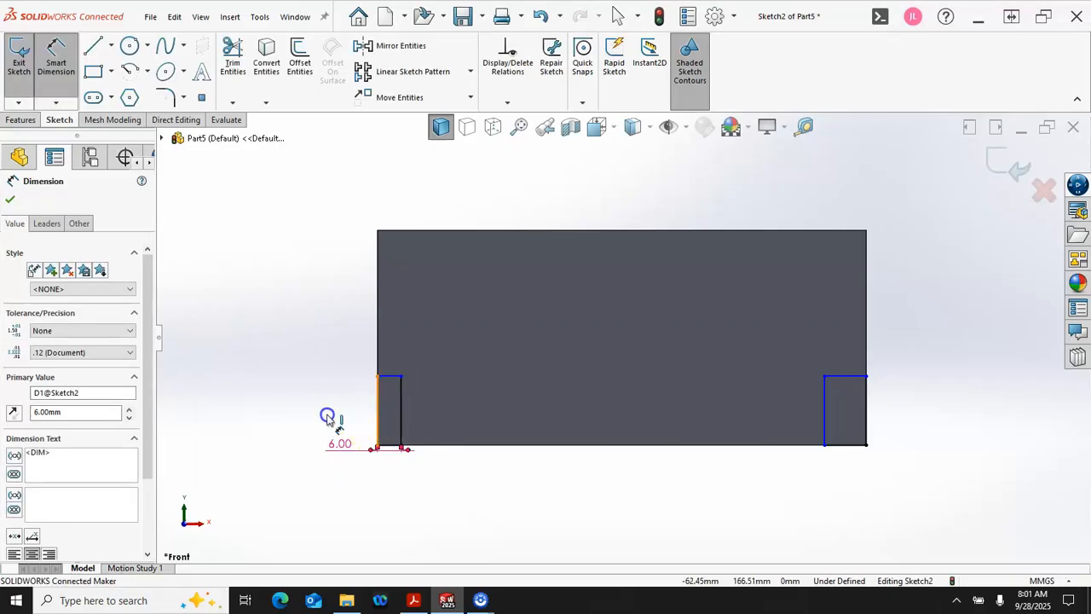
Step: Dimension the left corner rectangle's height to 18 mm and leave the dimension command
left_click(378, 416)
left_click(312, 417)
type("18")
key("Return")
right_click(286, 339)
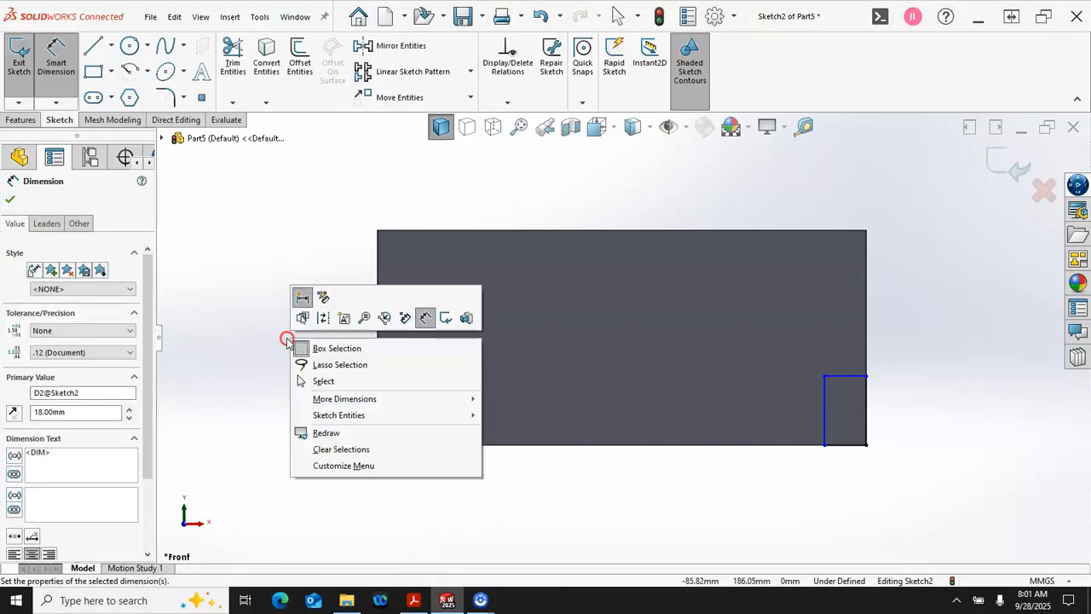
left_click(341, 381)
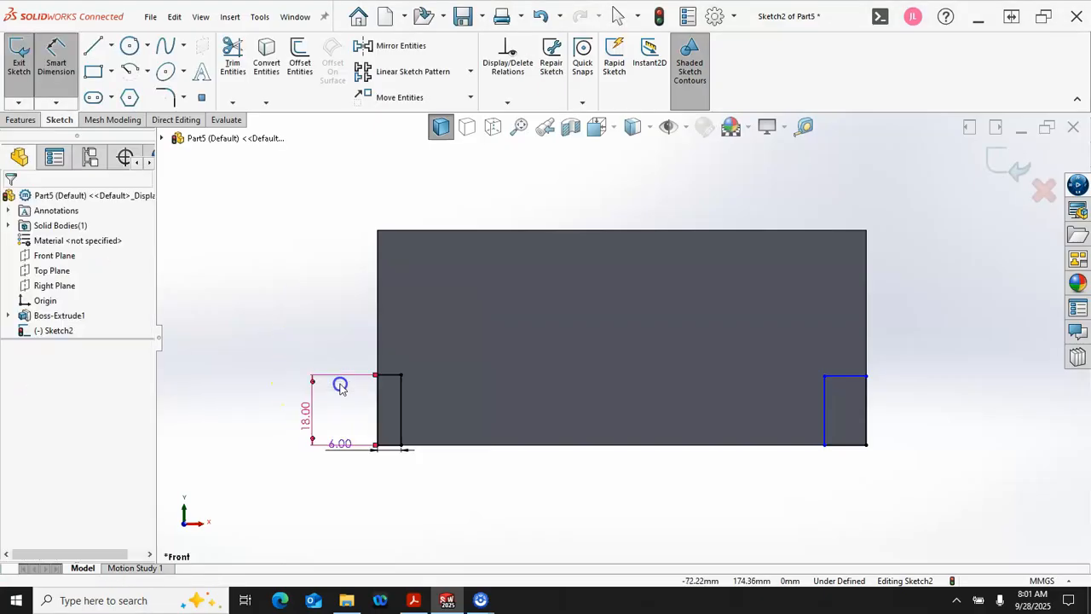
Step: Make the top edges of the left and right corner rectangles collinear
left_click(388, 378)
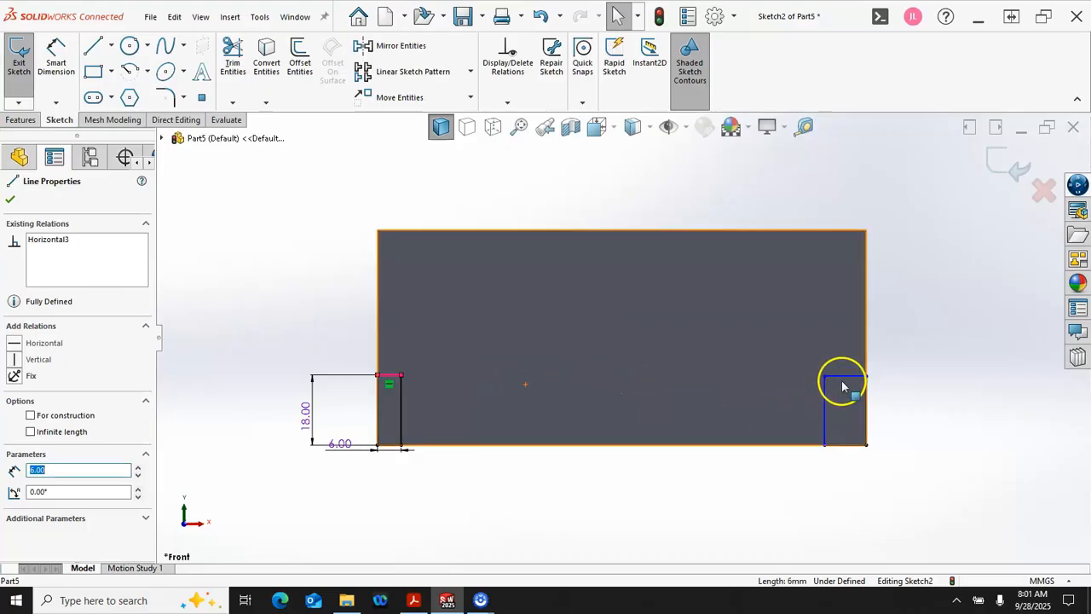
left_click(843, 380, "ctrl")
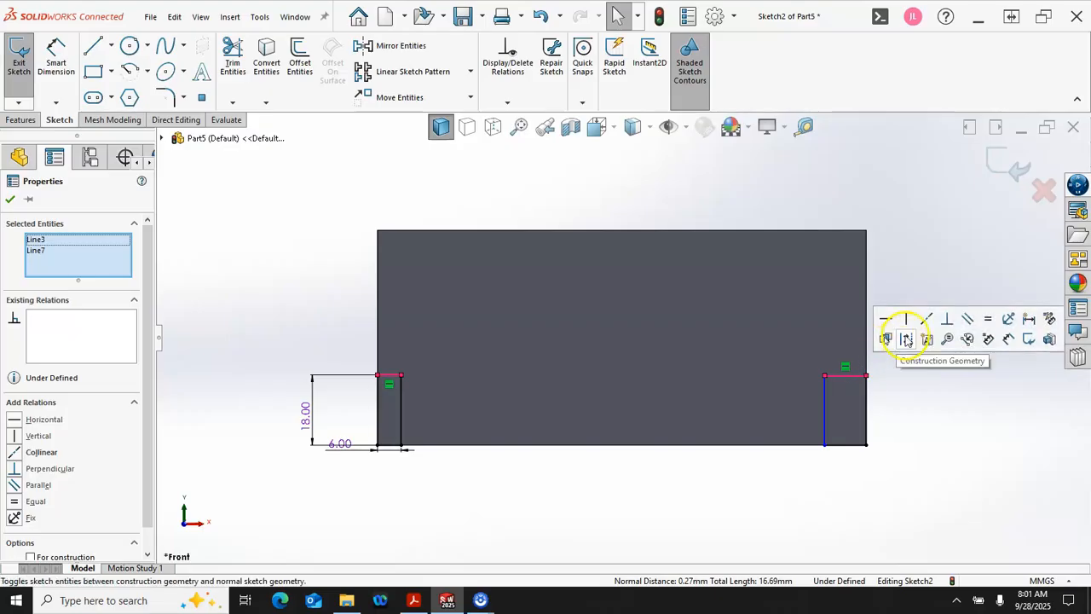
left_click(926, 320)
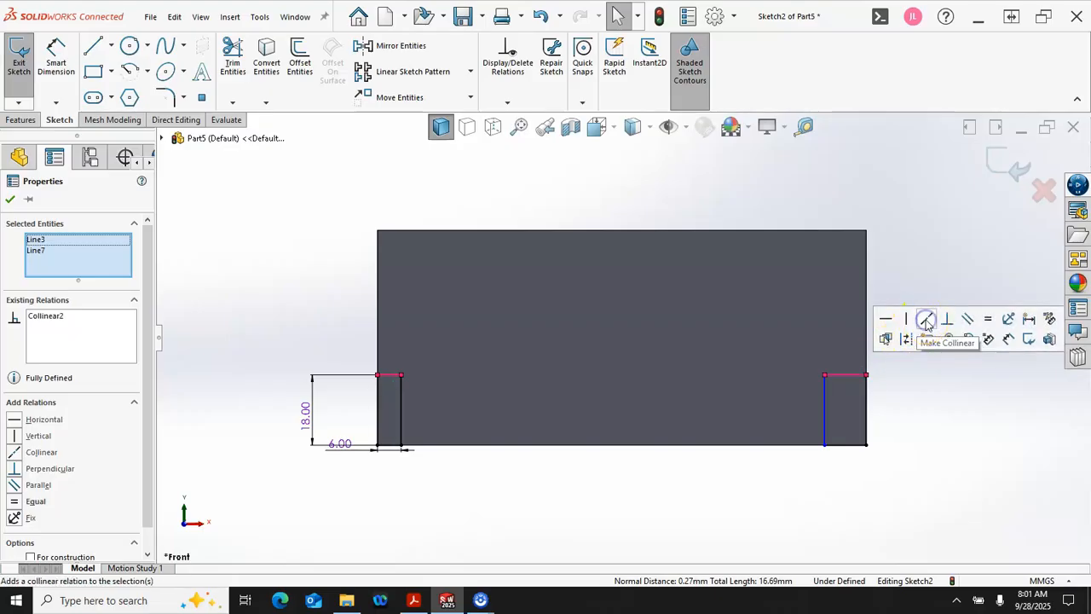
Step: Make the top edges of the left and right corner rectangles equal in length
left_click(985, 324)
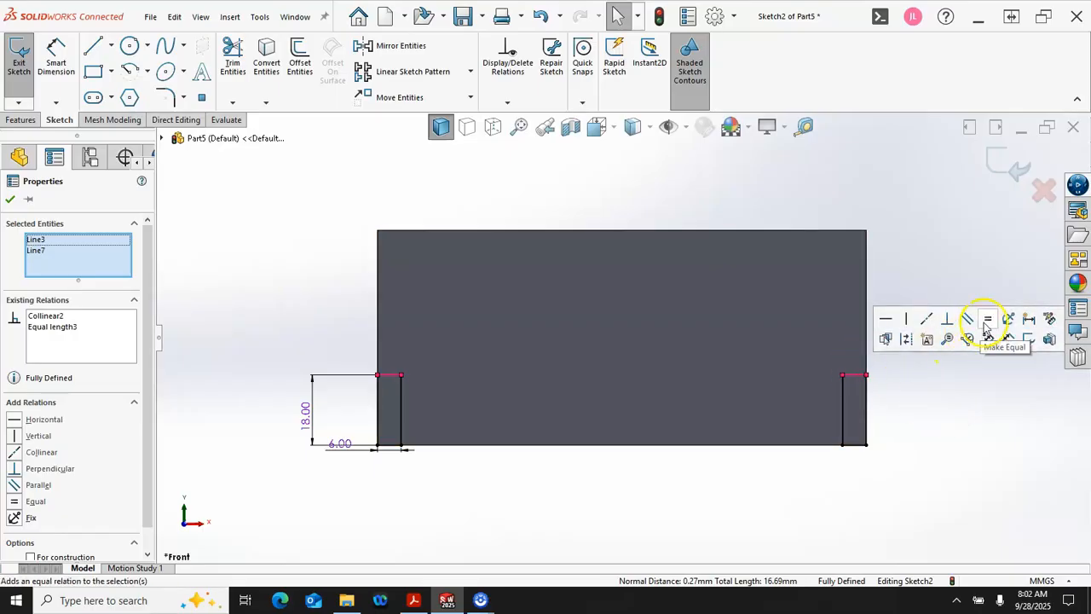
left_click(970, 392)
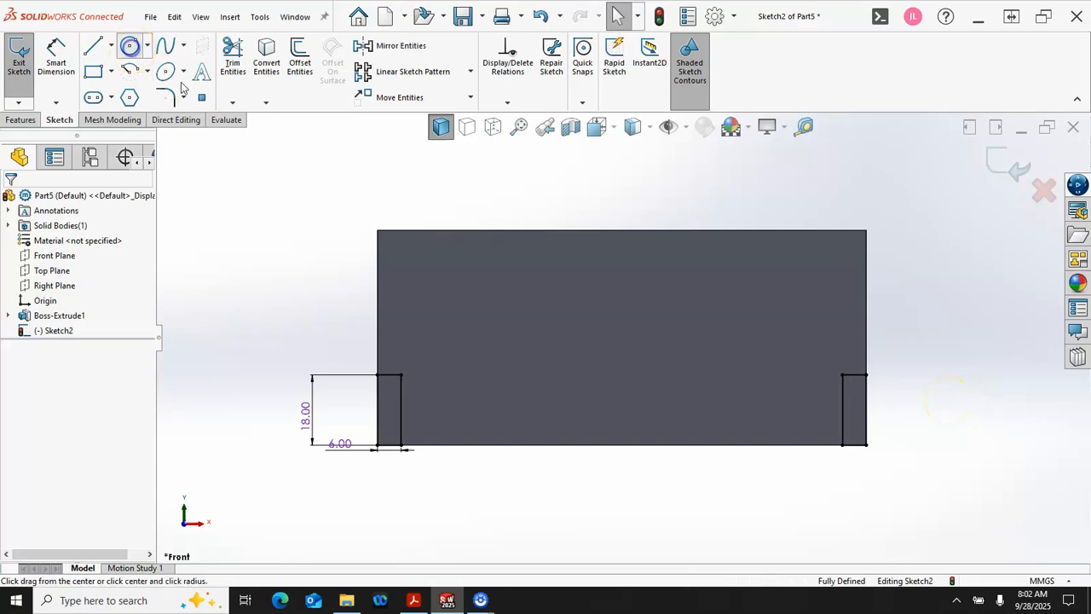
Step: Sketch a circle of about 10.8 mm radius in the upper-left area of the block's front face
left_click(130, 48)
left_click(498, 284)
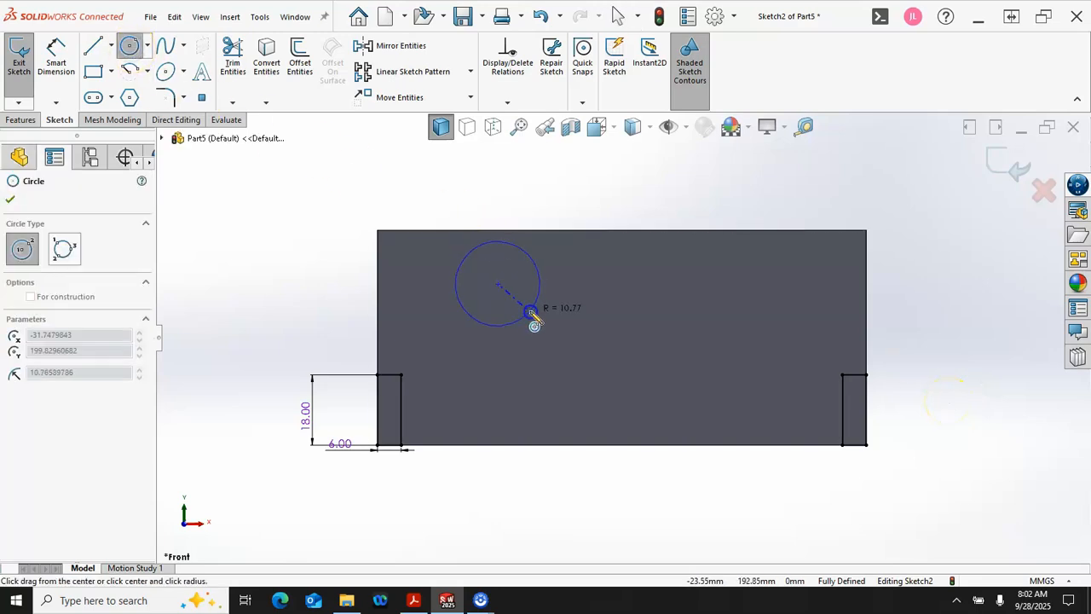
left_click(530, 312)
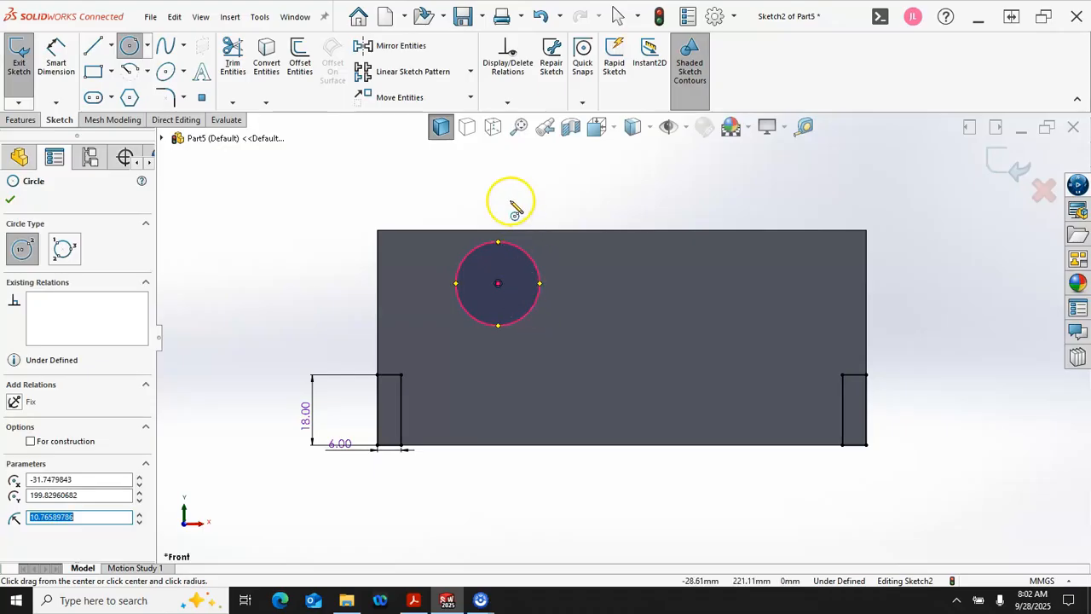
Step: Dimension the circle's diameter to 15 mm
right_click(533, 174)
left_click(653, 153)
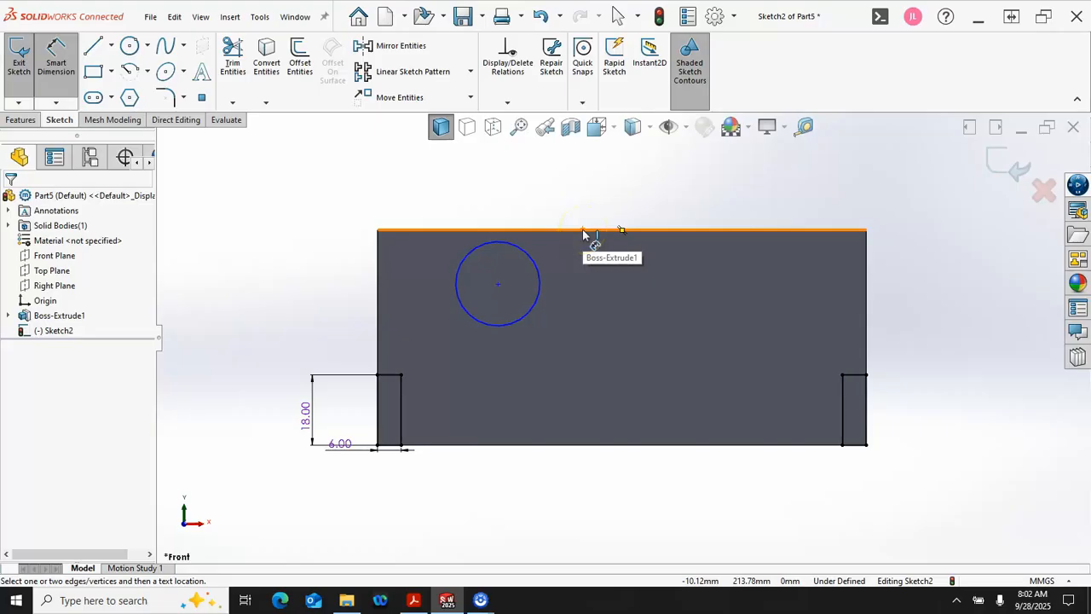
left_click(538, 278)
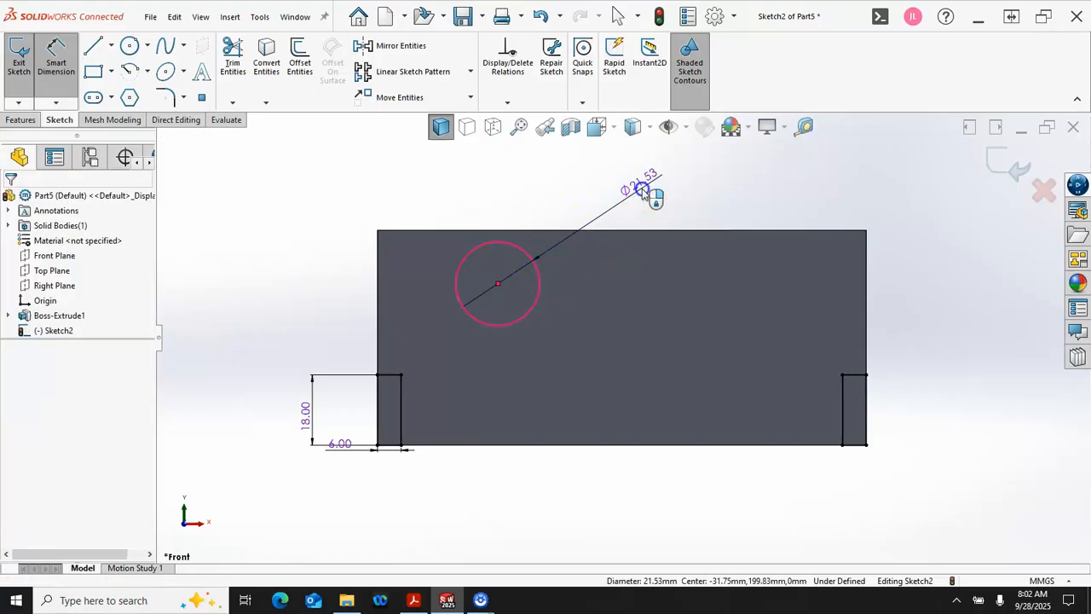
left_click(648, 191)
type("15")
key("Return")
Step: Dimension the circle's centre 34 mm from the block's left edge
left_click(507, 326)
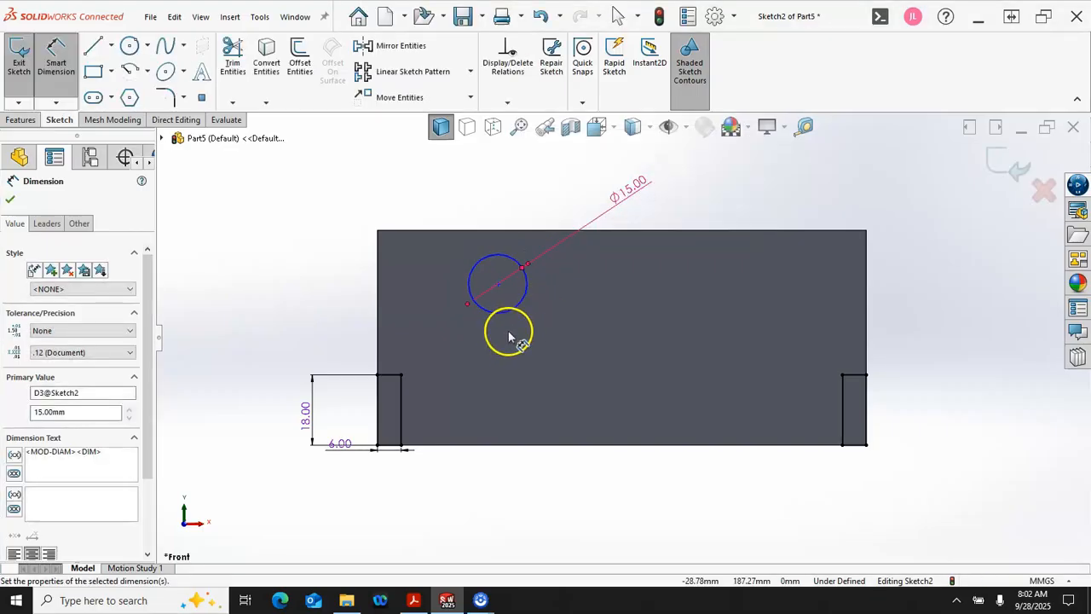
left_click(504, 313)
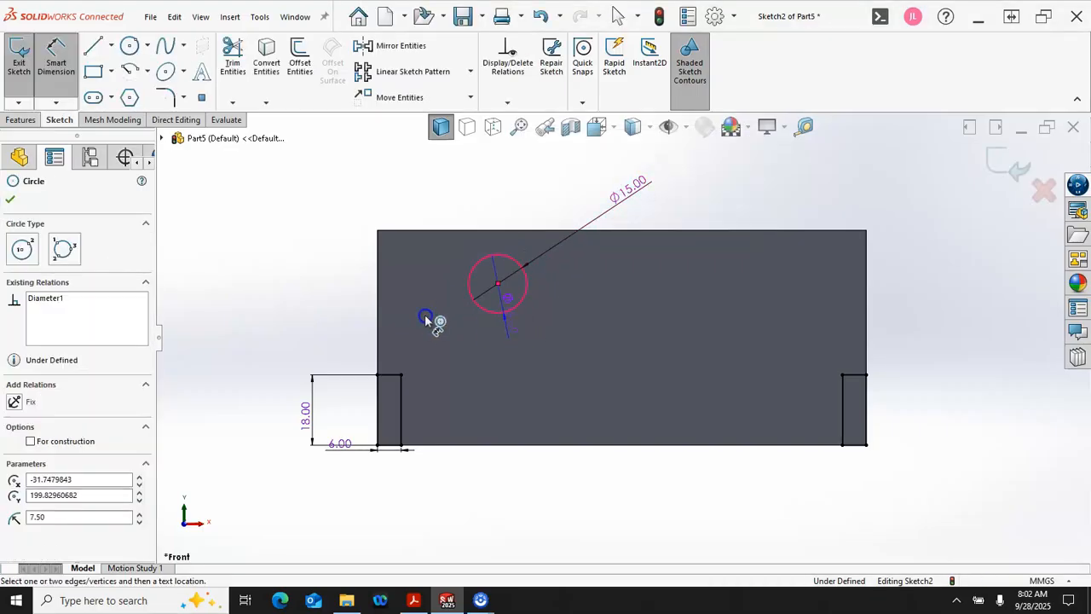
left_click(379, 313)
left_click(424, 202)
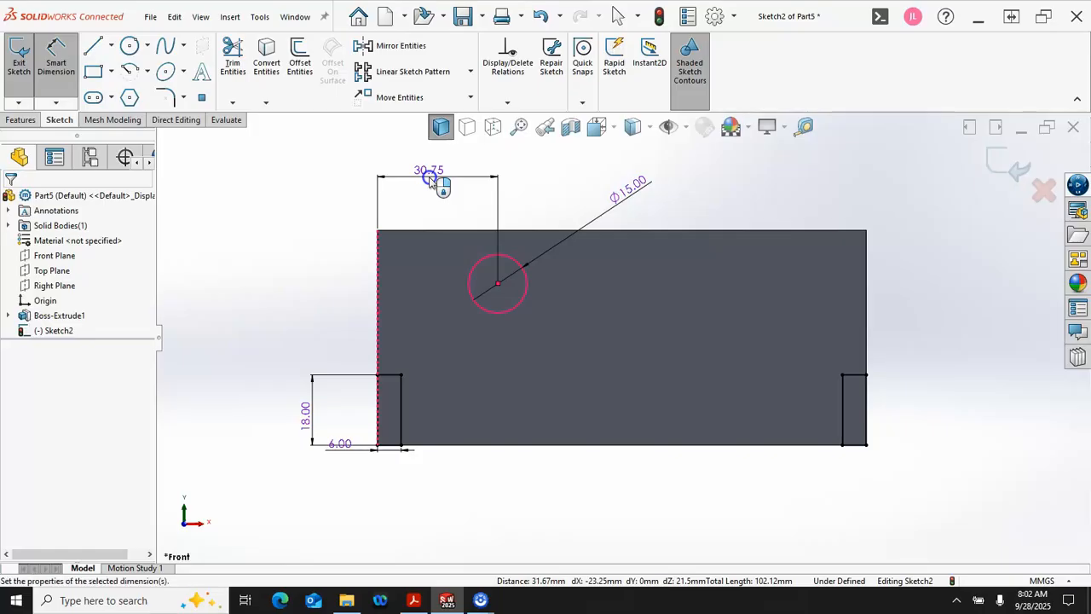
double_click(430, 181)
type("34")
key("Return")
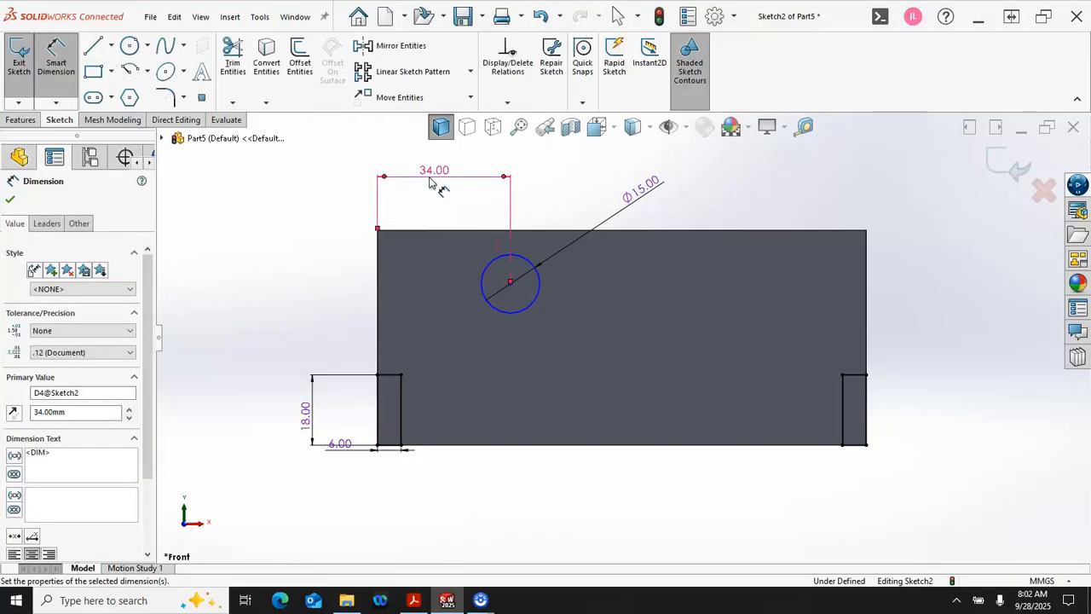
Step: Dimension the circle's centre 40 mm above the block's bottom edge and leave the dimension command
left_click(519, 436)
left_click(504, 312)
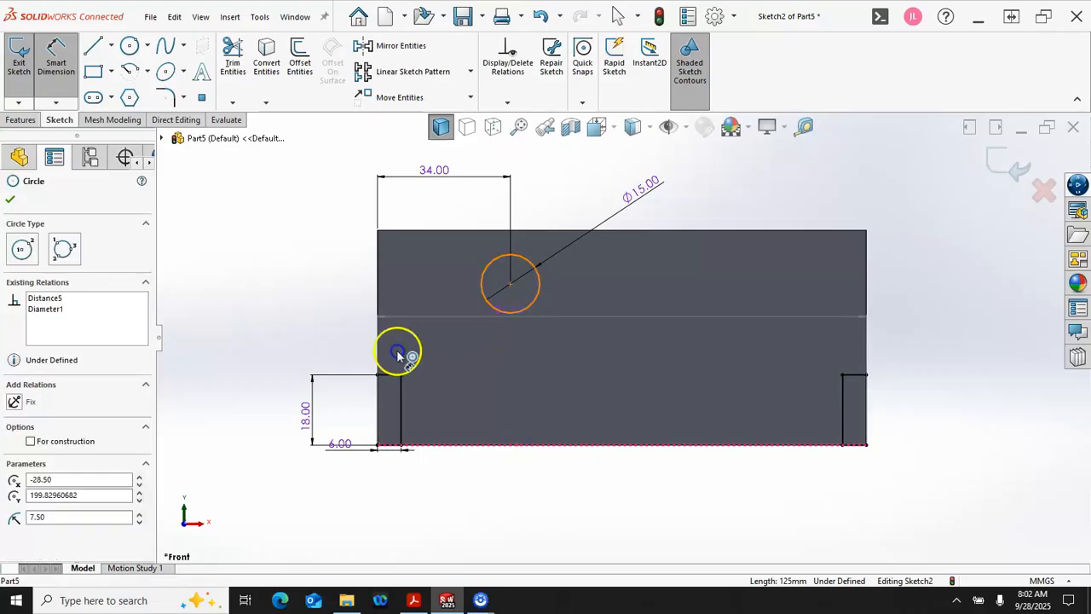
left_click(266, 379)
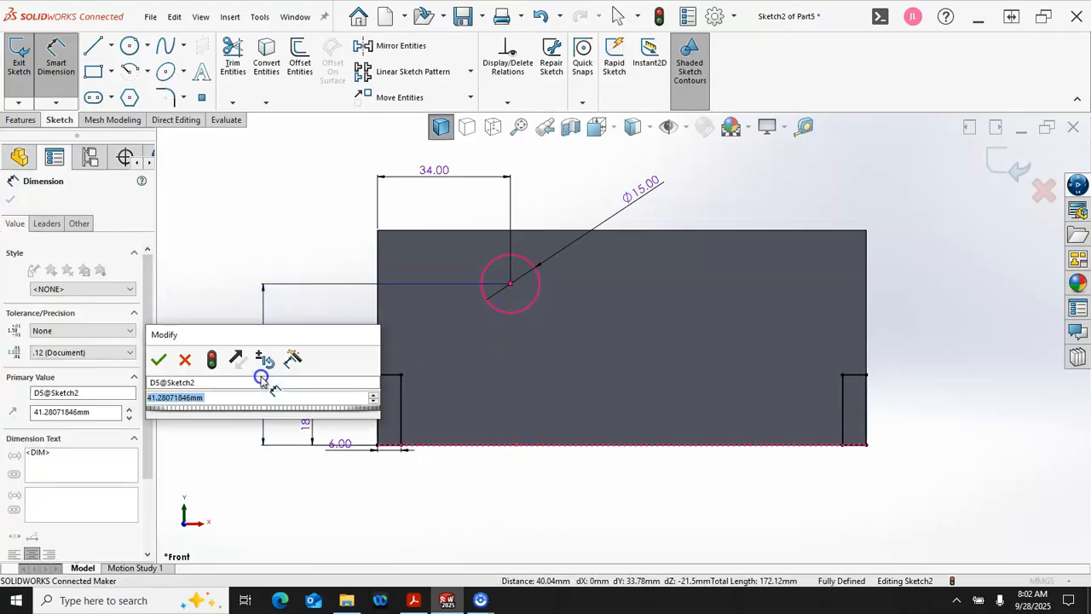
type("40")
key("Return")
right_click(304, 253)
left_click(337, 292)
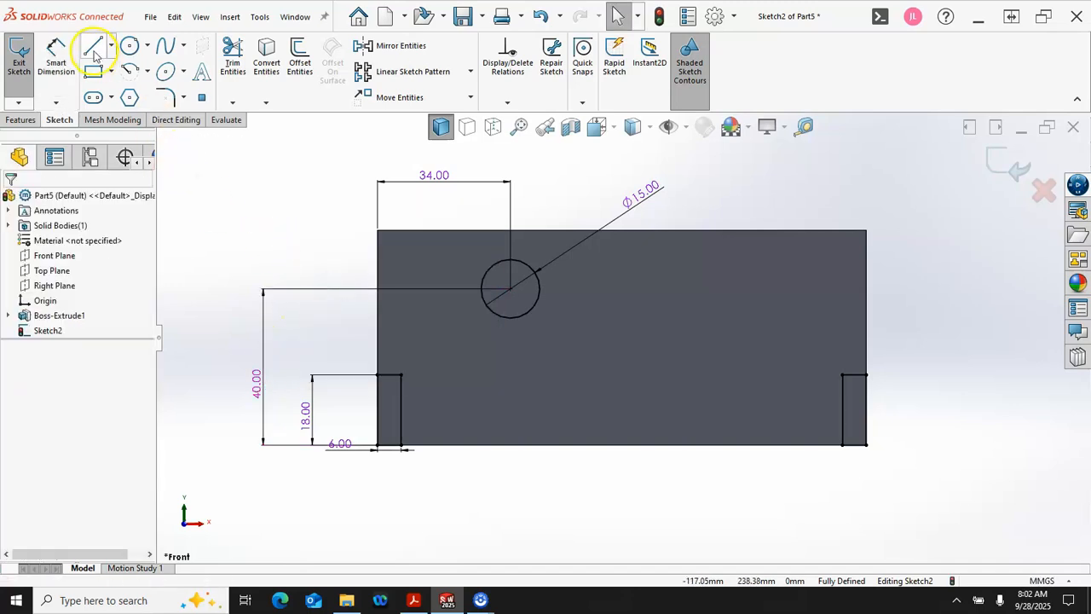
Step: Sketch a rising line from the block's left edge, a tangent arc of about 30 mm radius over the circle, and a line about 71 mm long to the right edge
left_click(378, 335)
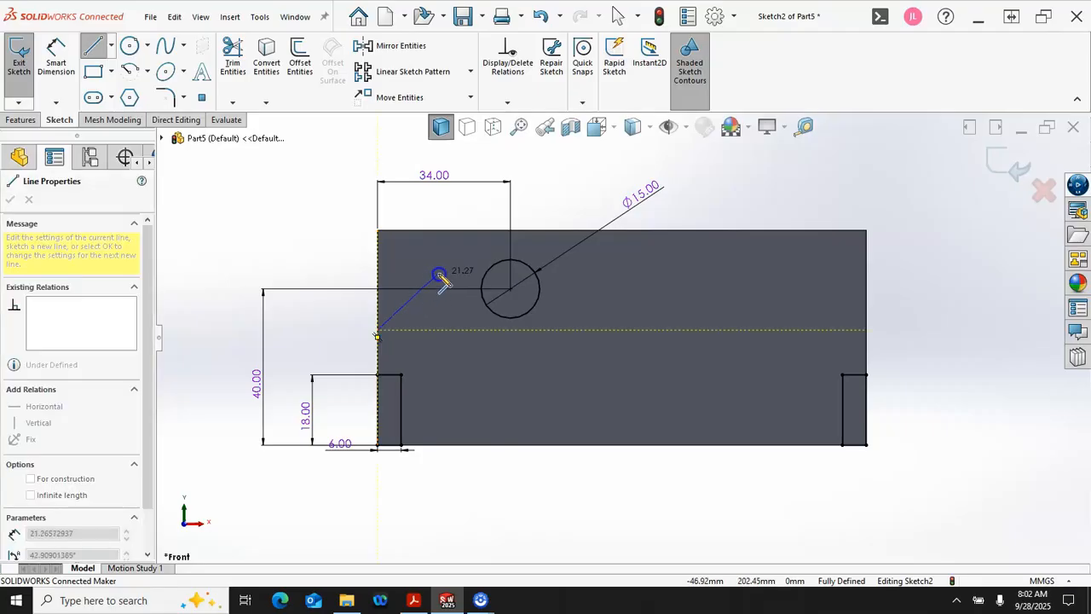
double_click(443, 273)
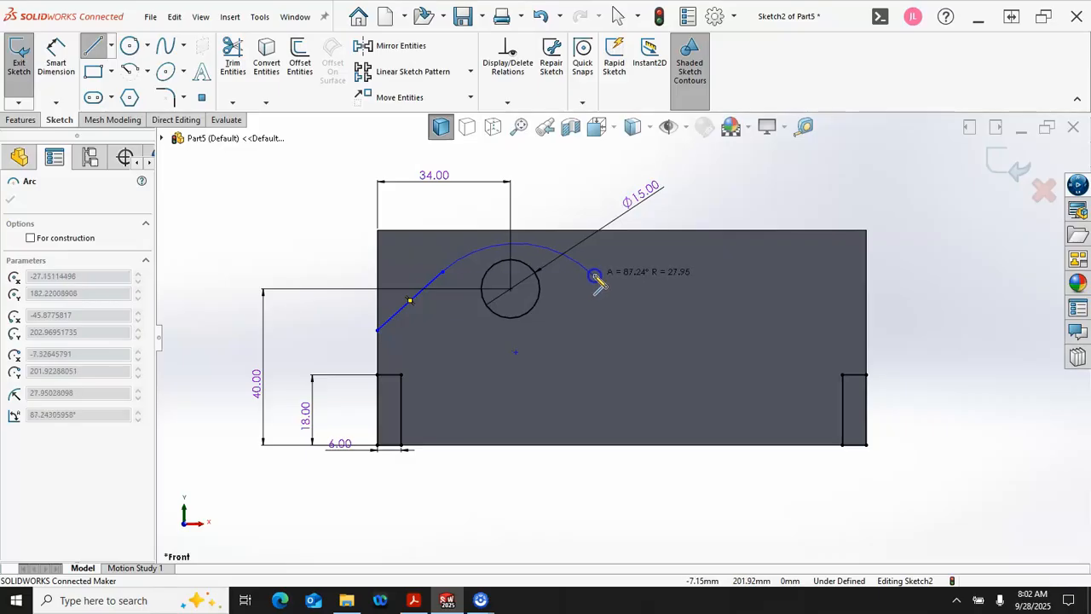
left_click(599, 272)
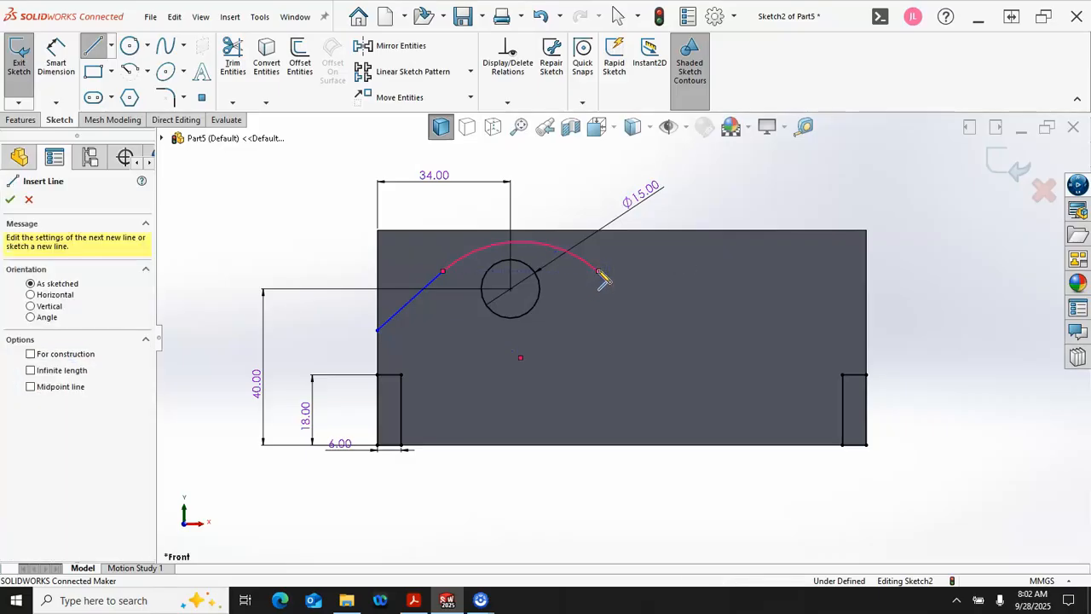
left_click_drag(836, 329, 867, 341)
right_click(903, 350)
left_click(928, 353)
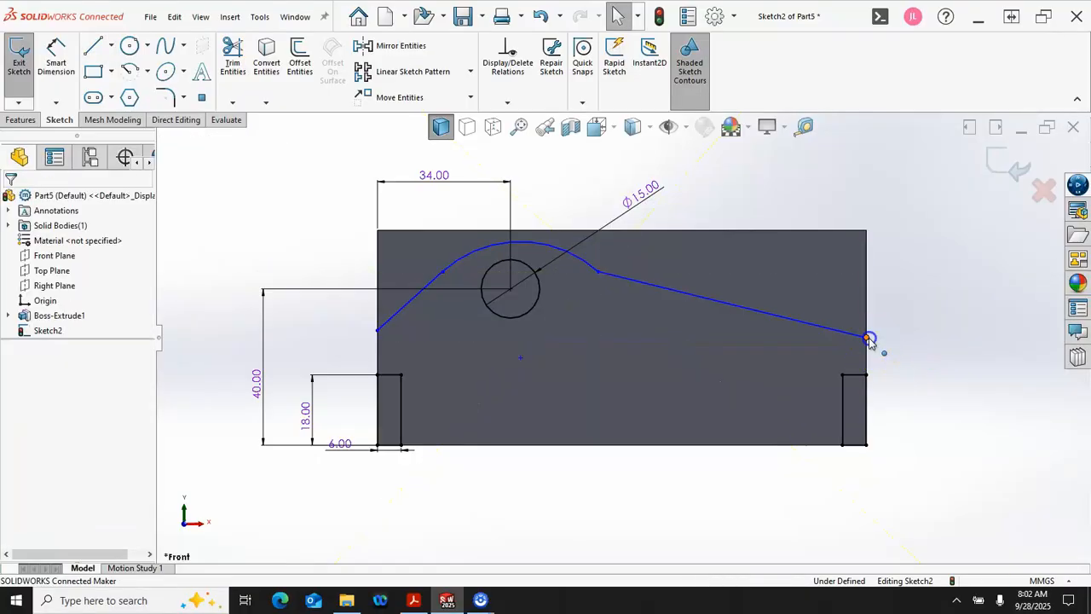
Step: Delete the midpoint relation from the sloping line's endpoint on the block's right edge
left_click(867, 339)
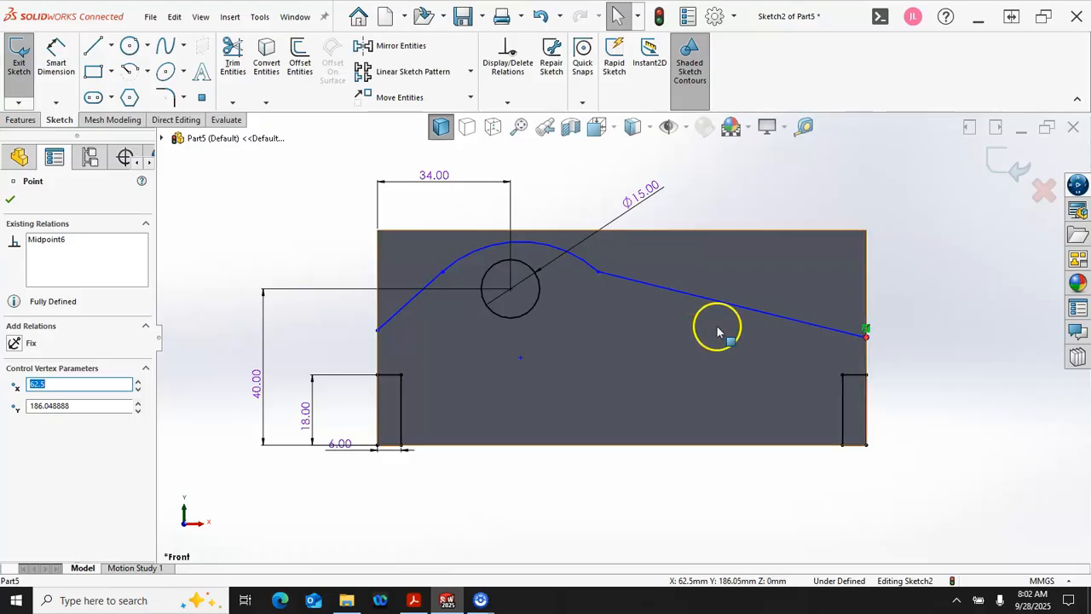
left_click(60, 241)
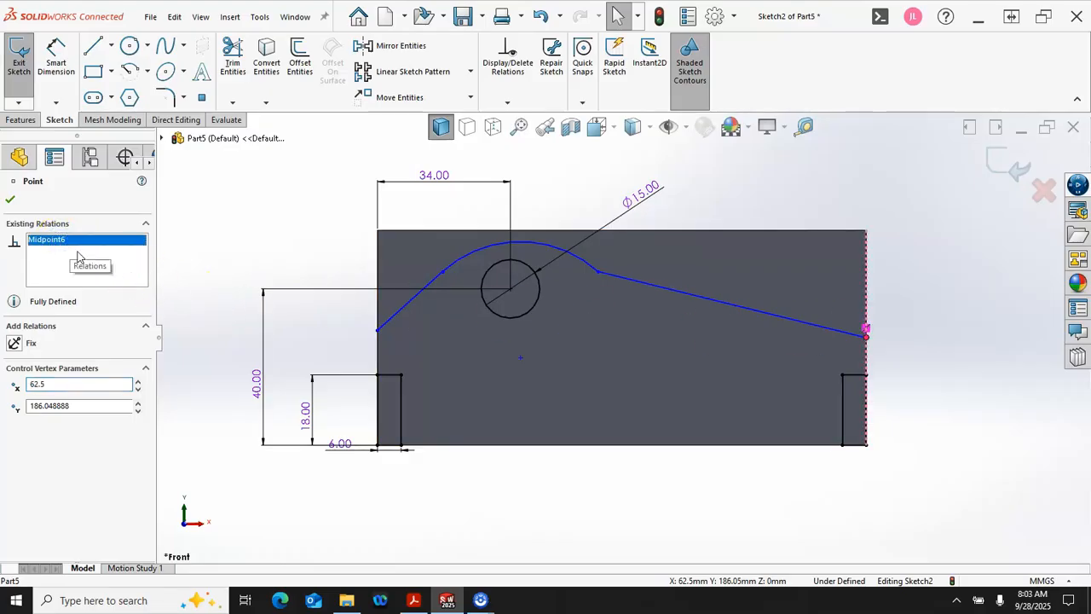
key("Delete")
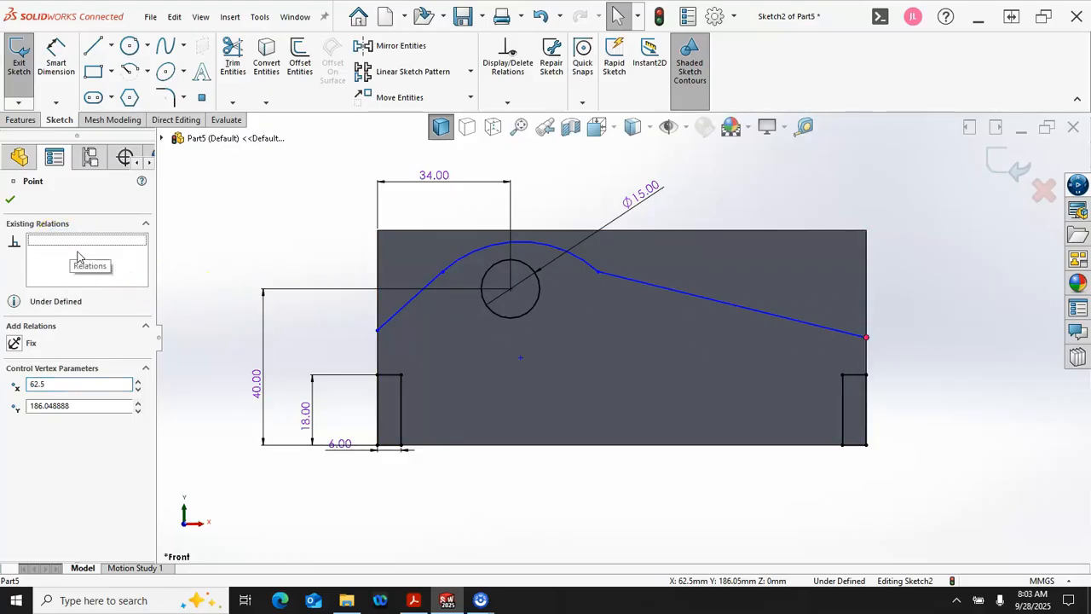
Step: Make the long sloping line tangent to the arc
left_click(588, 272)
left_click(618, 284, "ctrl")
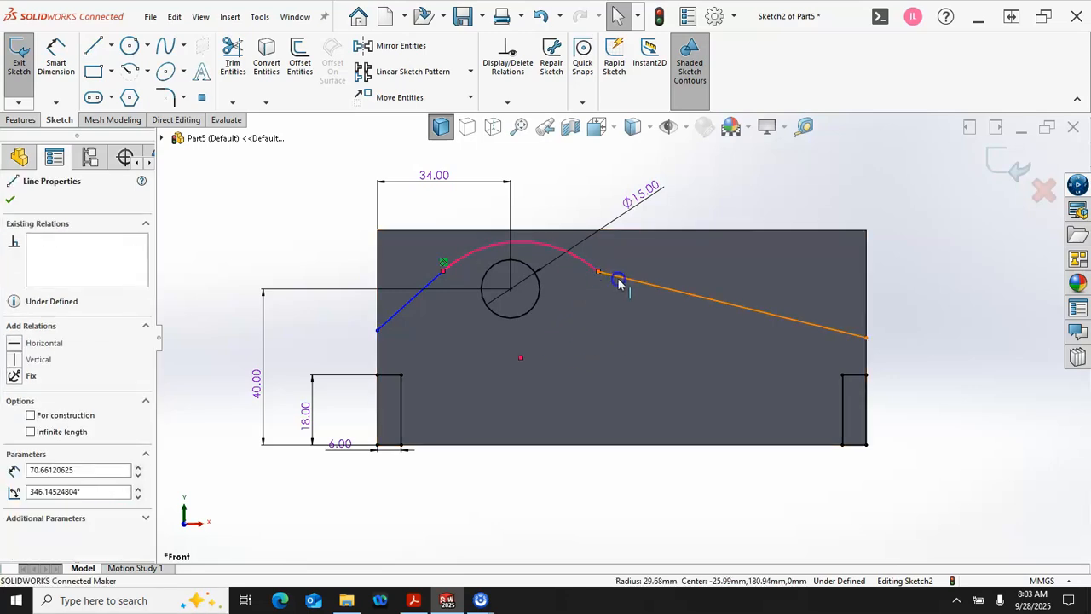
left_click(659, 220)
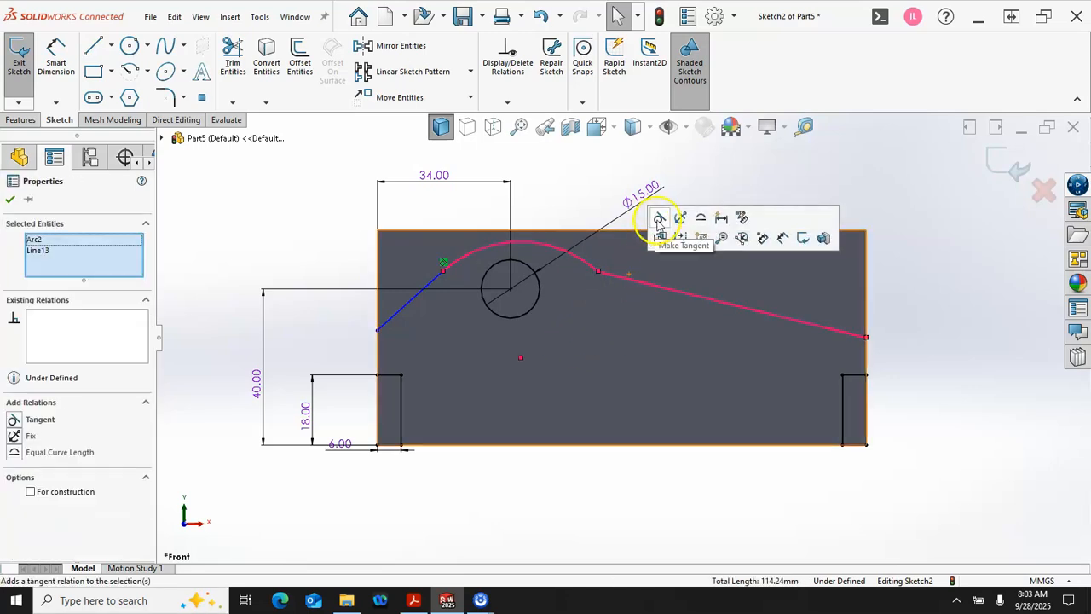
left_click(517, 214)
Step: Make the arc tangent to the block's top edge
left_click(483, 242)
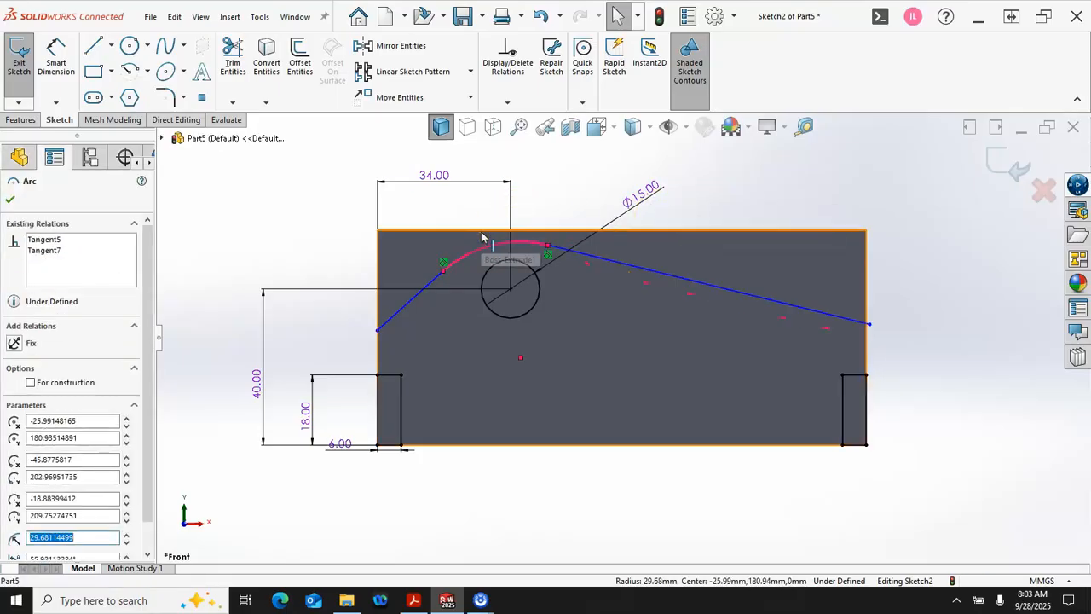
left_click(481, 232, "ctrl")
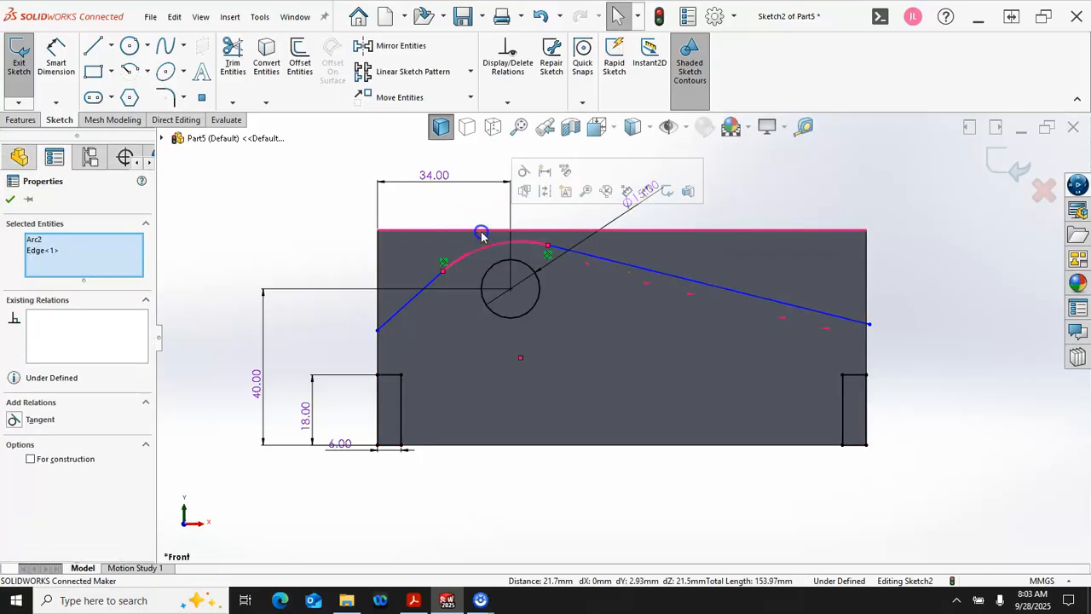
left_click(524, 171)
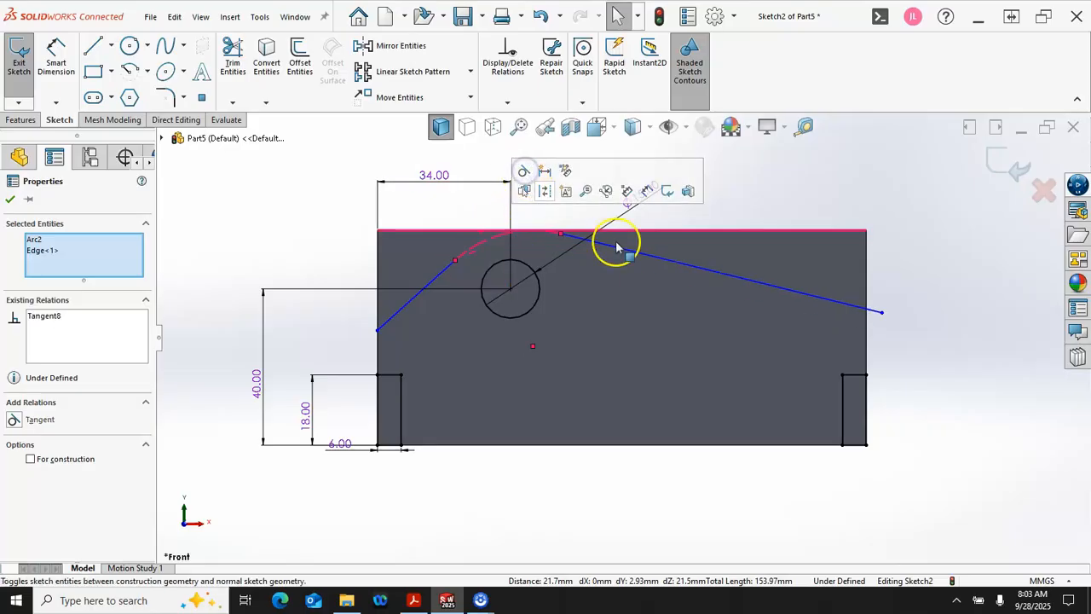
Step: Make the long sloping line's free endpoint coincident with the block's right edge
left_click(884, 313)
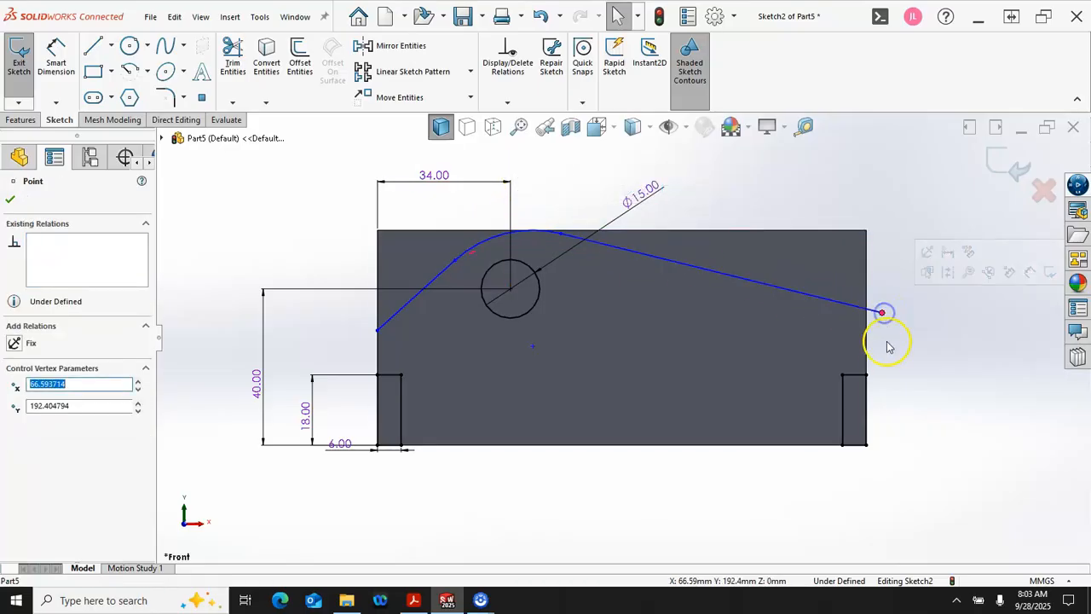
left_click(867, 350, "ctrl")
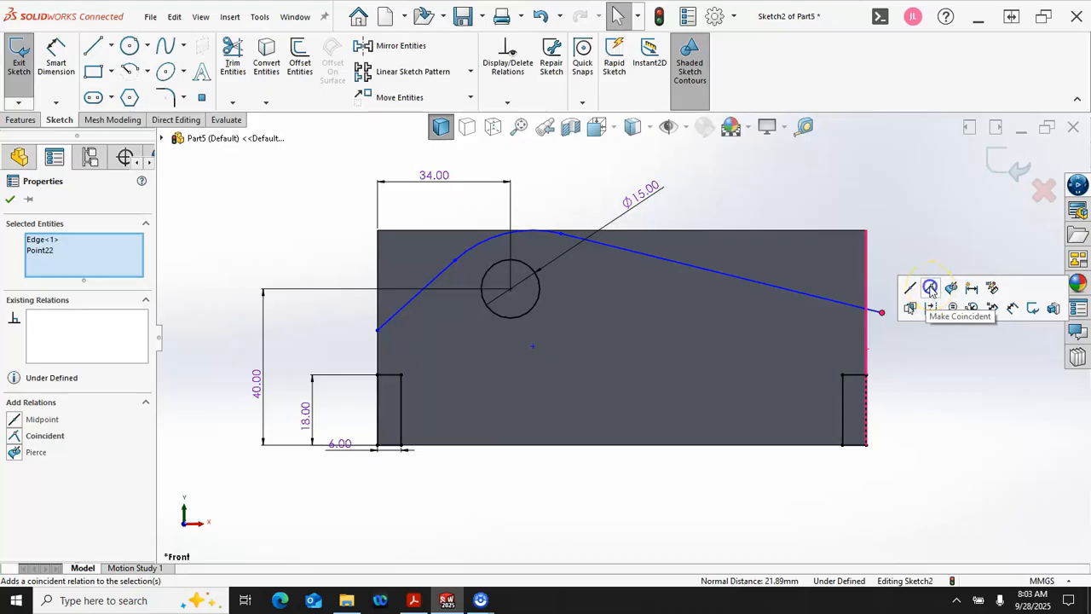
left_click(931, 289)
left_click(913, 360)
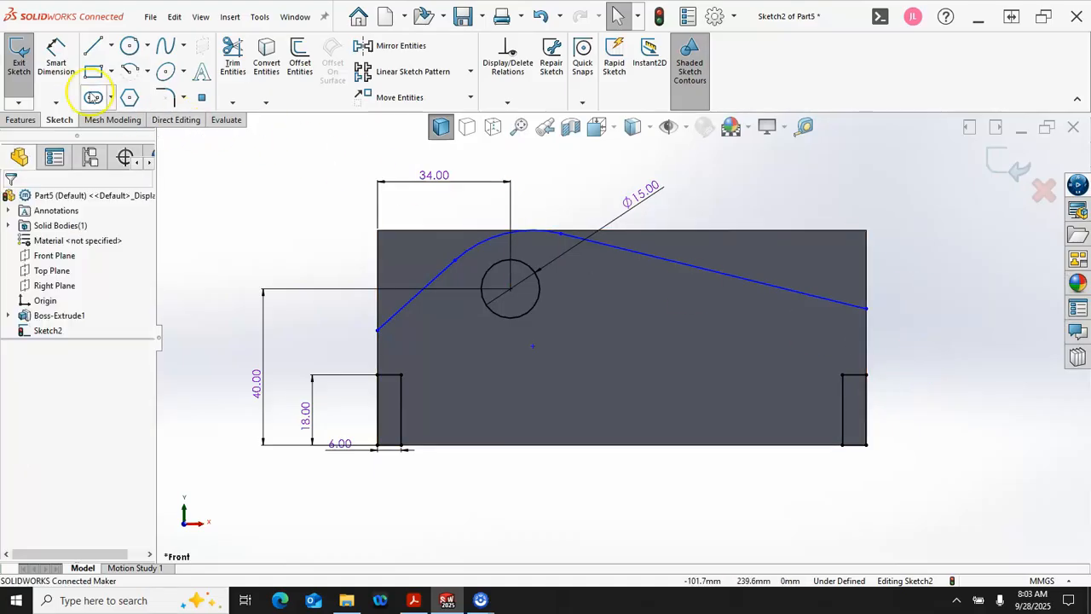
Step: Dimension the angle between the block's top edge and the short left line to 45 degrees, then leave the dimension command
left_click(55, 59)
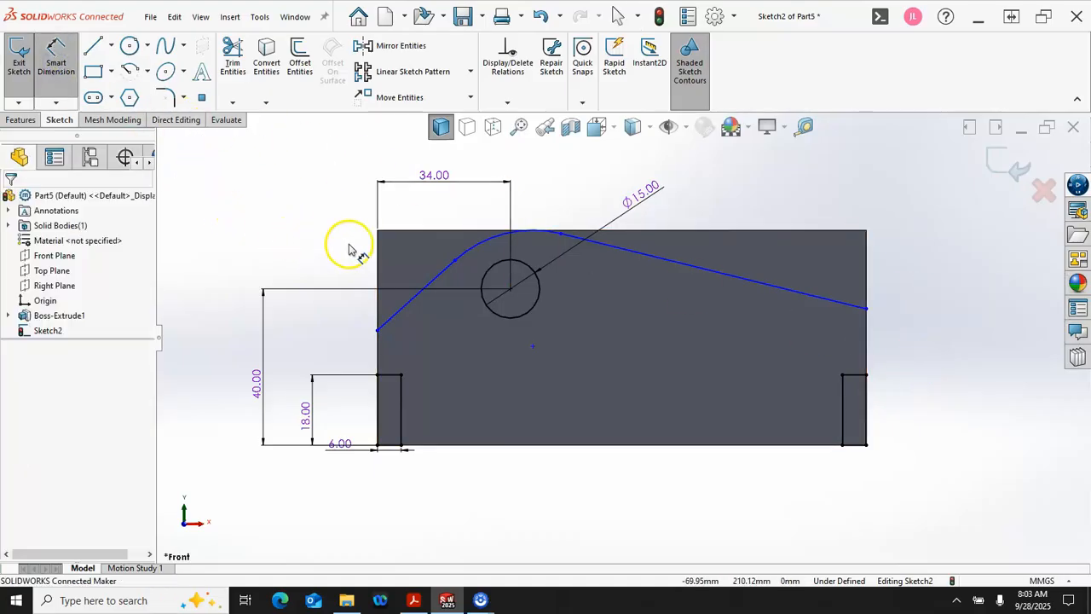
left_click(430, 231)
left_click(414, 295)
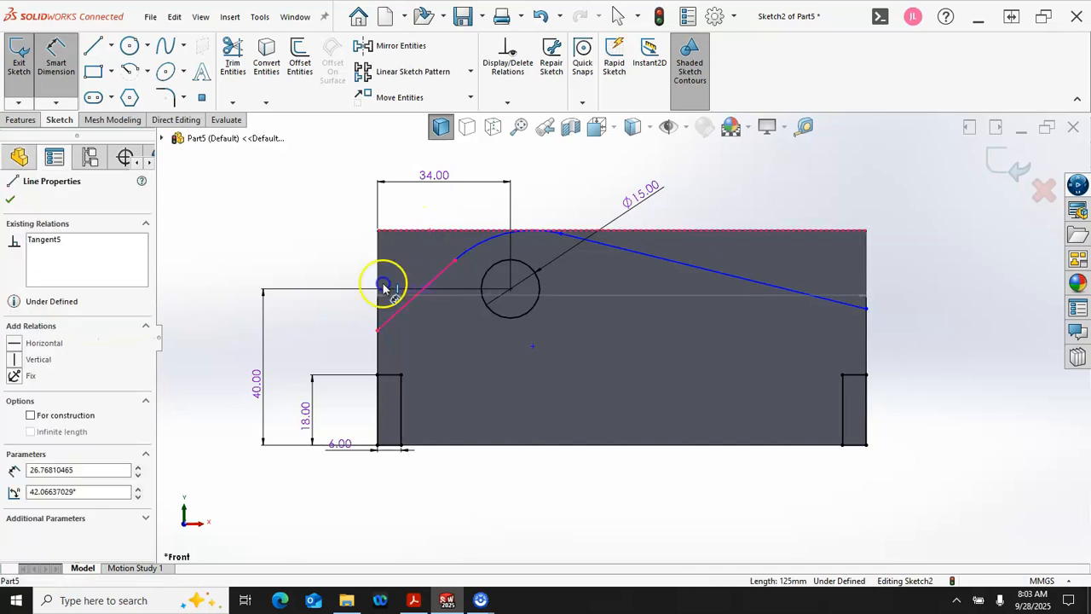
left_click(313, 277)
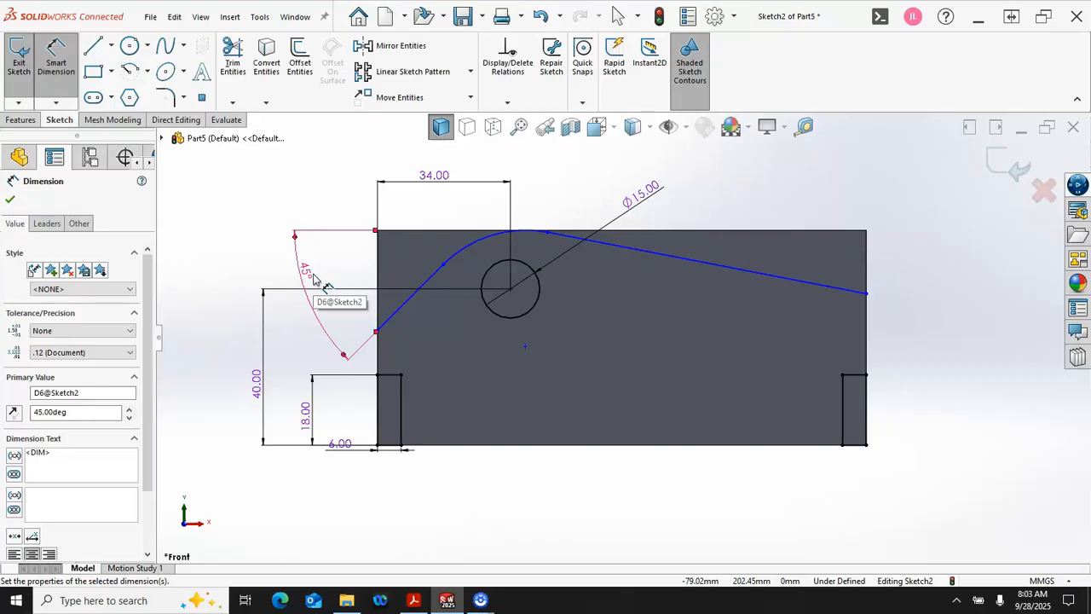
left_click(612, 315)
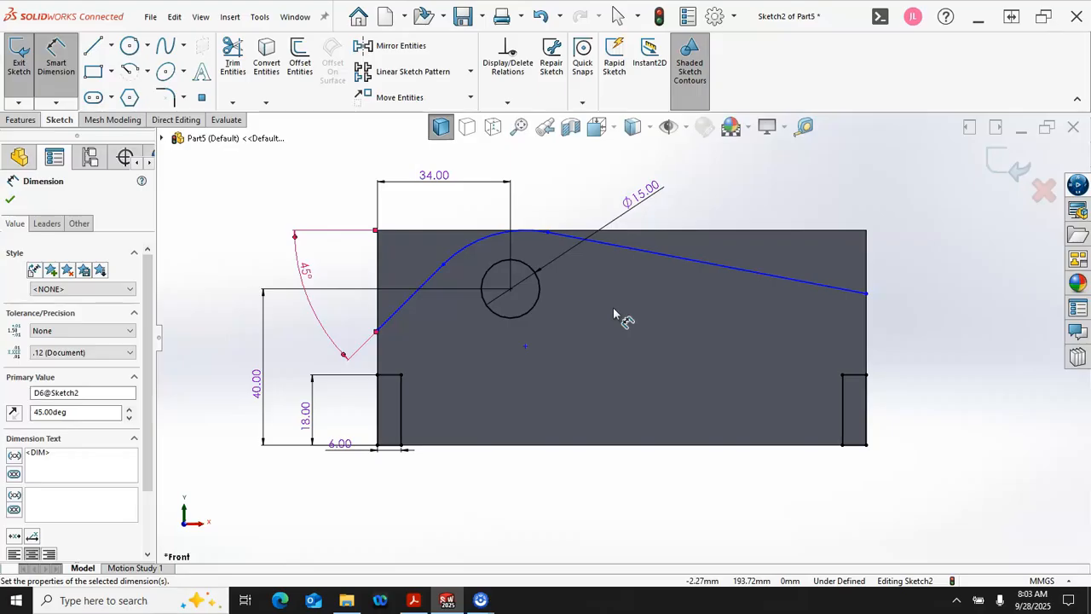
right_click(377, 187)
left_click(386, 229)
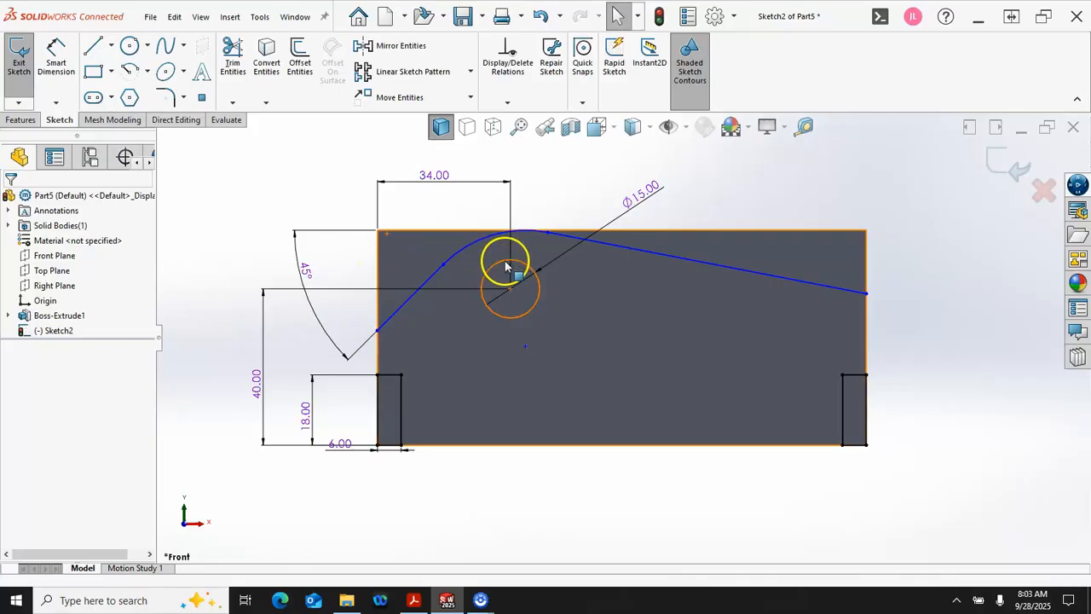
Step: Apply a horizontal relation between the profile's endpoints on the block's left and right edges
left_click(379, 333)
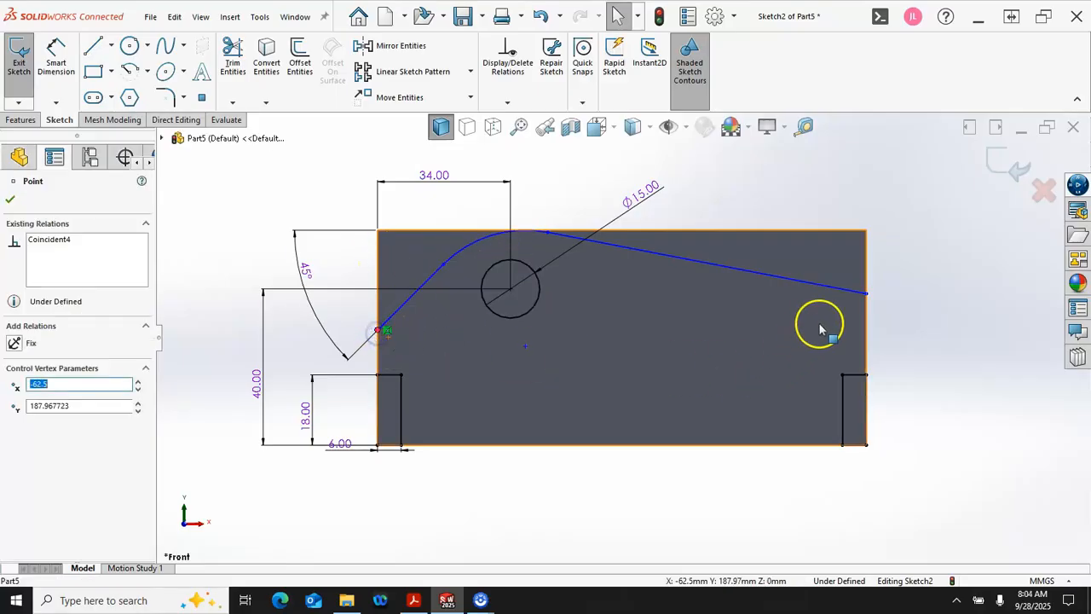
left_click(868, 296, "ctrl")
left_click(913, 235)
left_click(895, 308)
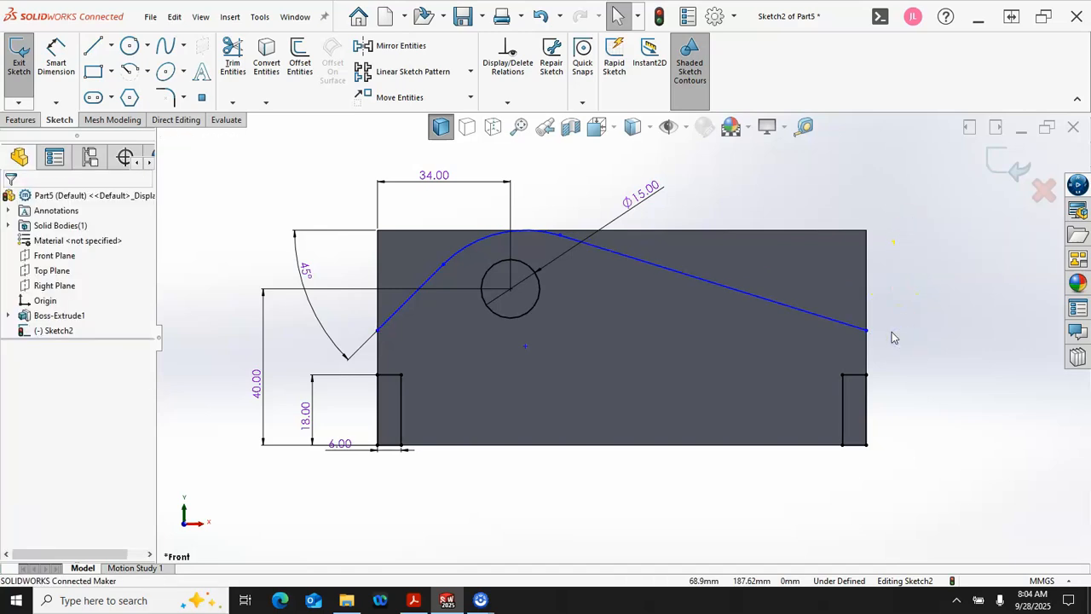
Step: Dimension the profile's arc to a 15 mm radius, then leave the dimension command
right_click(270, 181)
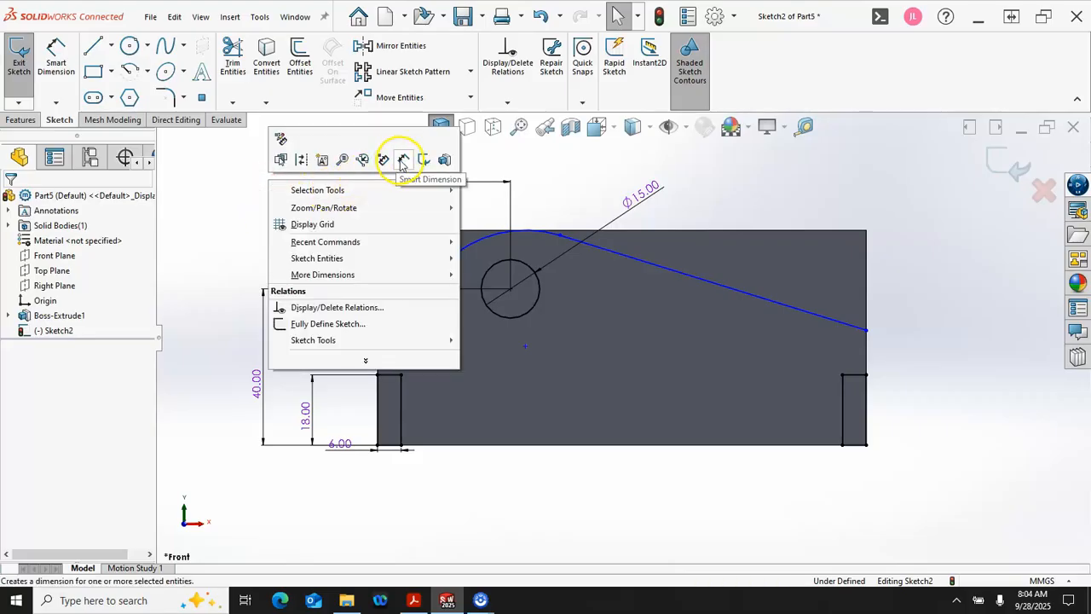
left_click(402, 161)
left_click(460, 249)
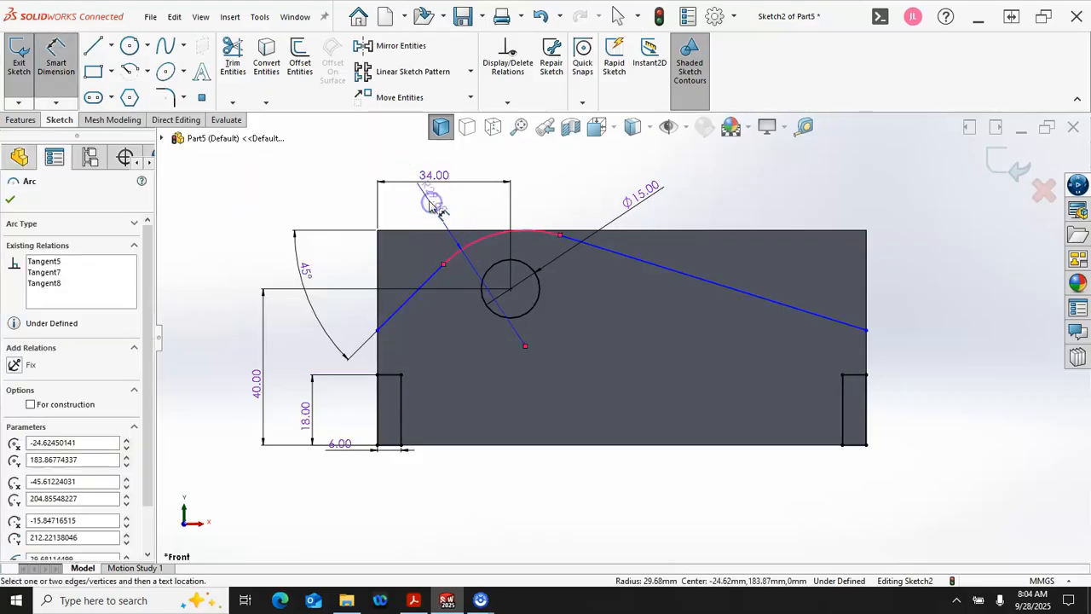
left_click(433, 205)
type("15")
key("Return")
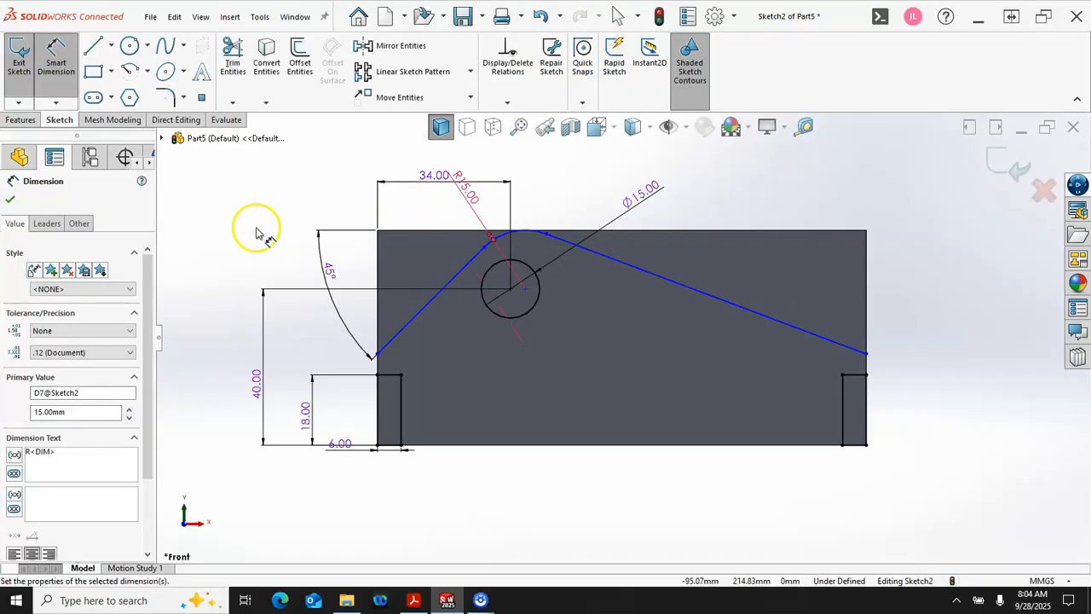
right_click(210, 186)
left_click(246, 225)
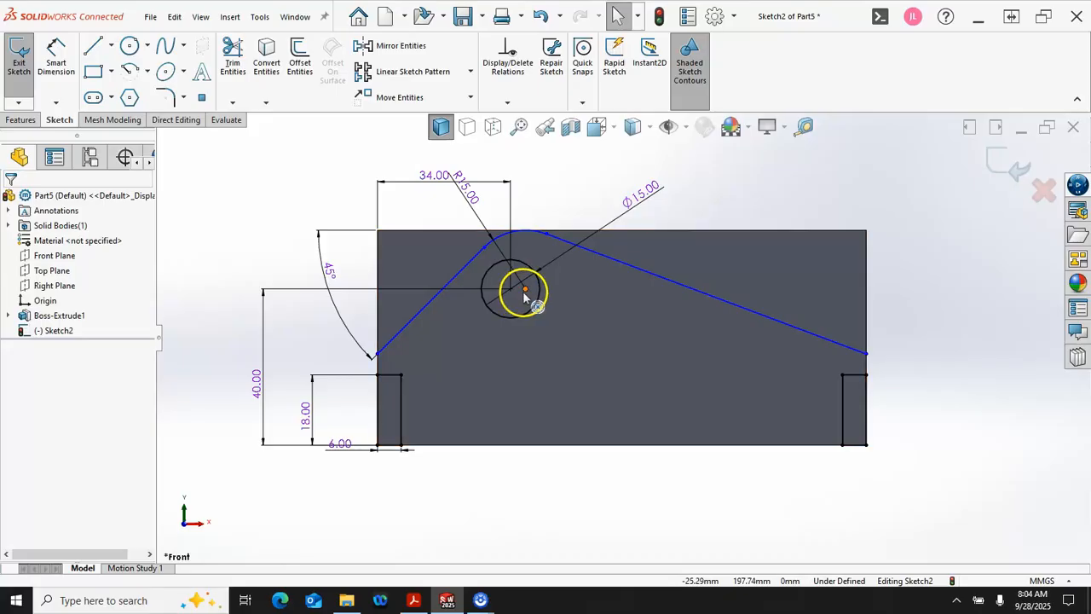
Step: Try to make the profile's arc concentric with the 15 mm hole, then undo the relation
left_click(530, 241)
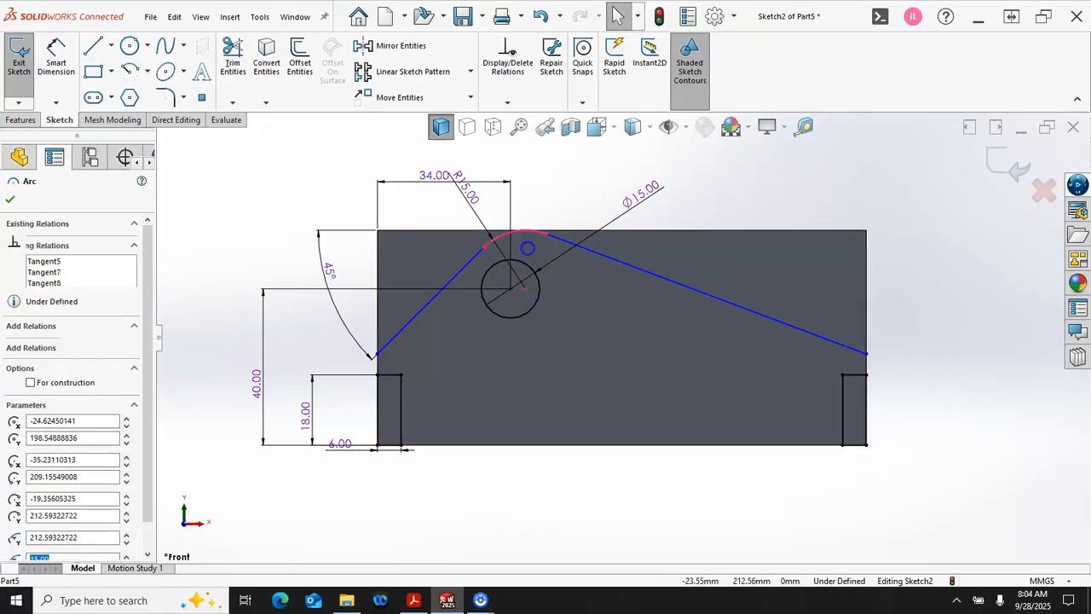
left_click(528, 271, "ctrl")
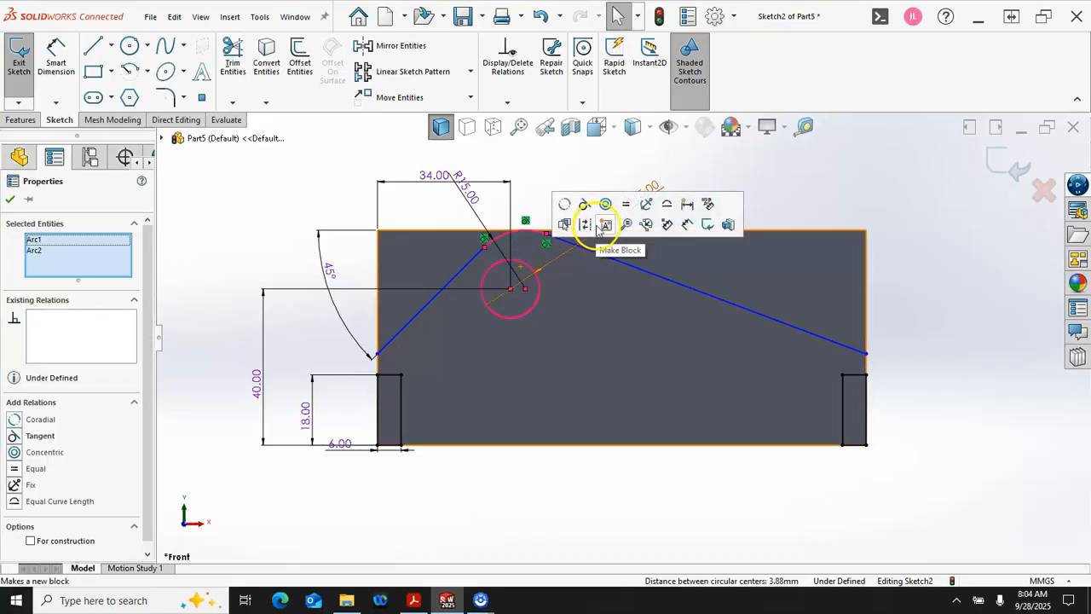
left_click(604, 205)
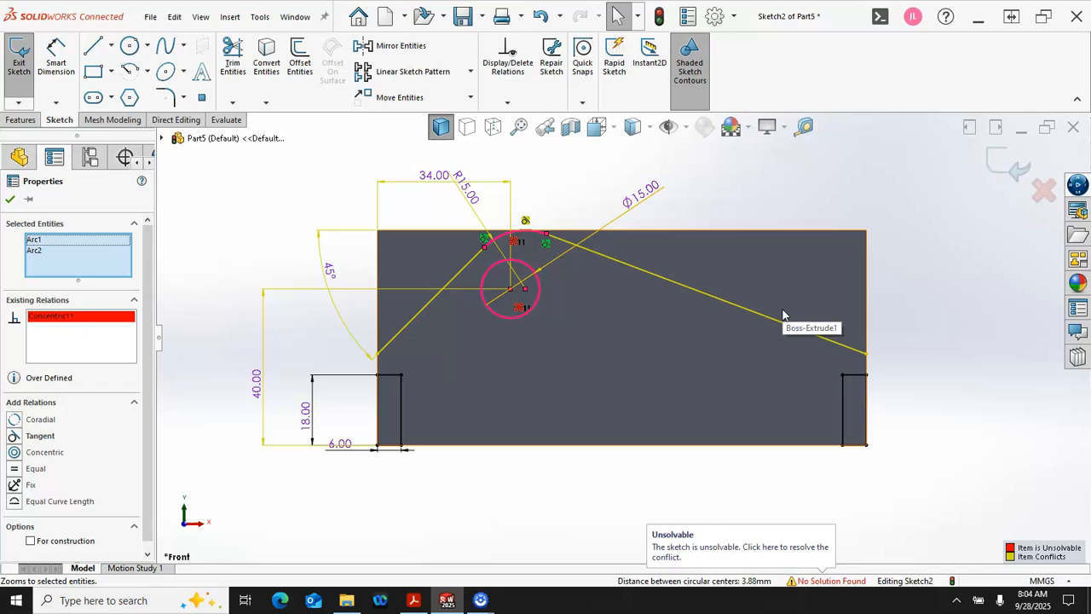
key("ctrl+s")
left_click(609, 344)
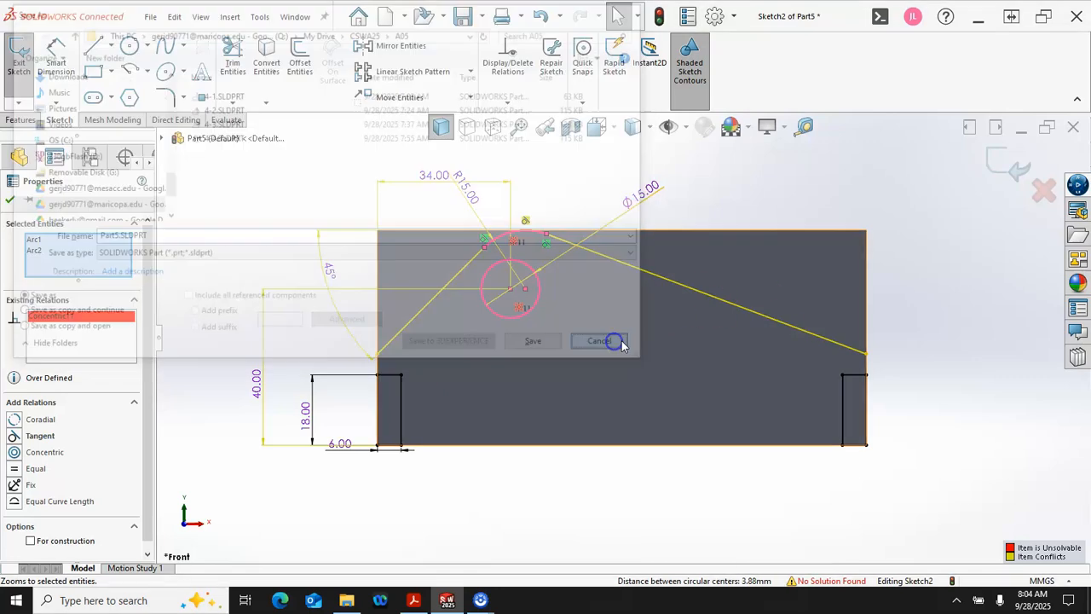
key("ctrl+z")
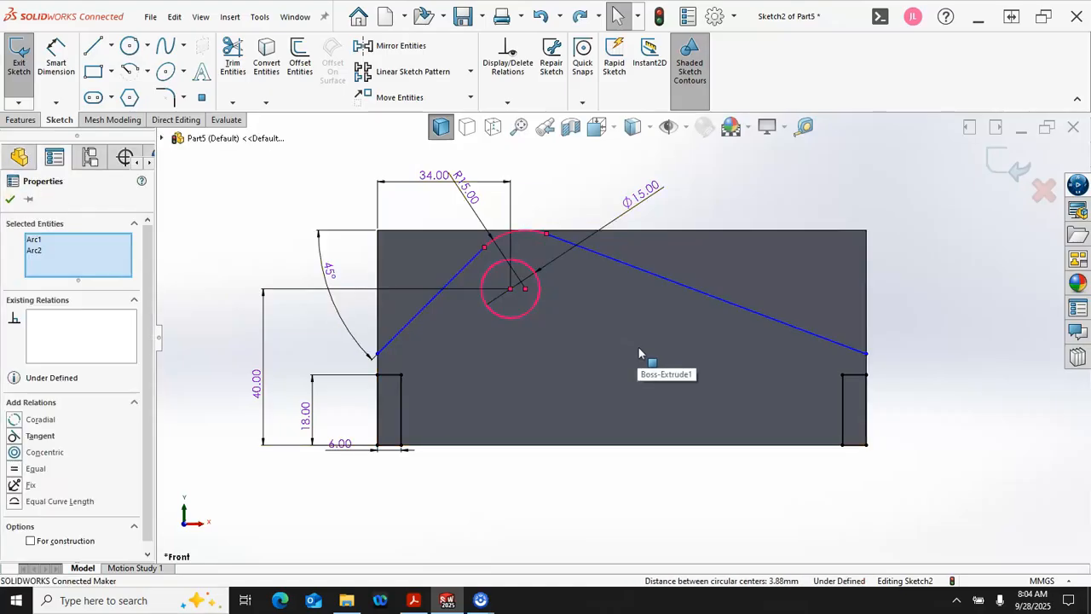
Step: Make the arc's center point coincident with the center of the 15 mm hole
left_click(510, 290)
left_click(524, 289, "ctrl")
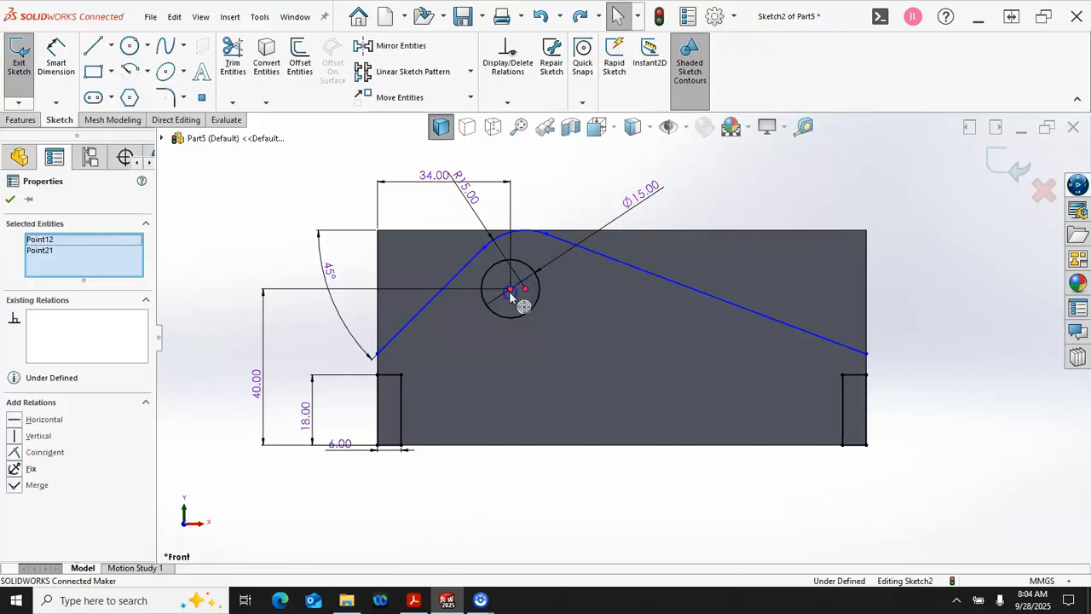
left_click(591, 232)
left_click(539, 174)
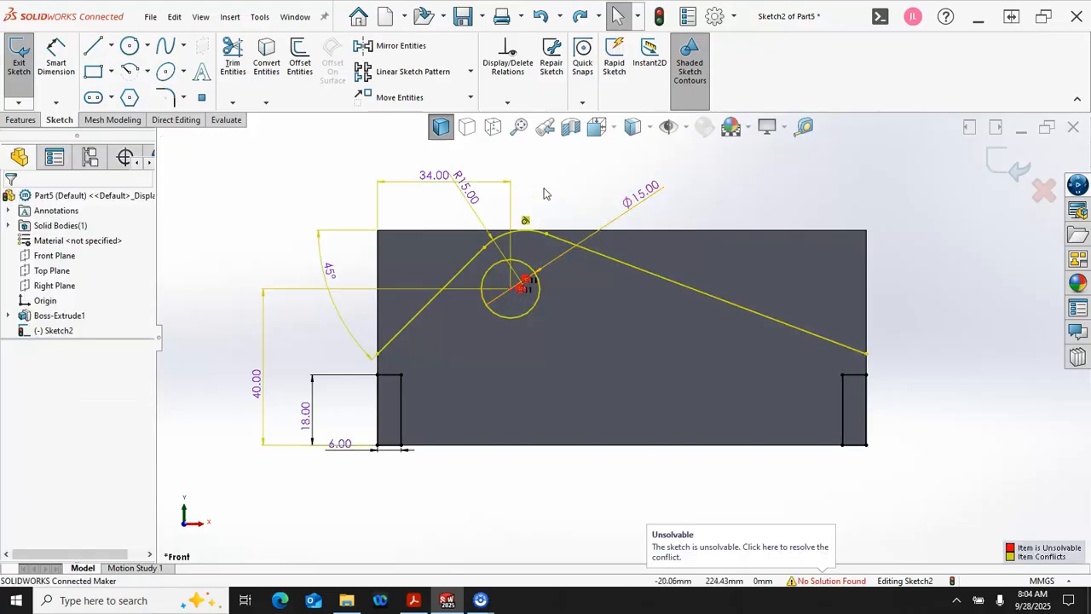
Step: Delete the tangent relation between the arc and the block's top edge, then check the arc's remaining relations
left_click(524, 215)
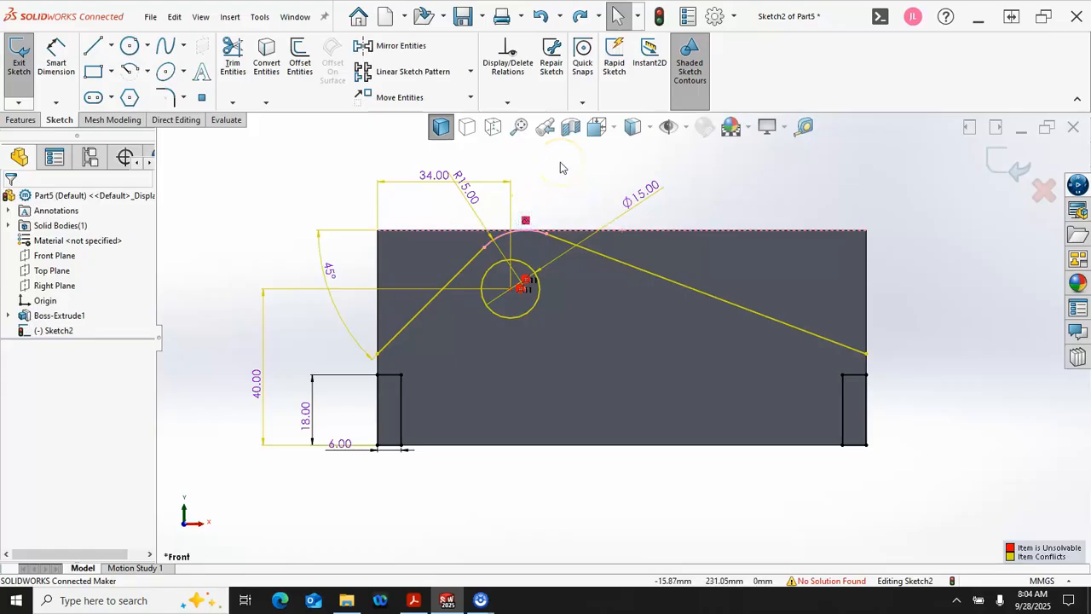
left_click(525, 217)
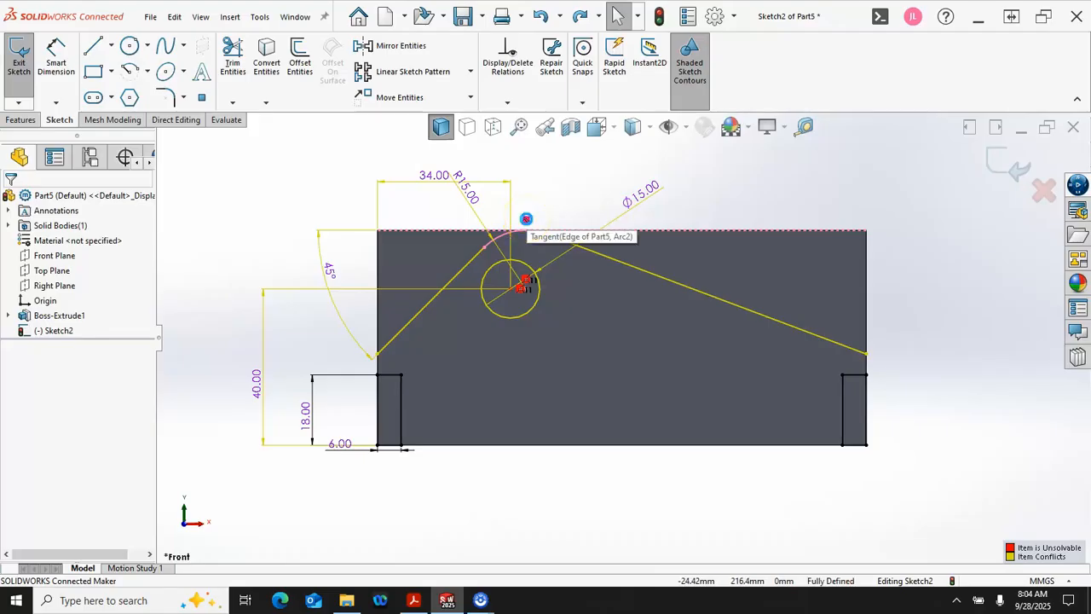
key("Delete")
left_click(556, 193)
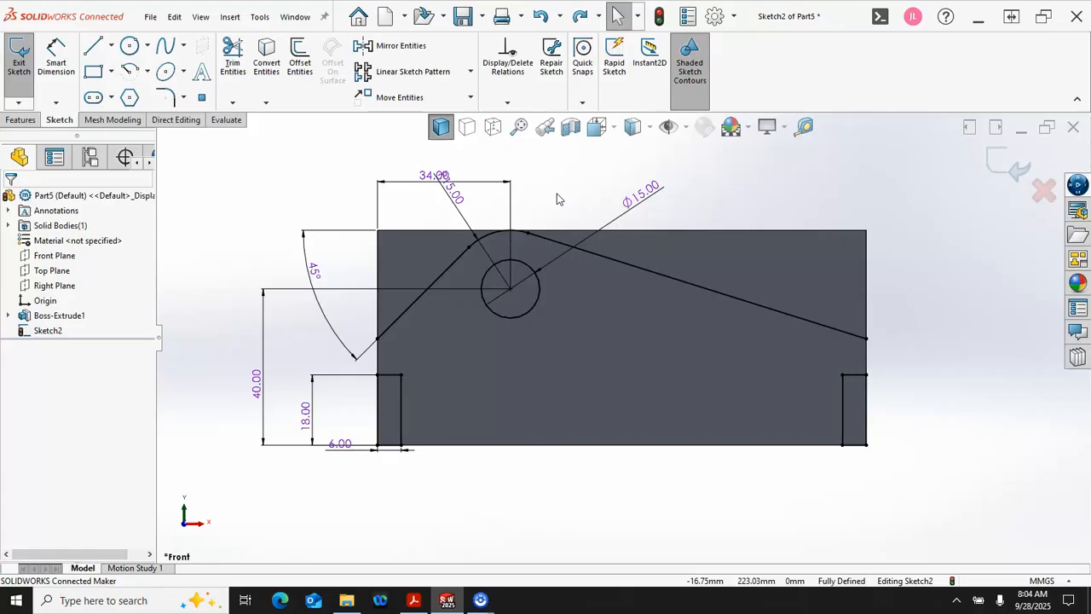
left_click(487, 241)
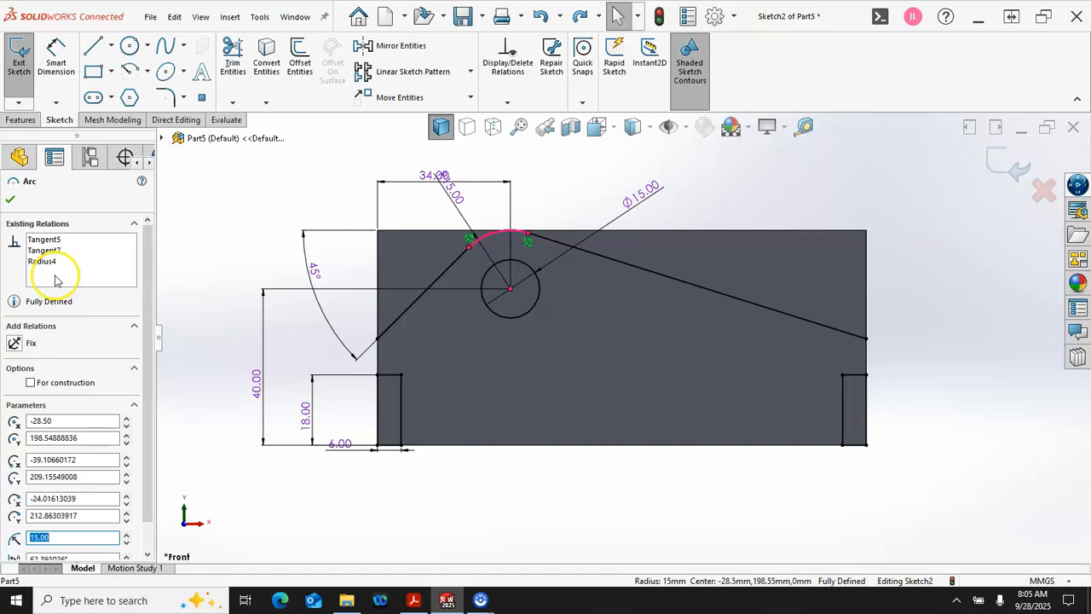
left_click(571, 195)
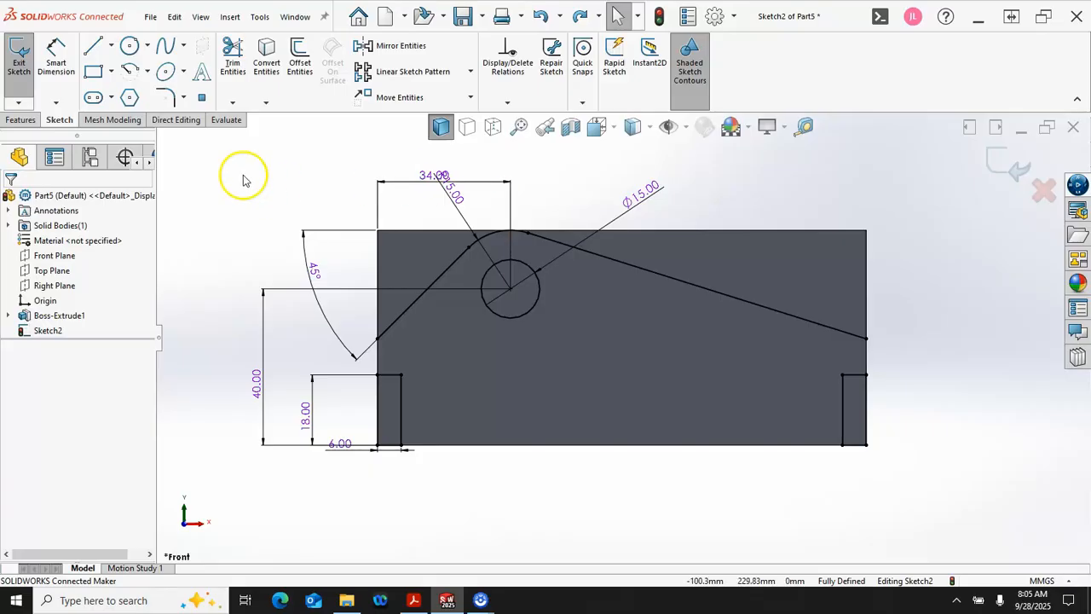
left_click(19, 120)
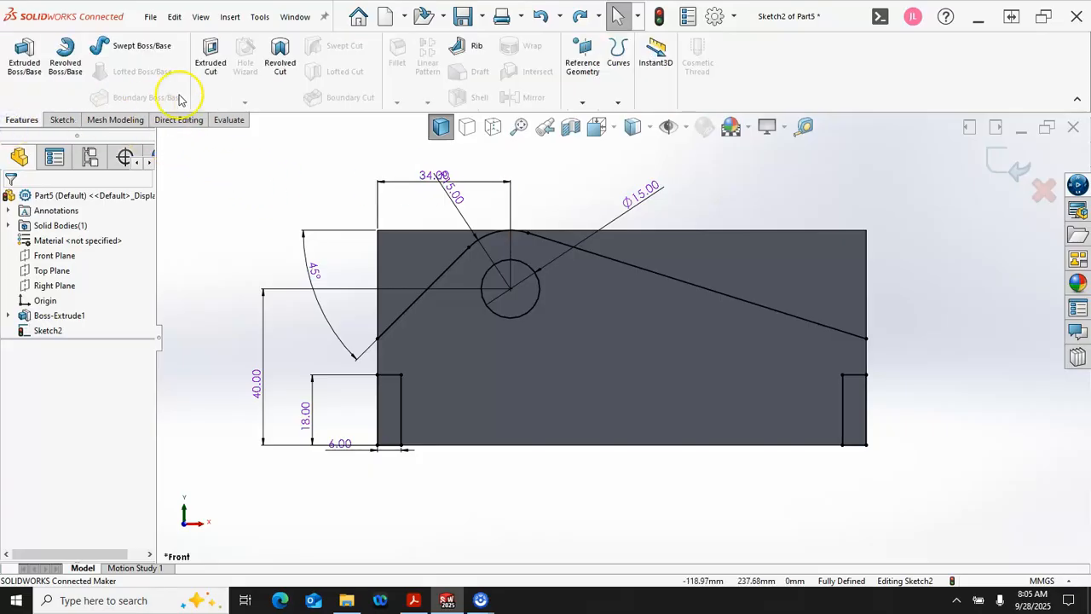
left_click(211, 60)
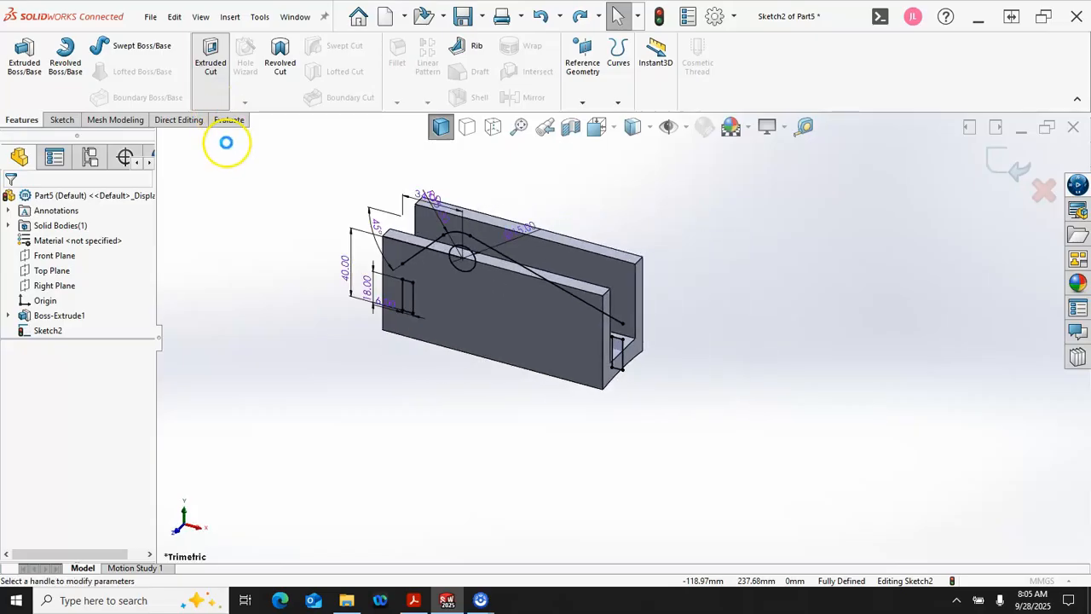
left_click(82, 282)
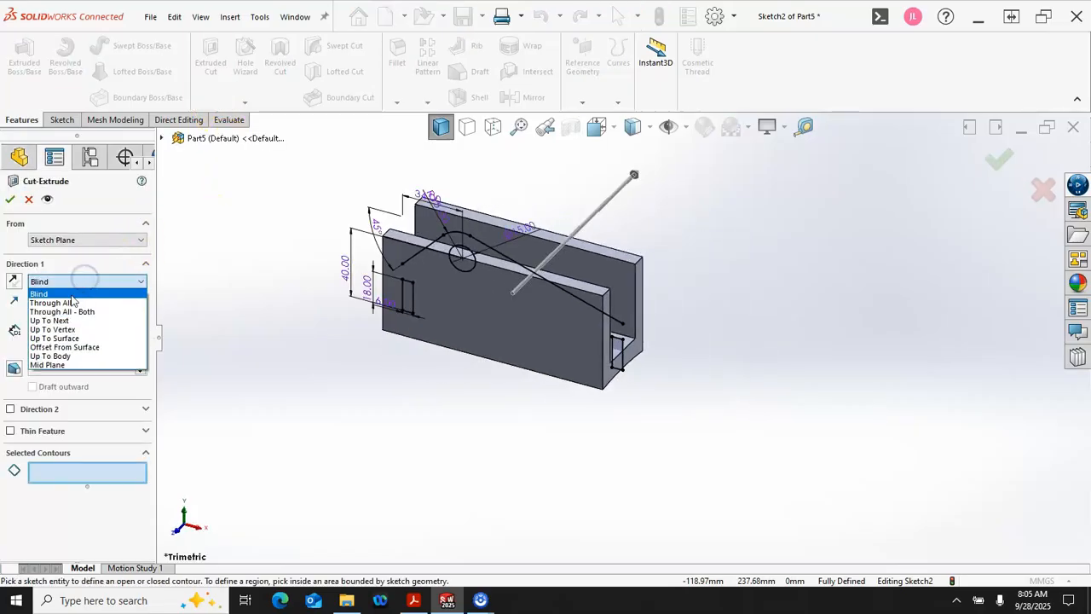
left_click(72, 303)
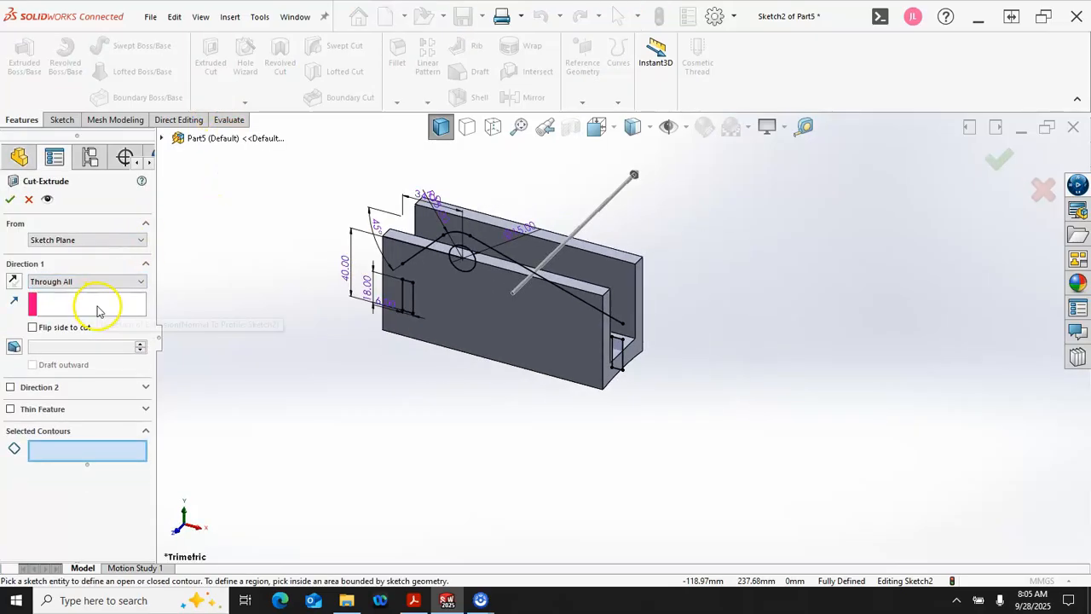
middle_click_drag(273, 348, 305, 277)
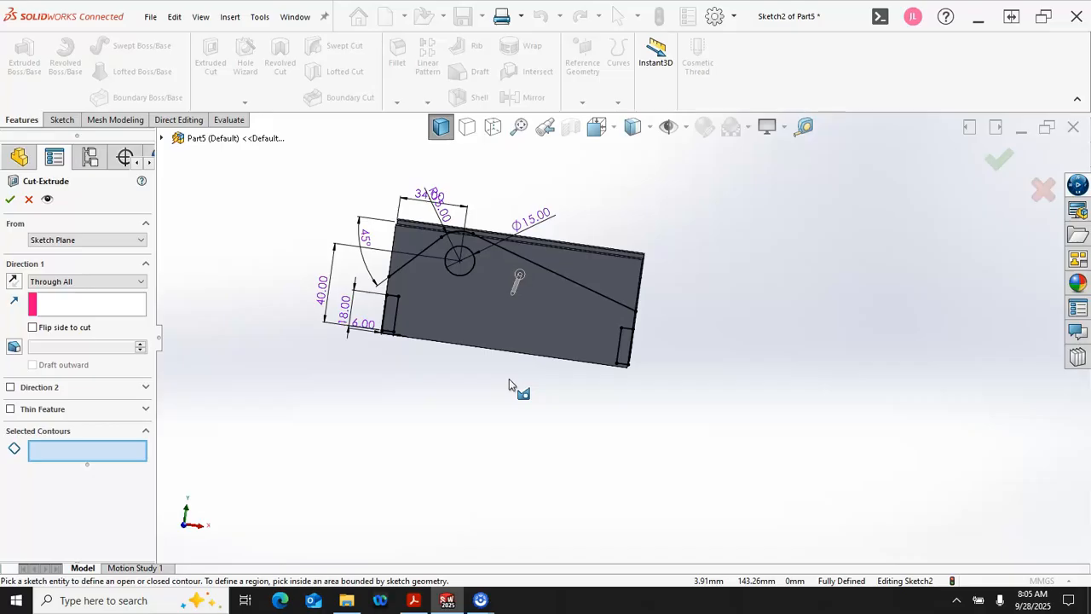
middle_click_drag(470, 347, 418, 421)
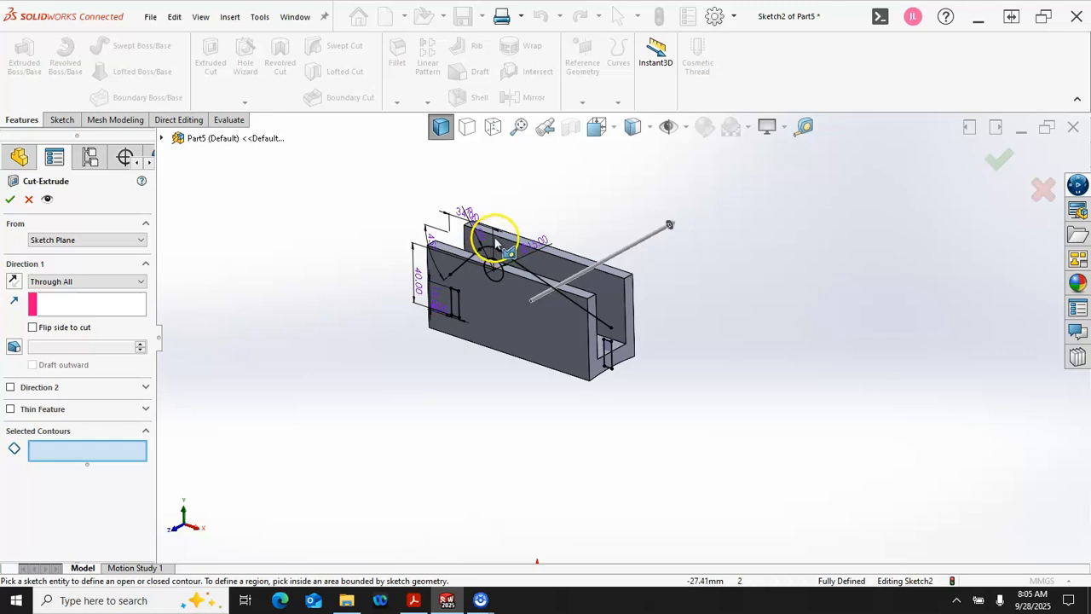
left_click(28, 199)
Step: Close the sloped profile above the block with a vertical line at each end and a 125 mm horizontal line joining them
key("ctrl+1")
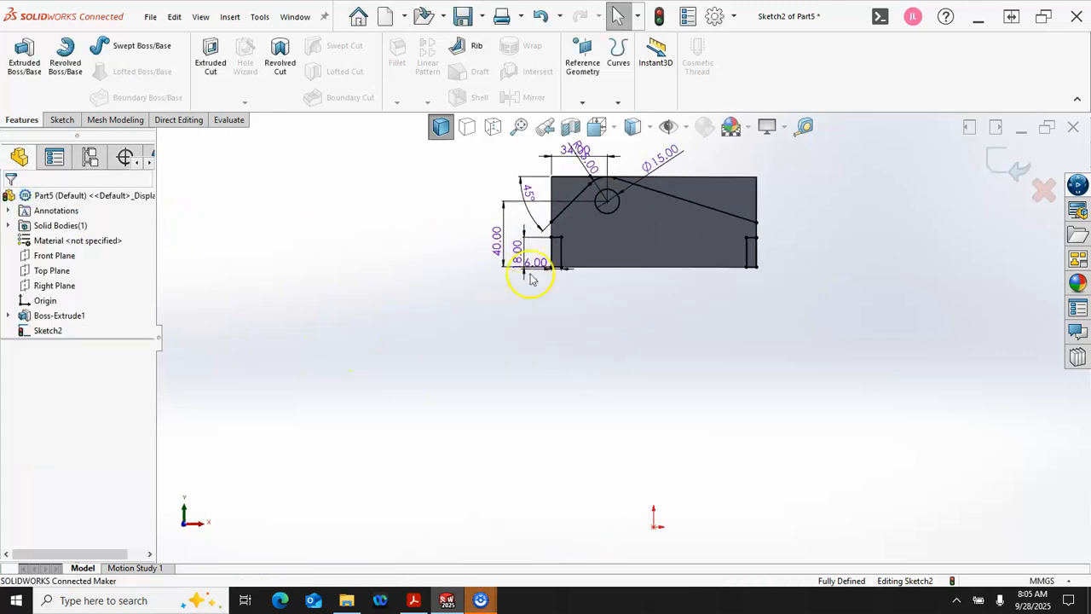
scroll(633, 199, "down", 3)
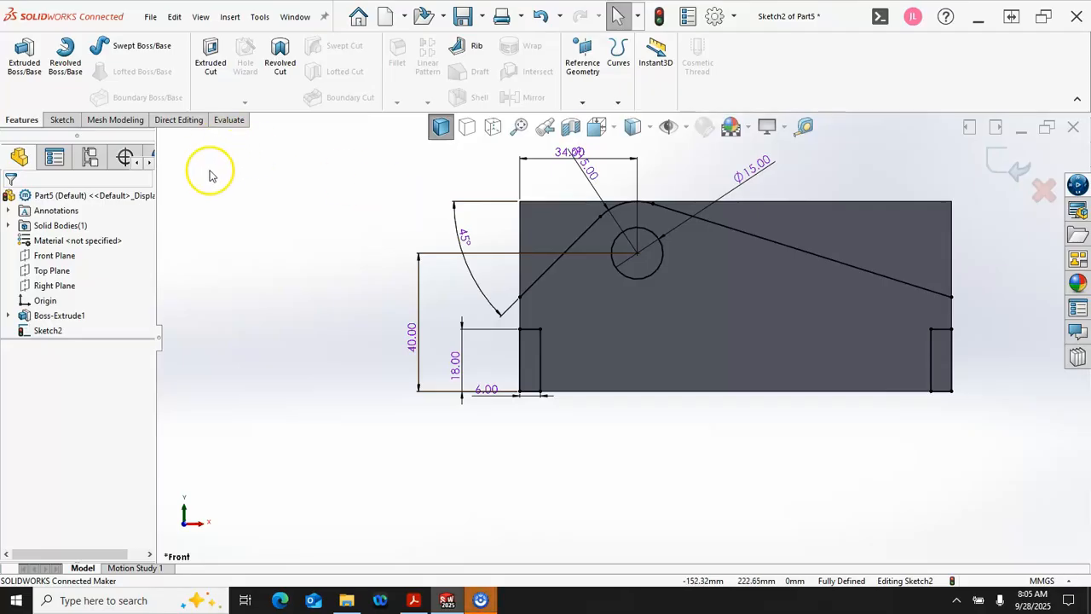
left_click(60, 120)
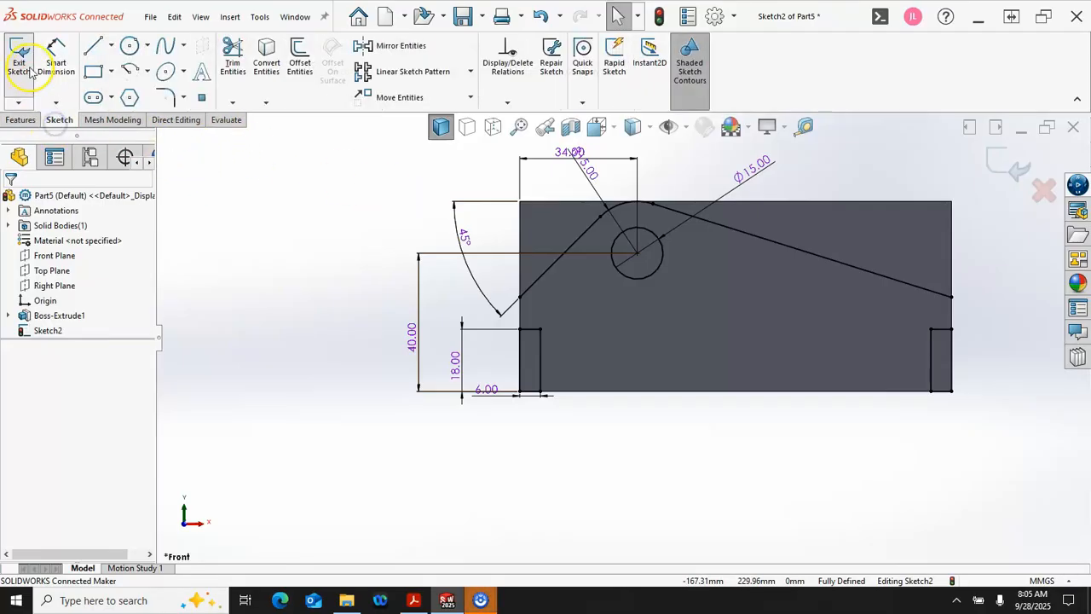
left_click(94, 46)
left_click(520, 297)
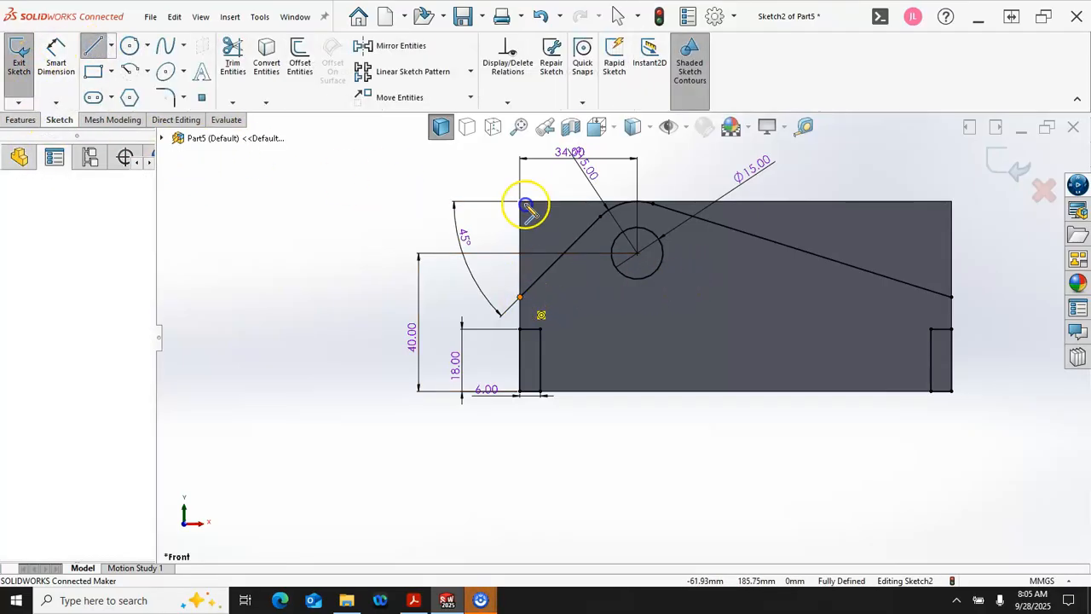
left_click(520, 174)
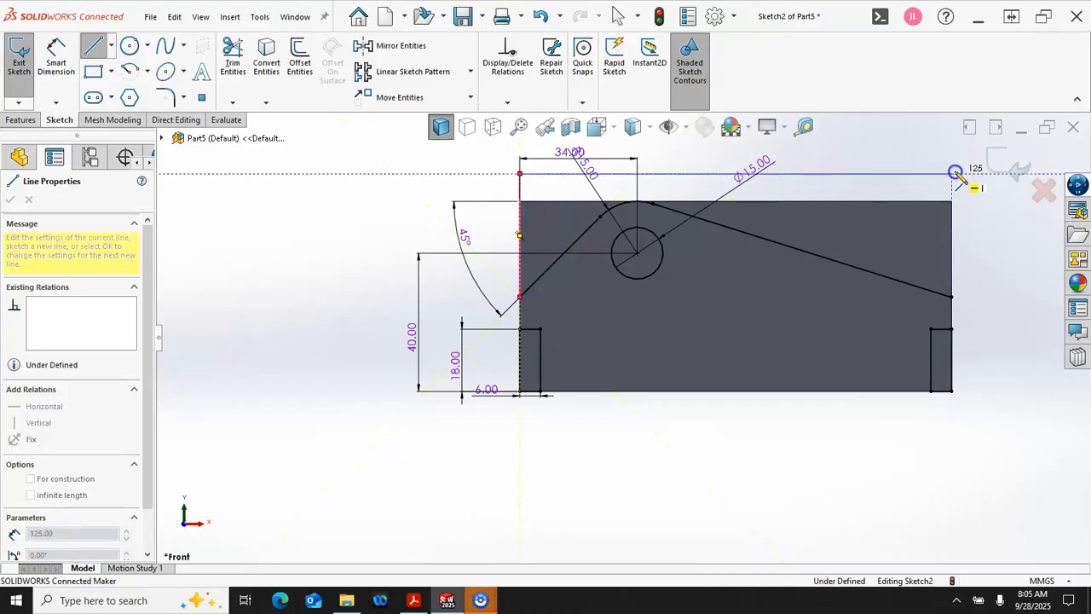
left_click(952, 174)
left_click(951, 296)
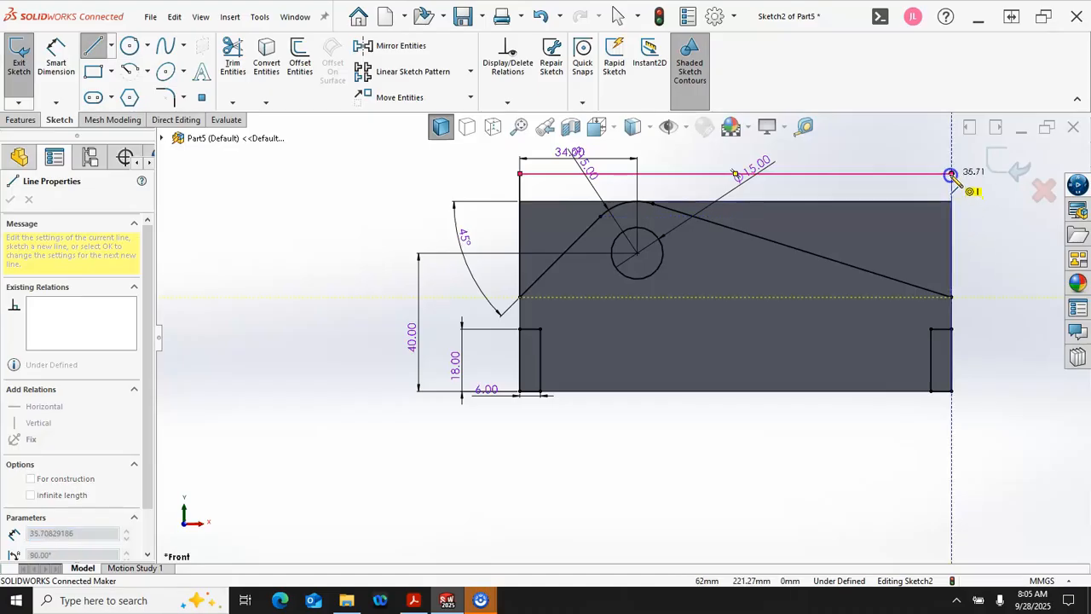
left_click(951, 173)
right_click(868, 143)
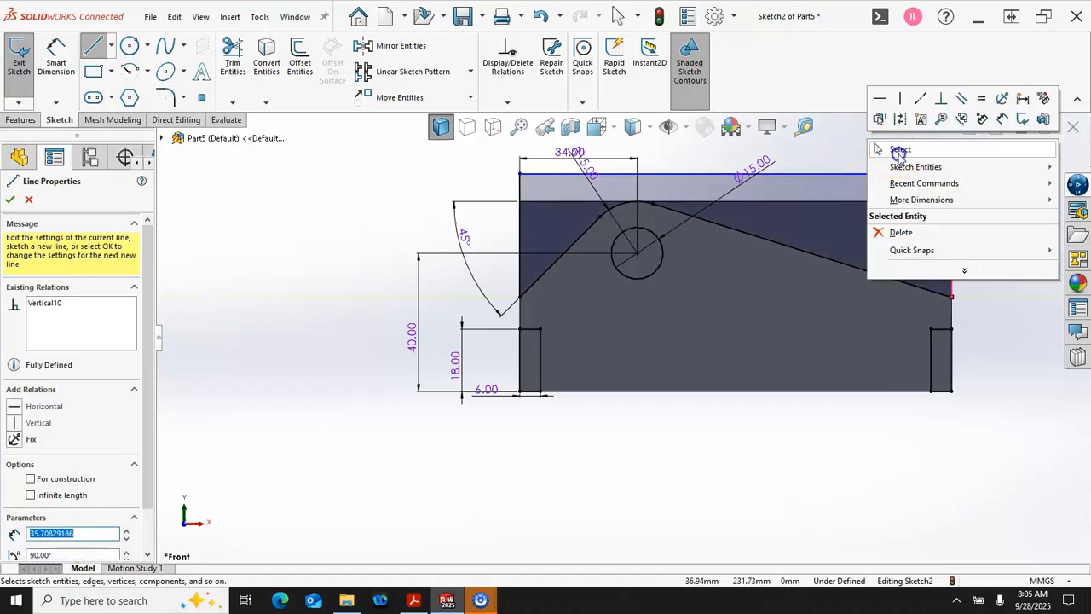
left_click(899, 150)
Step: Dimension the distance between the closing horizontal line and the block's top edge to 8 mm
right_click(871, 147)
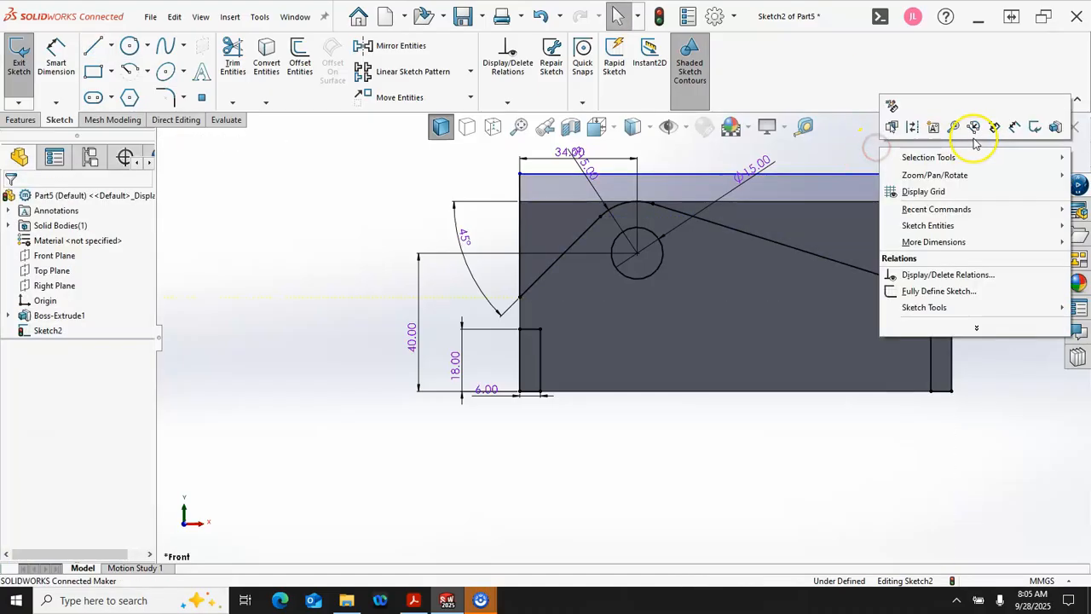
left_click(1019, 127)
left_click(930, 175)
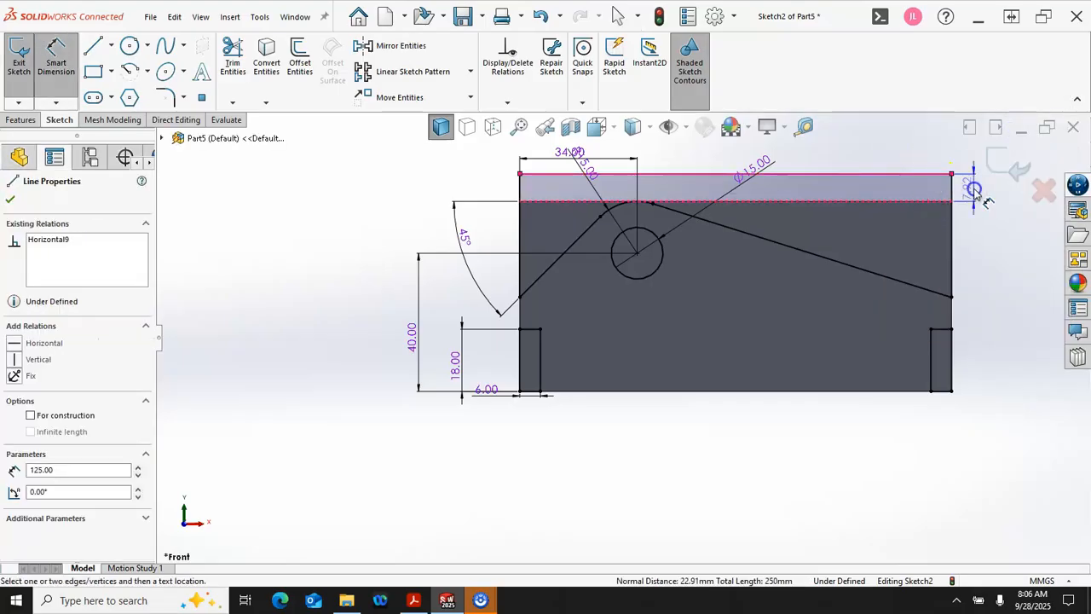
left_click(976, 206)
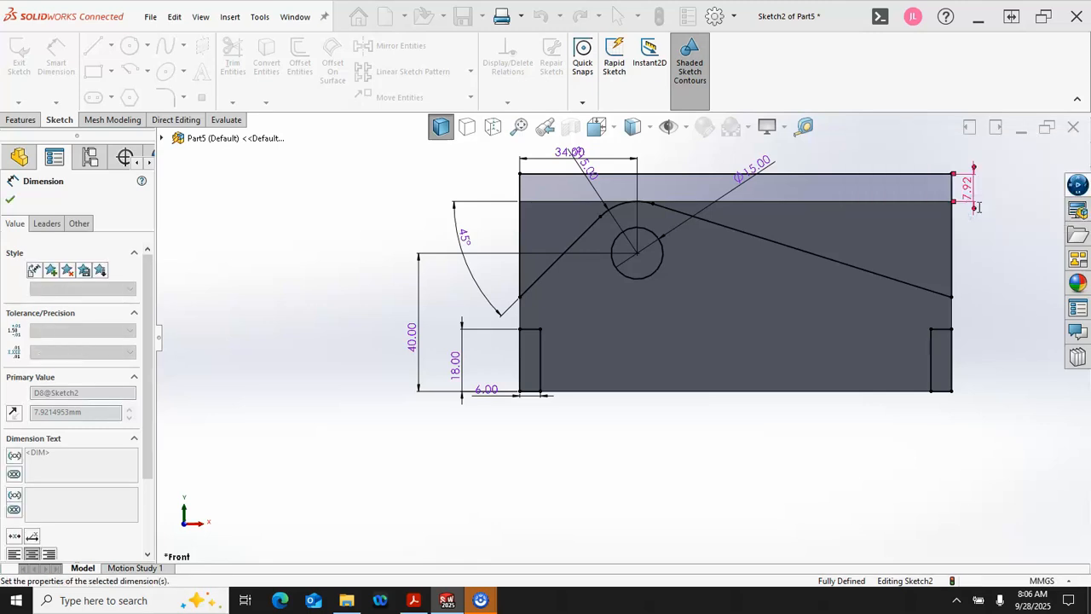
type("8")
key("Return")
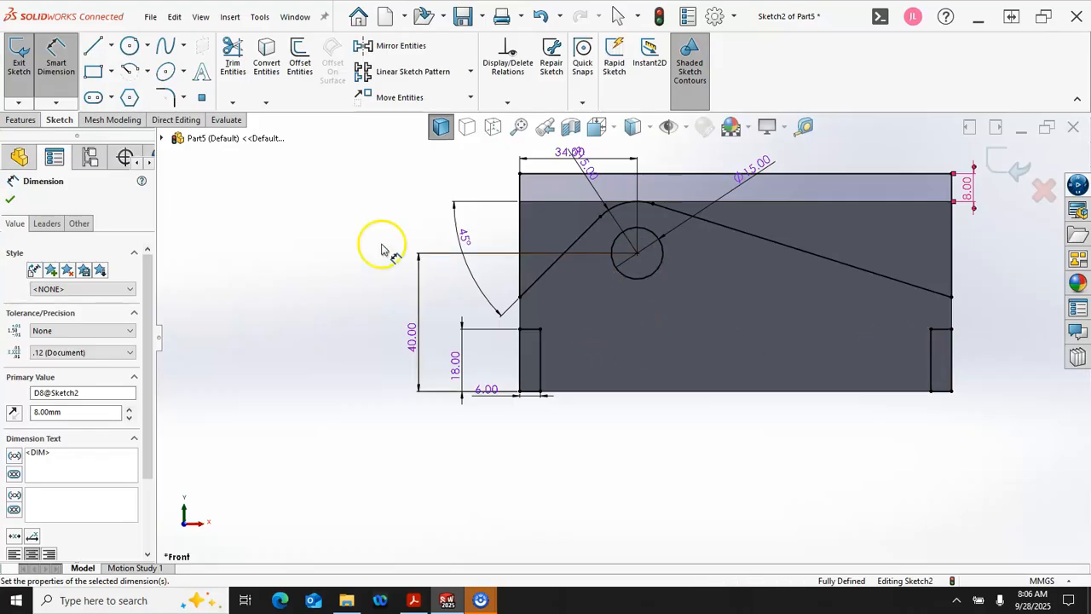
Step: Cut the sketched end rectangles, hole and sloped top profile through the whole block in both directions with Extruded Cut, Through All - Both
left_click(23, 120)
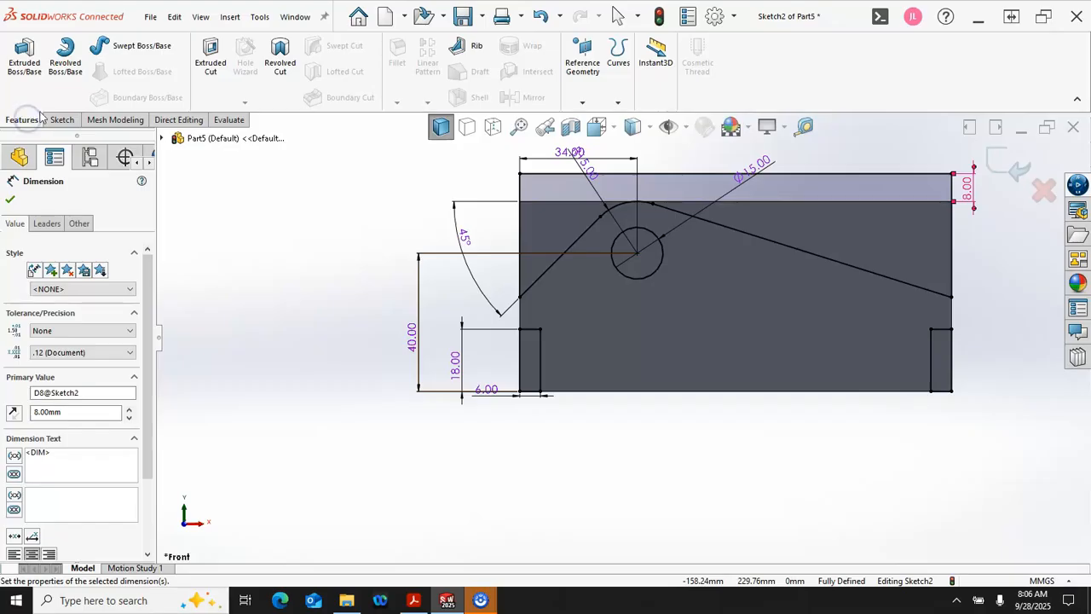
left_click(201, 68)
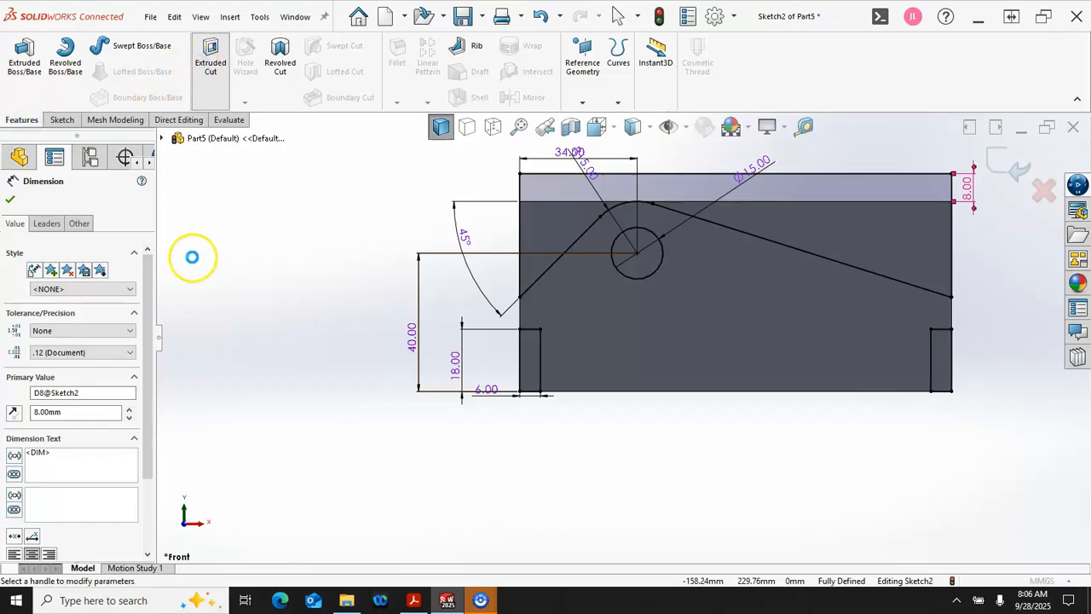
left_click(93, 282)
left_click(78, 313)
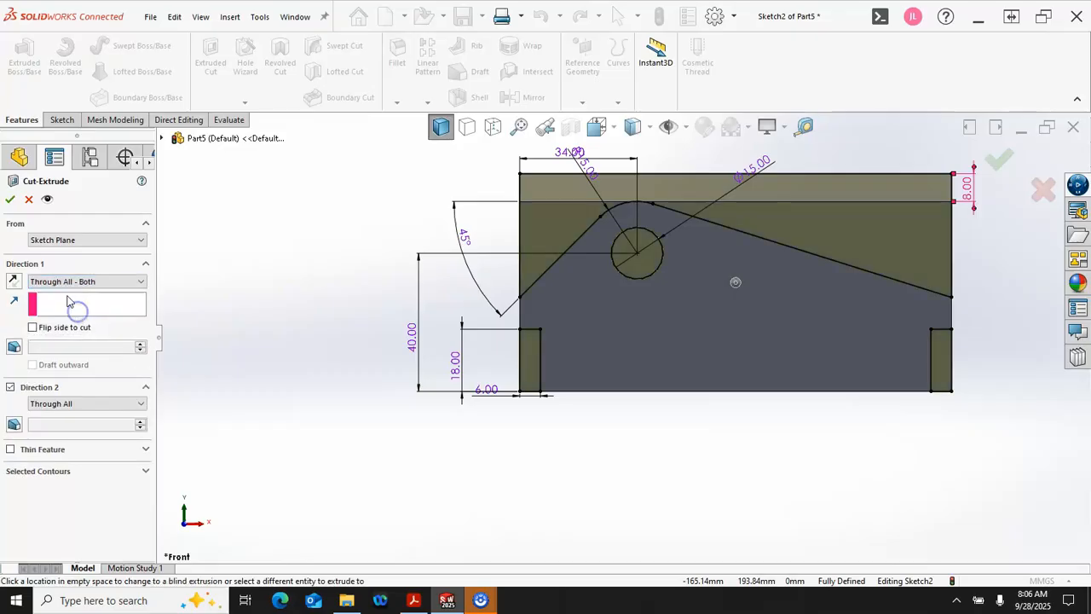
left_click(11, 199)
Step: Fillet the four short outer top edges at both ends of the two side walls with a symmetric 5 mm radius
middle_click_drag(362, 330, 341, 411)
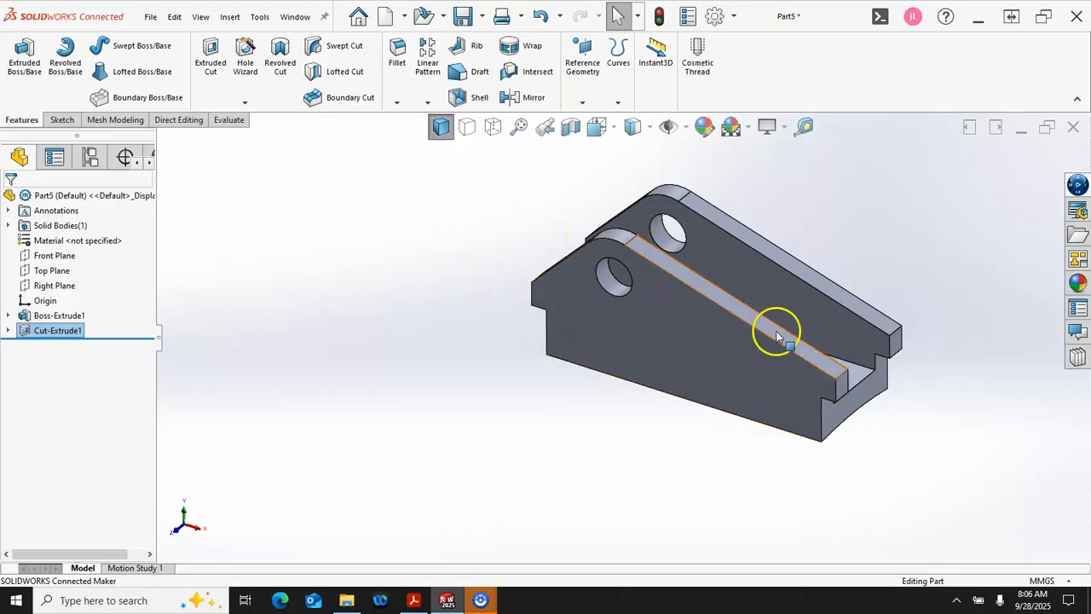
middle_click_drag(820, 239, 821, 255)
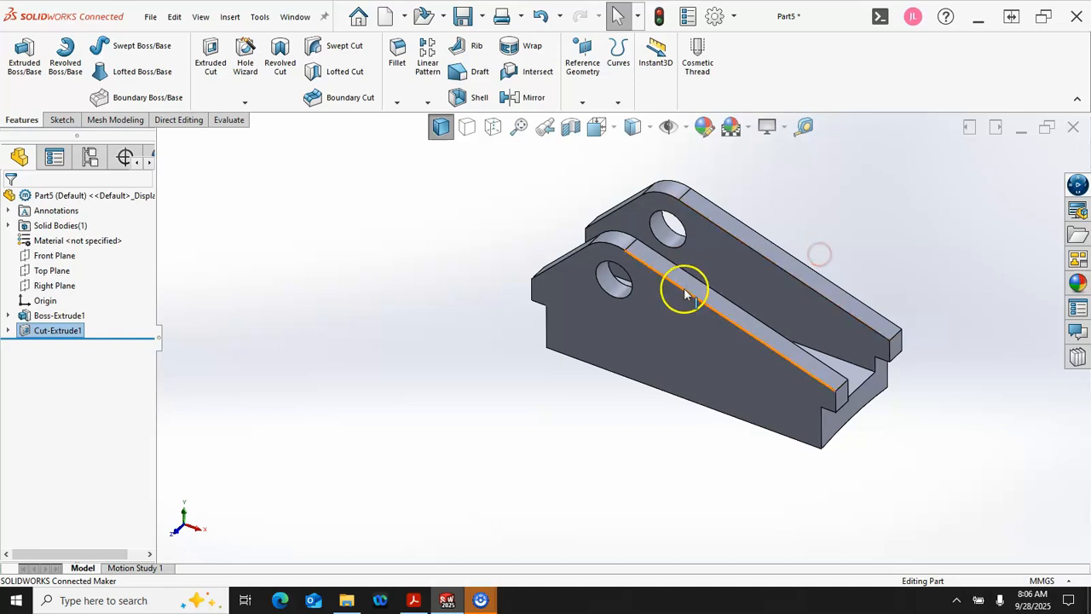
scroll(799, 236, "down", 1)
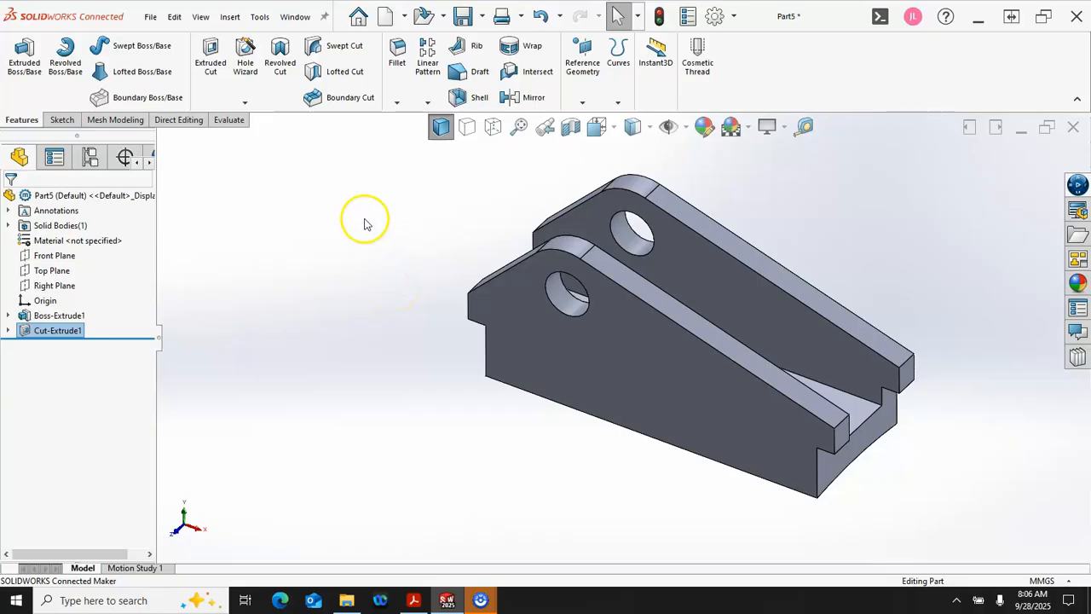
left_click(397, 53)
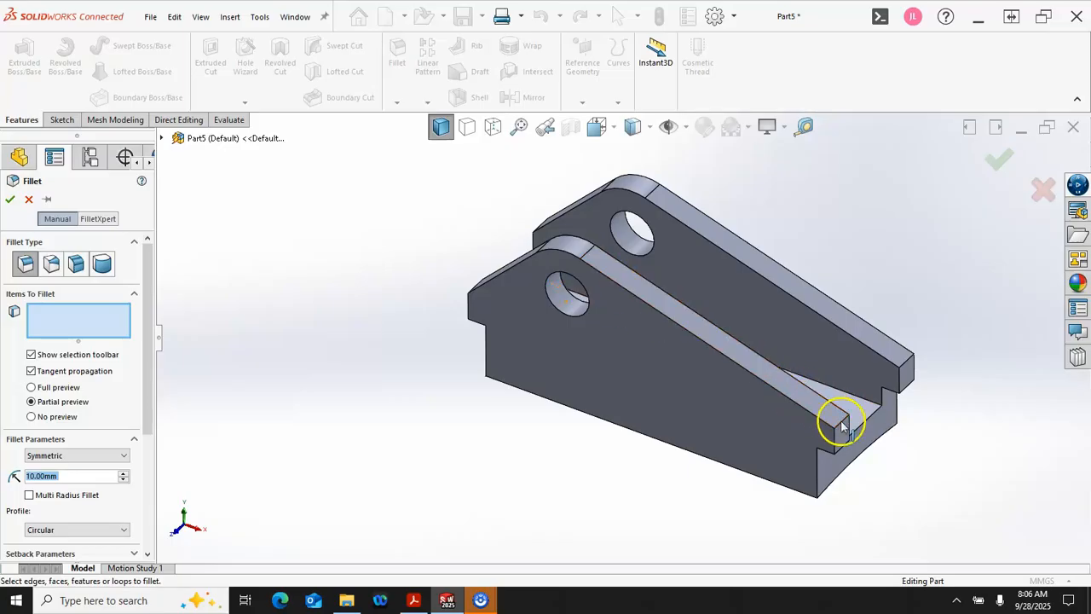
type("5")
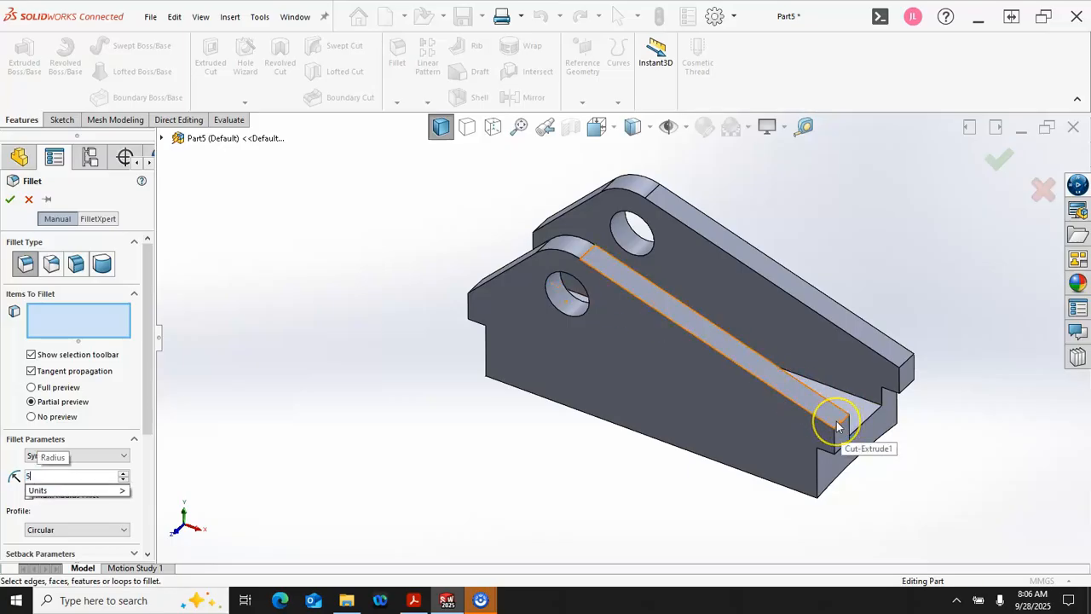
key("Return")
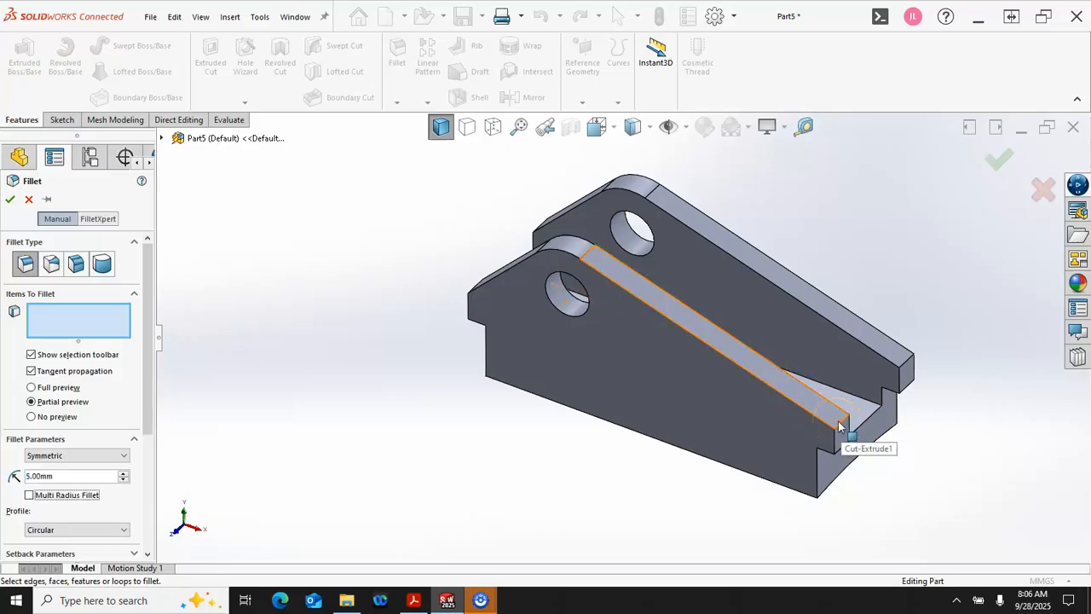
left_click(839, 428)
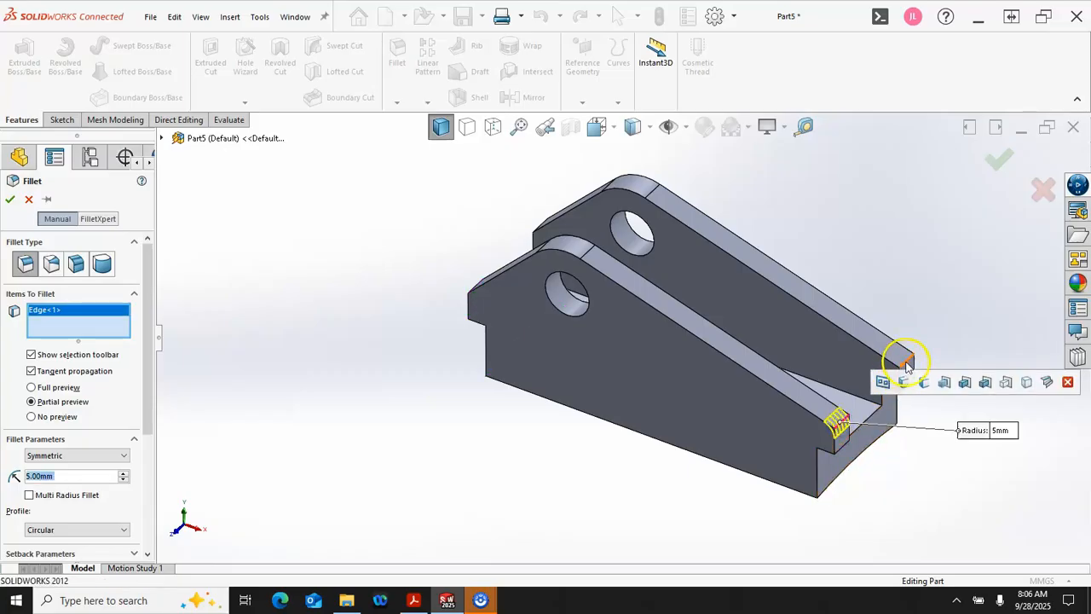
left_click(608, 329)
middle_click_drag(470, 250, 507, 312)
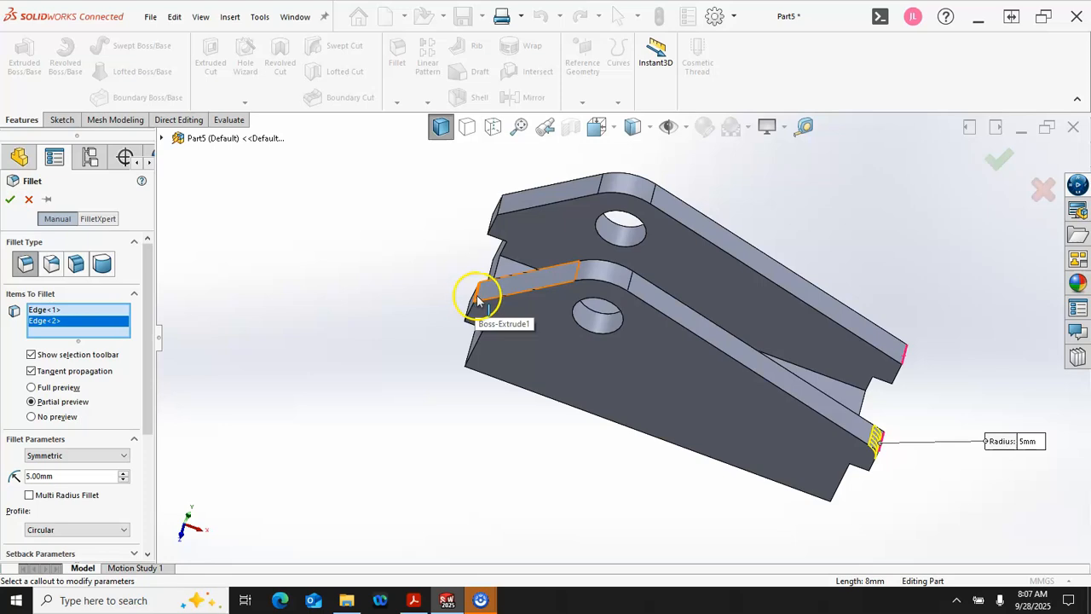
scroll(477, 299, "down", 4)
left_click(487, 297)
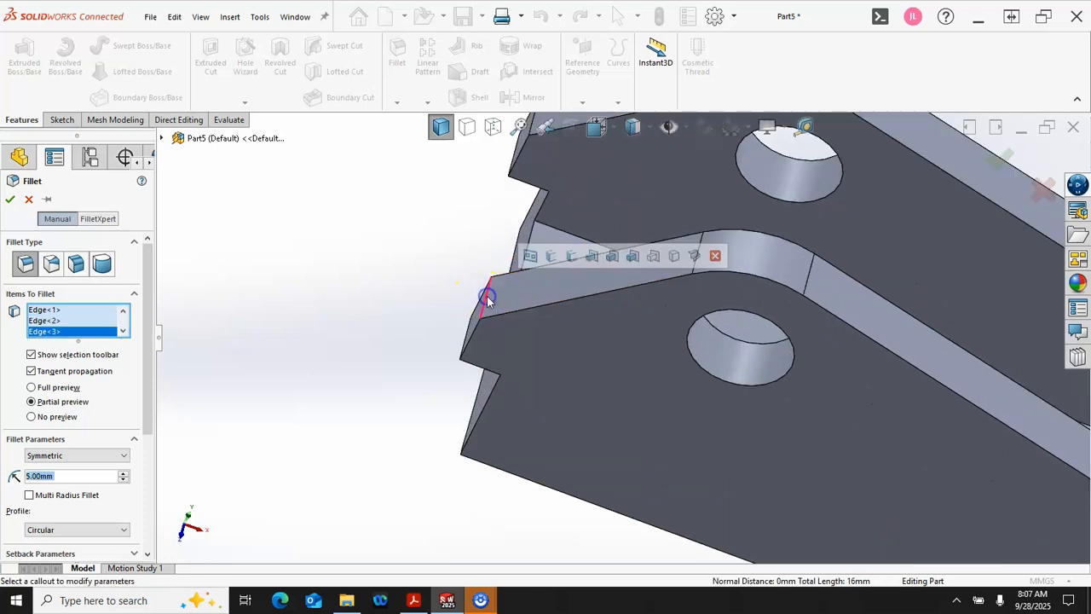
scroll(501, 234, "up", 3)
left_click(572, 211)
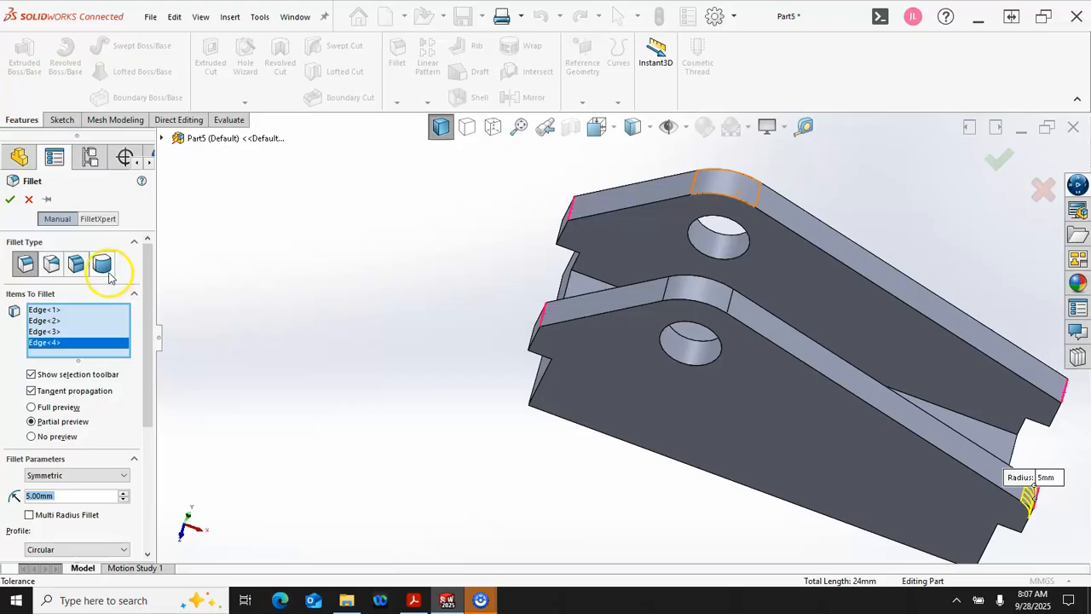
left_click(10, 198)
Step: Save the part as 4-5 in the A05 folder
middle_click_drag(219, 316, 189, 281)
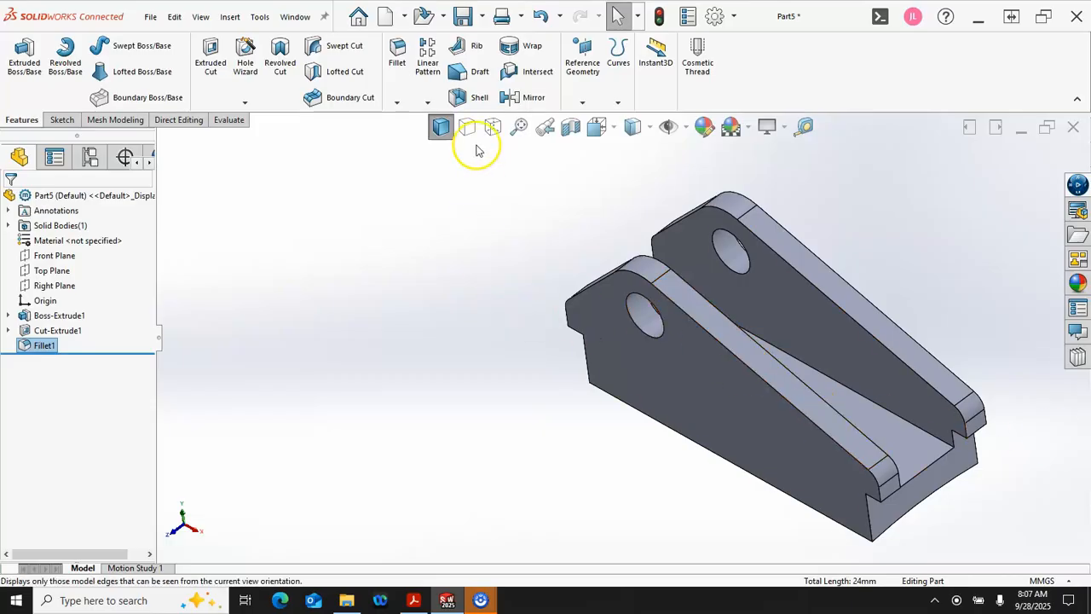
left_click(468, 24)
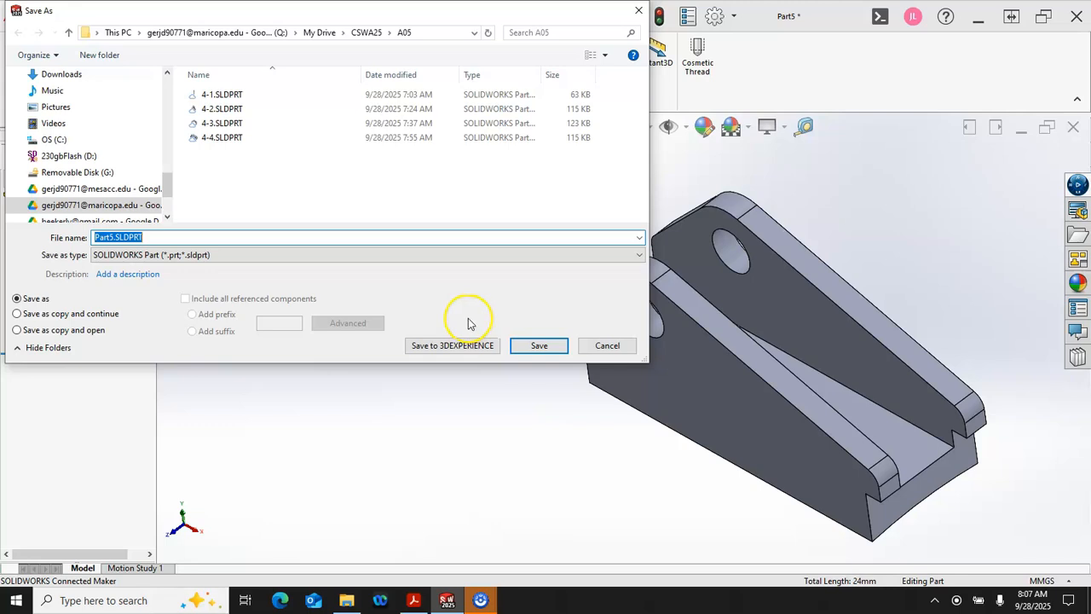
type("4-5")
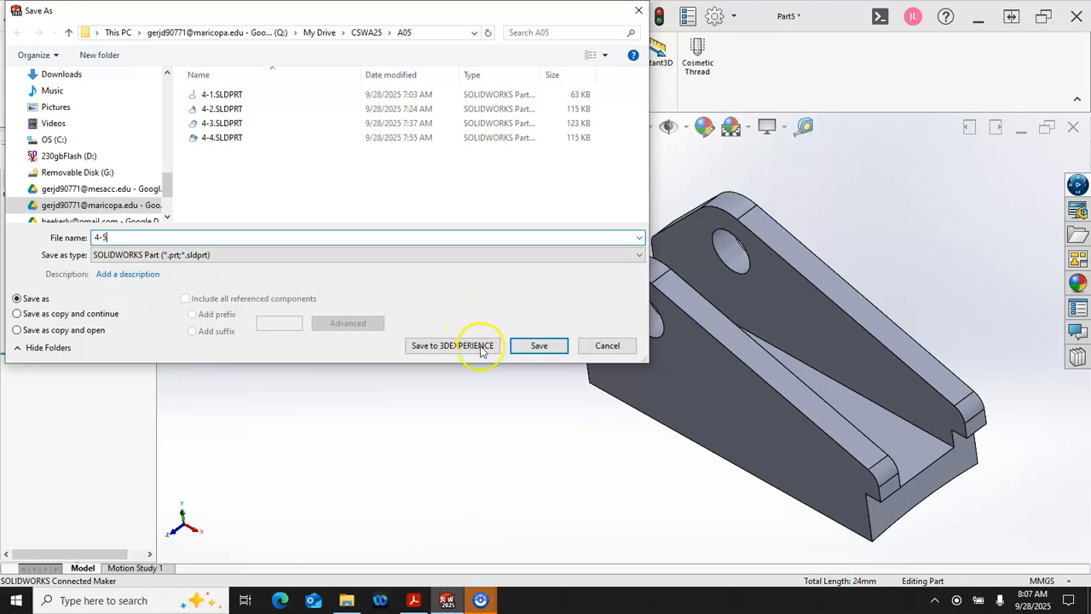
left_click(529, 350)
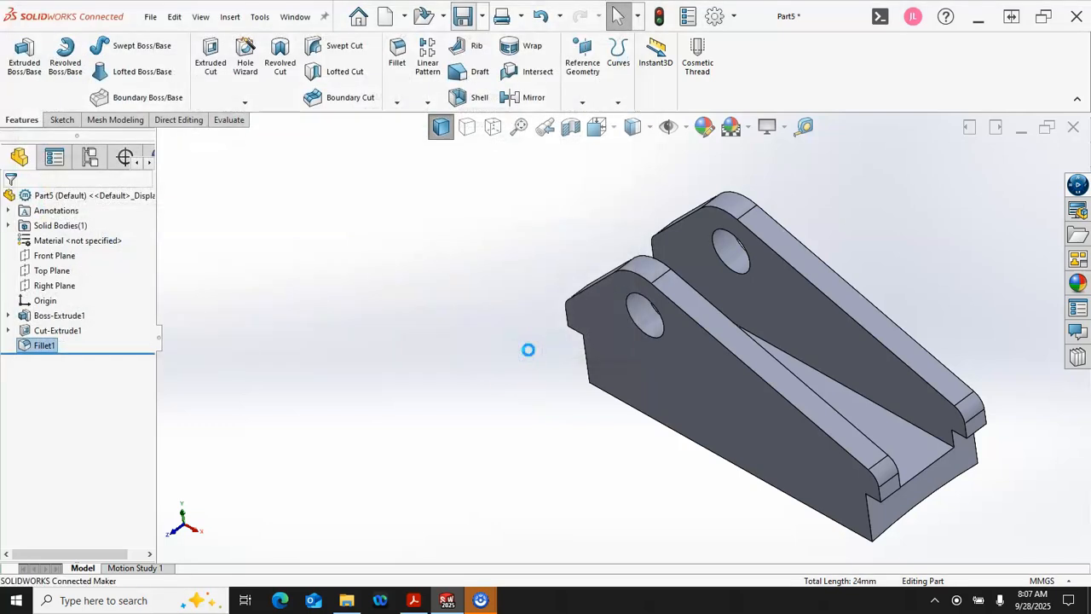
Step: Show the part in isometric view and check its mass properties
key("ctrl+7")
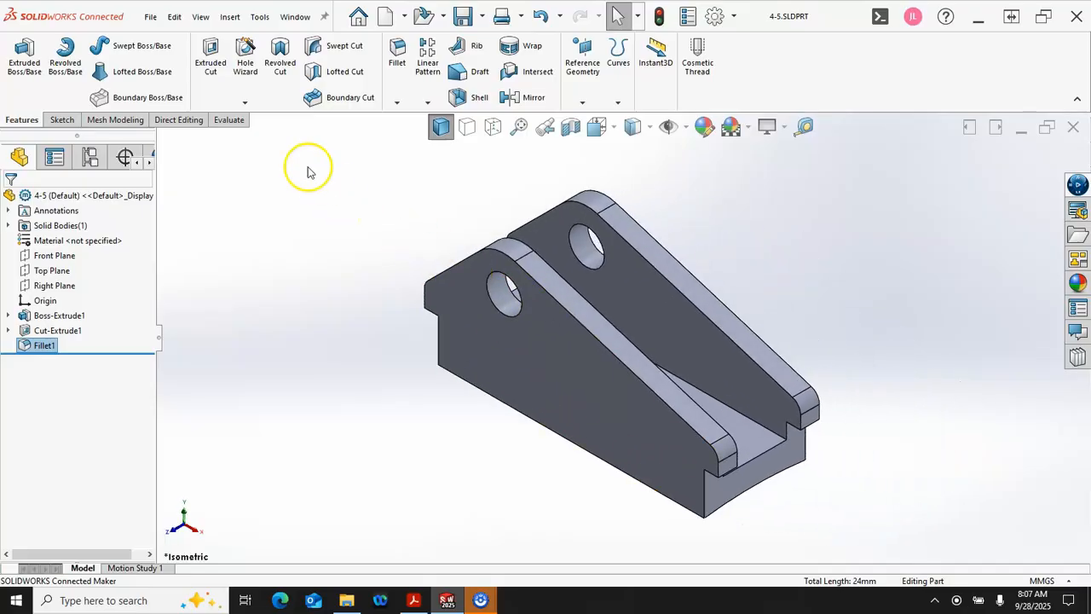
left_click(227, 119)
left_click(178, 64)
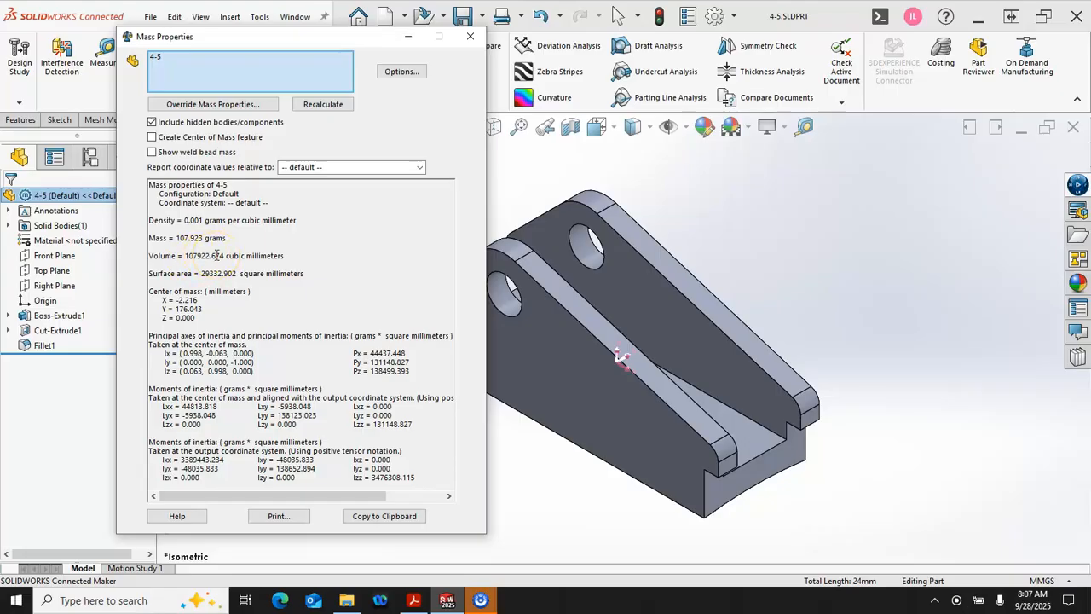
left_click(469, 37)
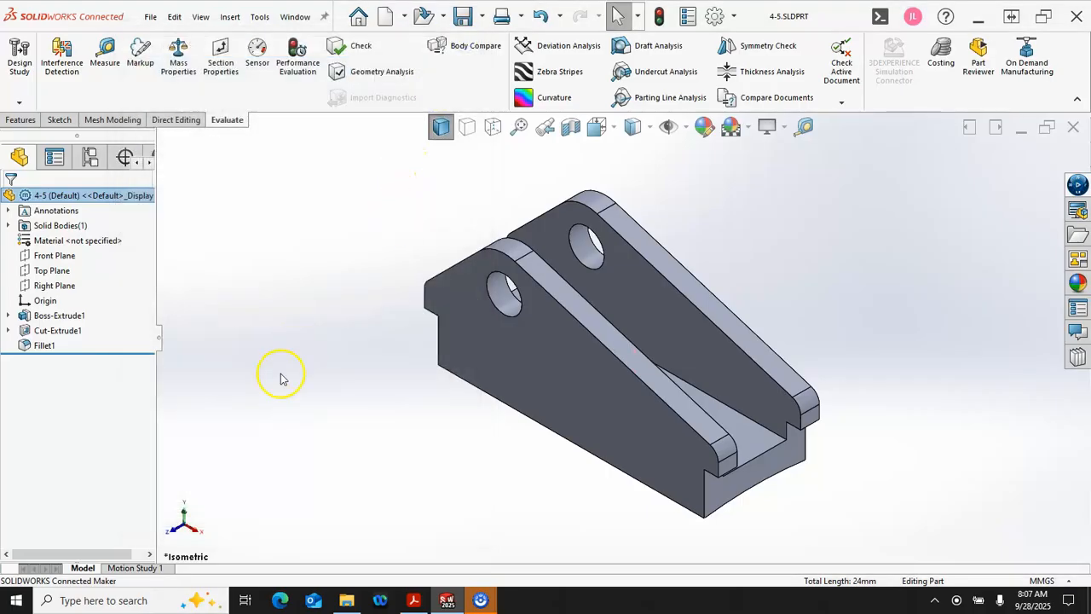